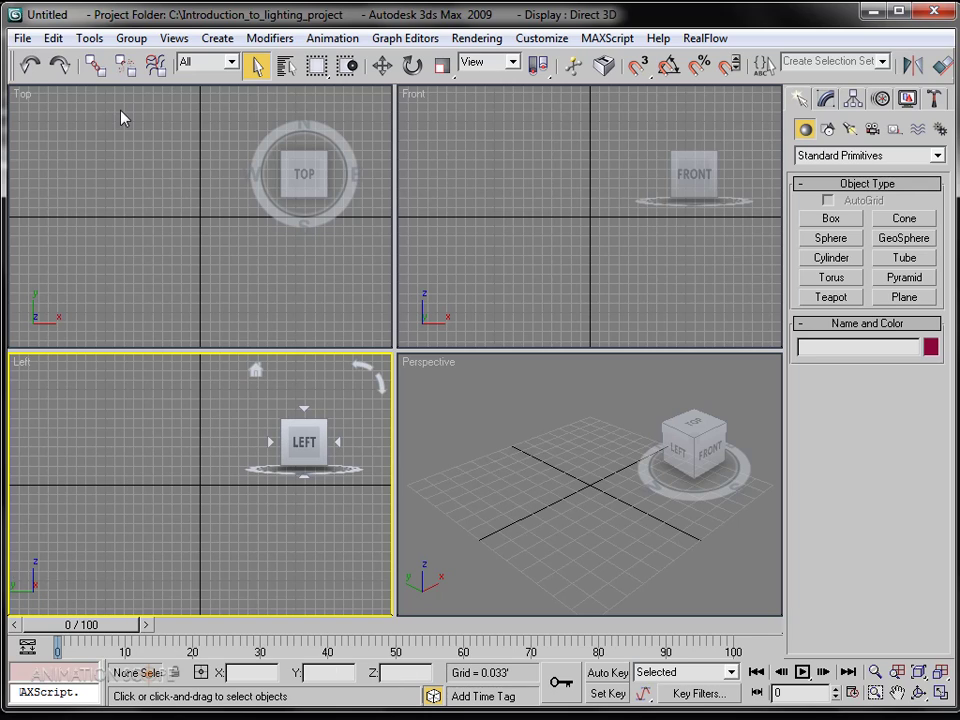
# Load tut.max from the File menu's recent files list.
pyautogui.click(21, 38)
pyautogui.moveTo(60, 122)
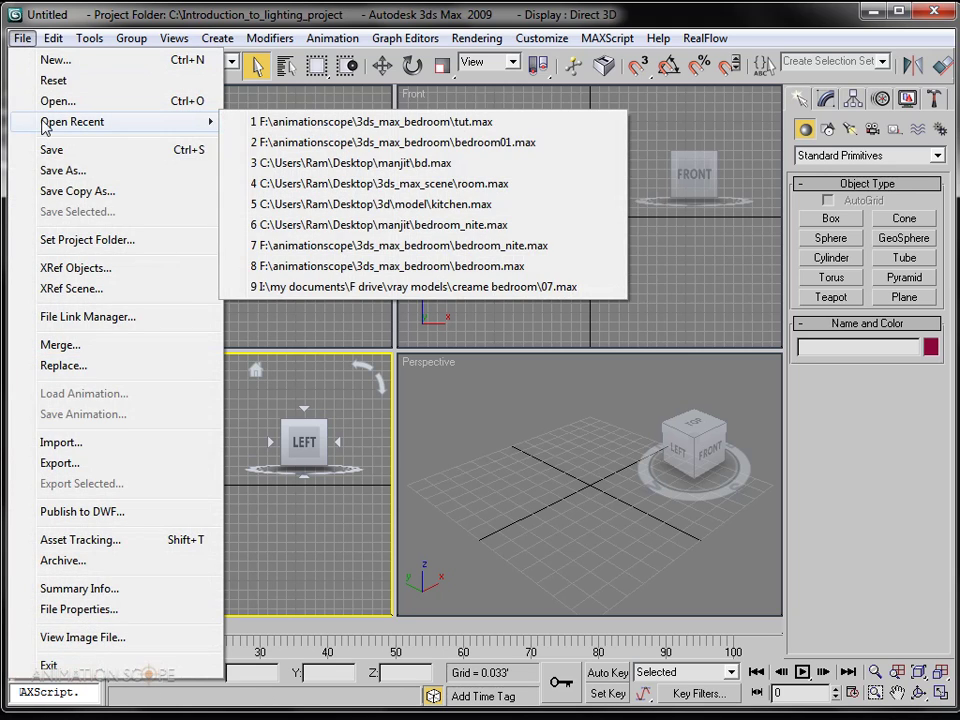
pyautogui.click(300, 122)
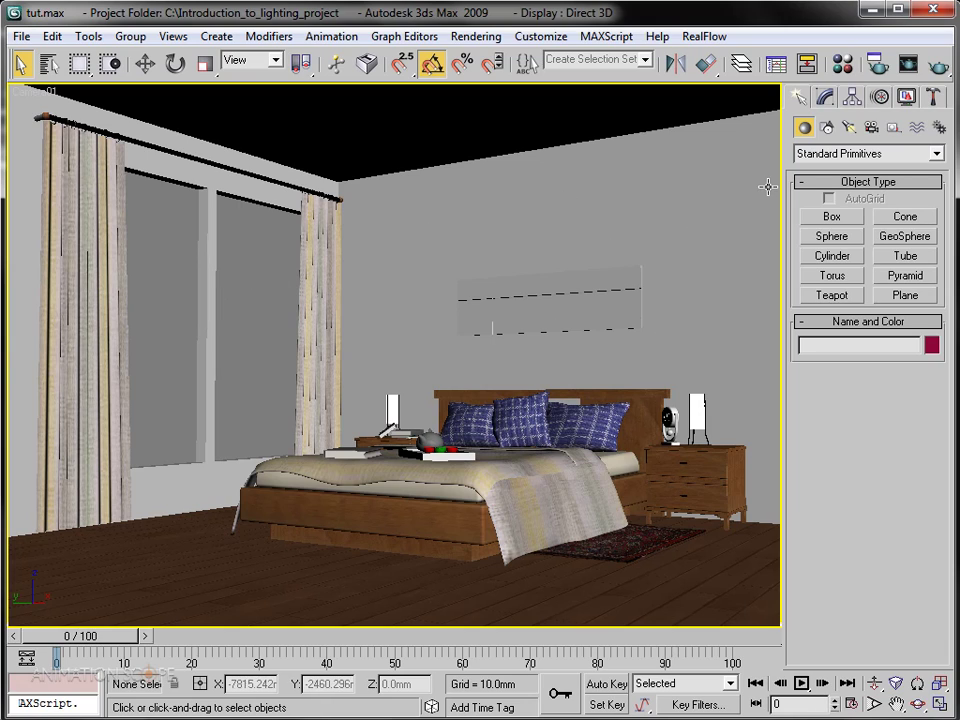
# Assign V-Ray DEMO 1.50.SP2 as the production renderer, replacing Default Scanline.
pyautogui.click(876, 65)
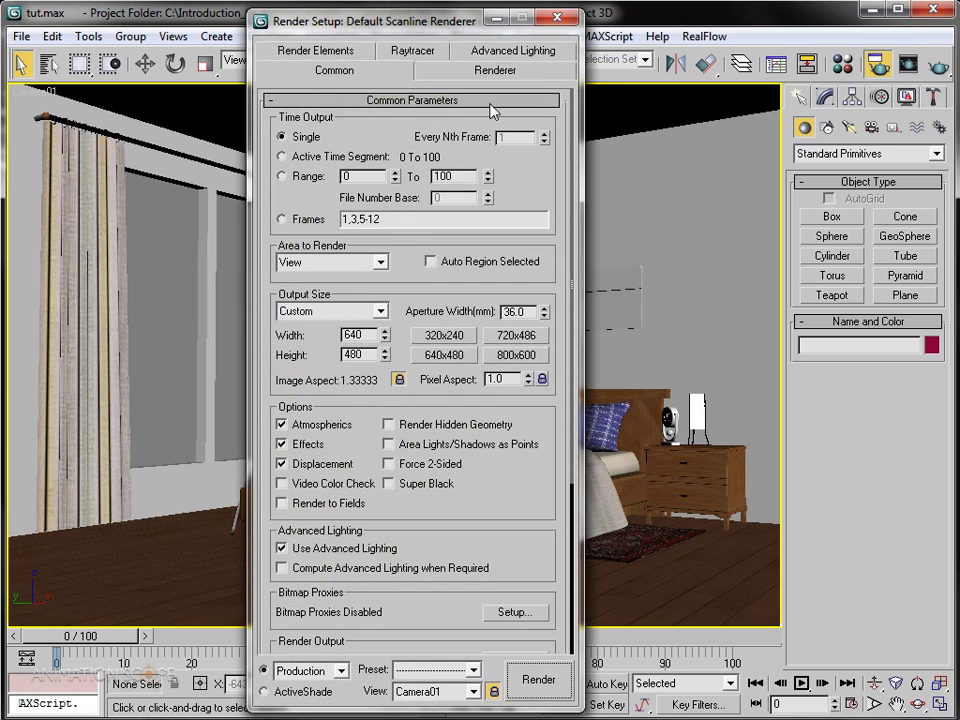
pyautogui.scroll(-5, 491, 553)
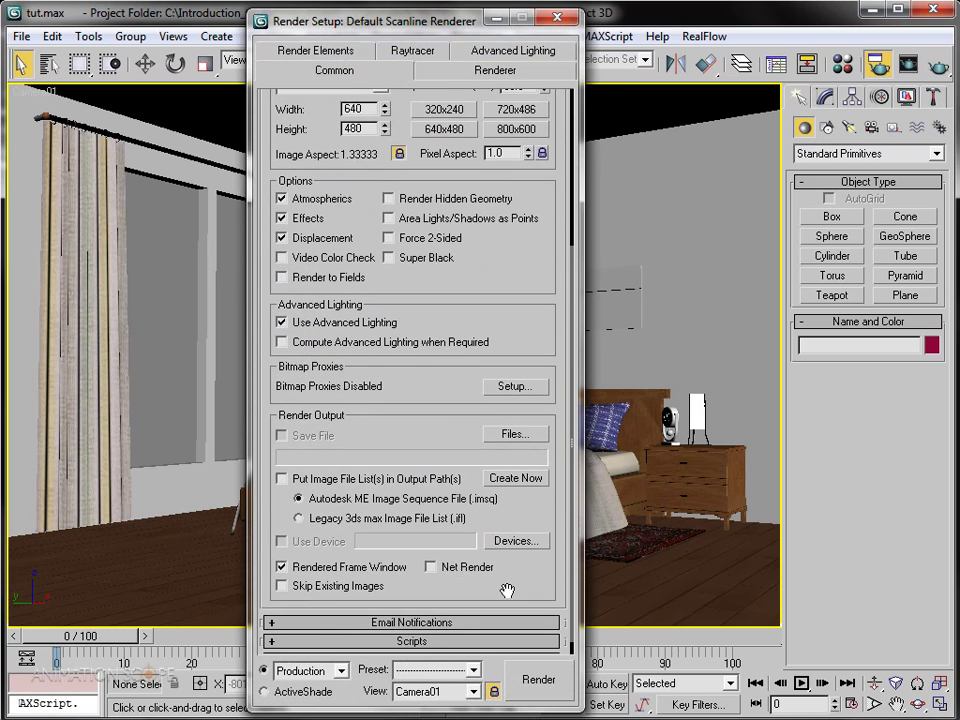
pyautogui.click(485, 645)
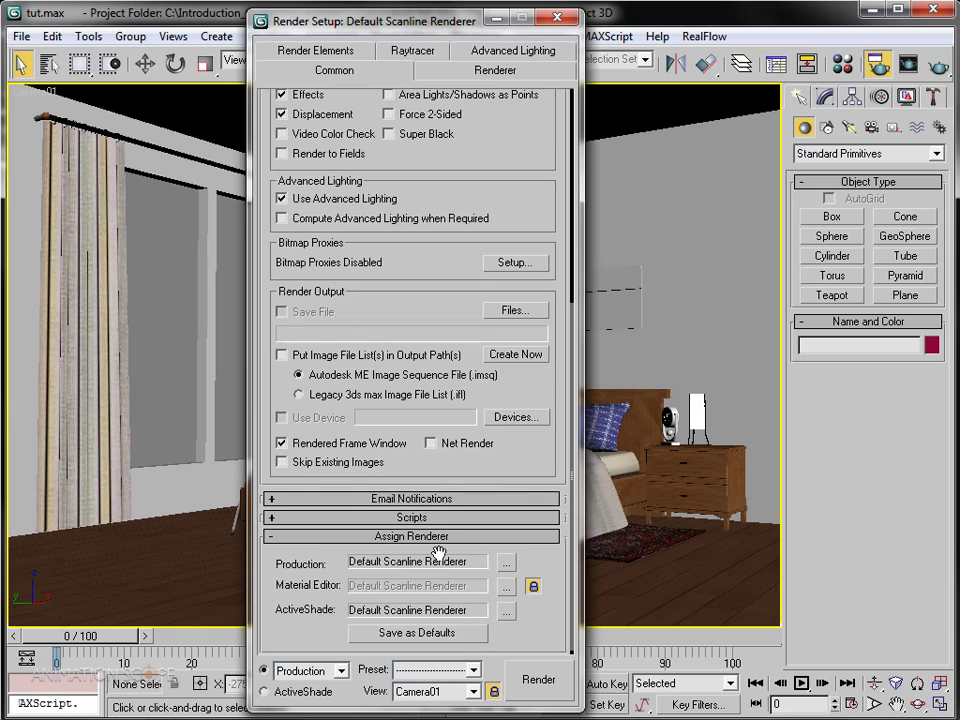
pyautogui.click(507, 563)
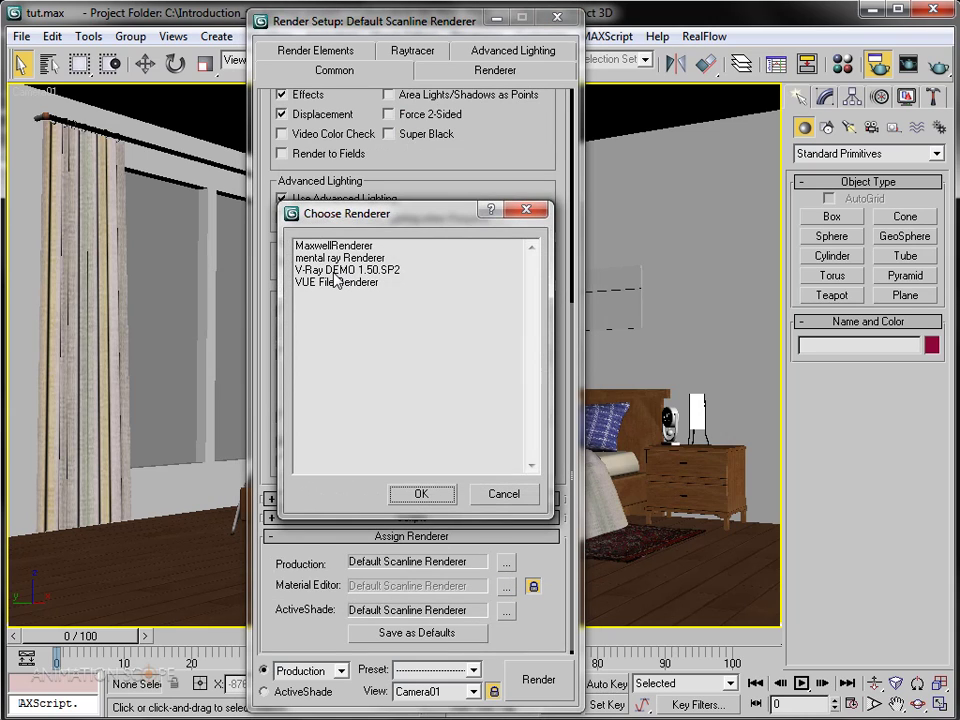
pyautogui.click(336, 271)
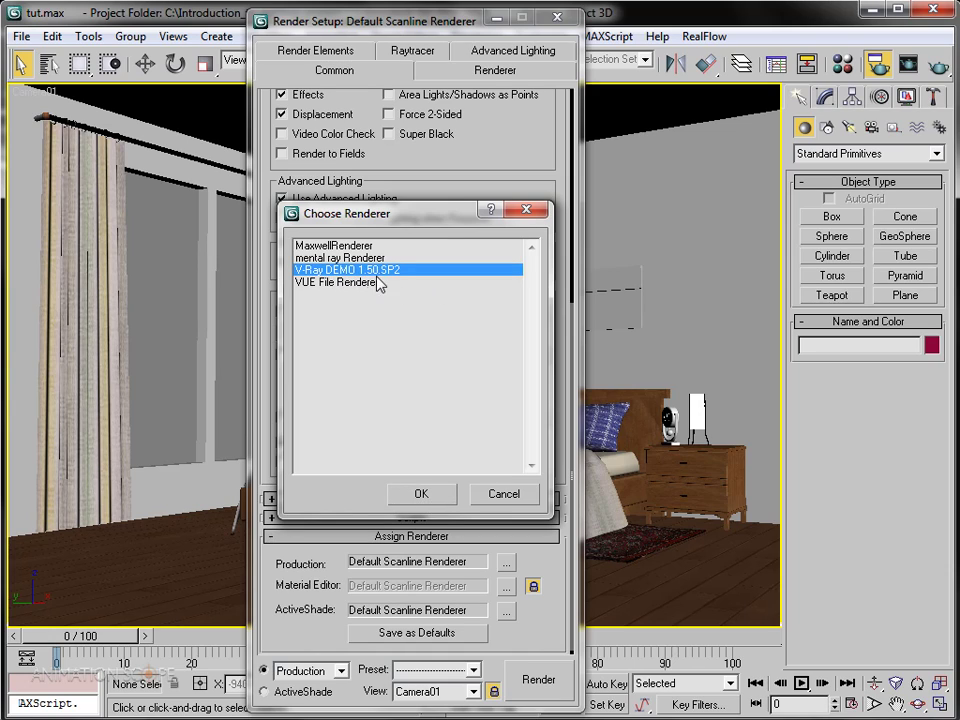
pyautogui.click(434, 494)
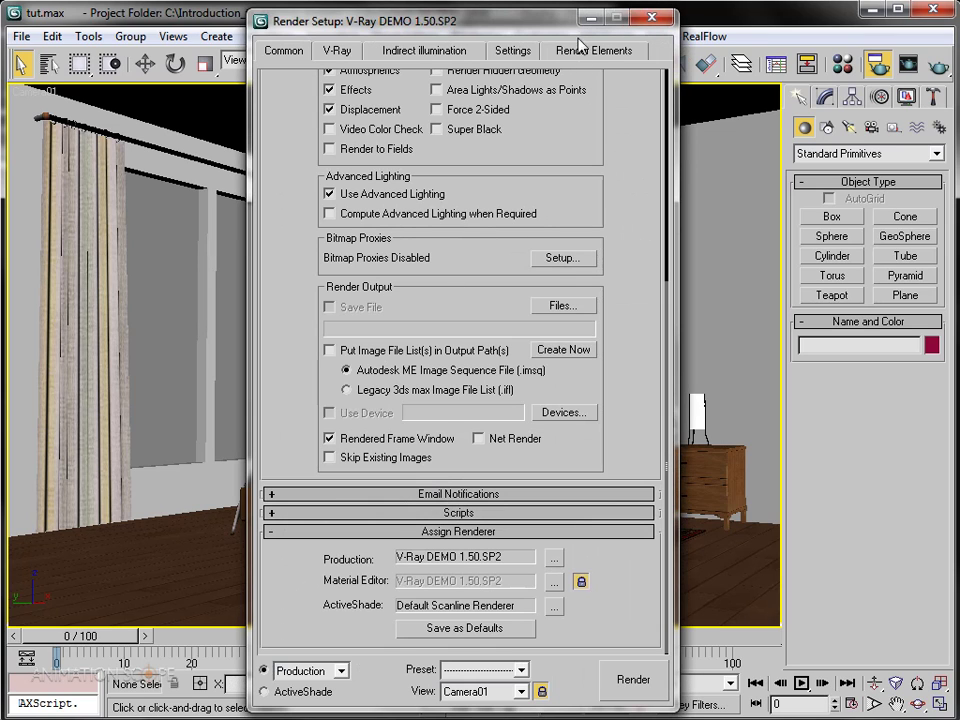
# Reopen Render Setup with F10 and browse the V-Ray, Indirect illumination, Settings and Render elements tabs.
pyautogui.click(652, 17)
pyautogui.press('F10')
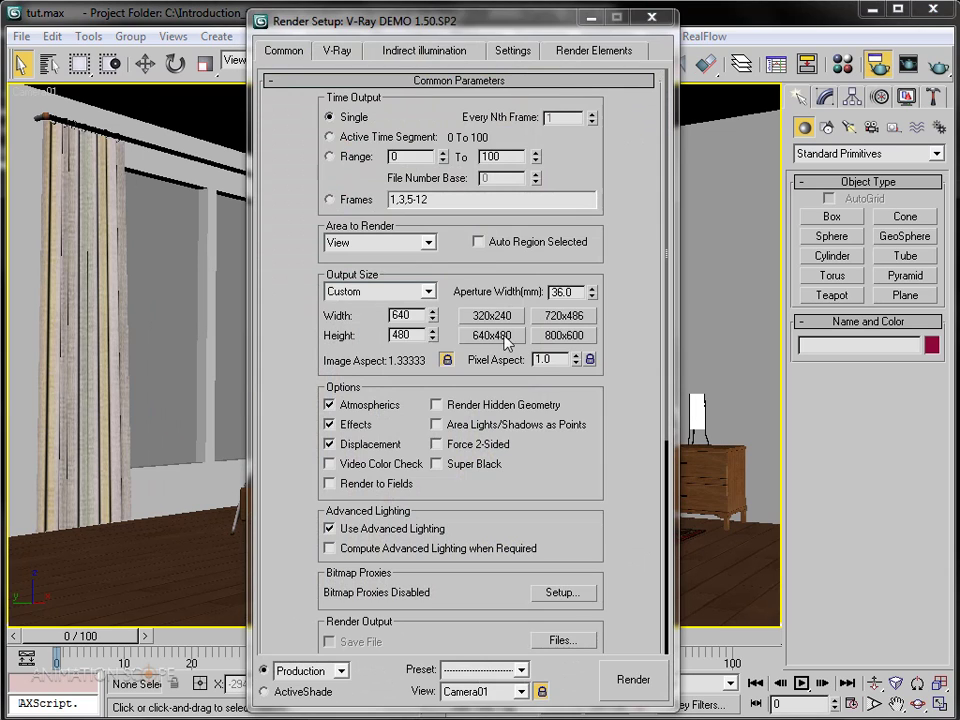
pyautogui.scroll(-2, 294, 403)
pyautogui.scroll(2, 306, 330)
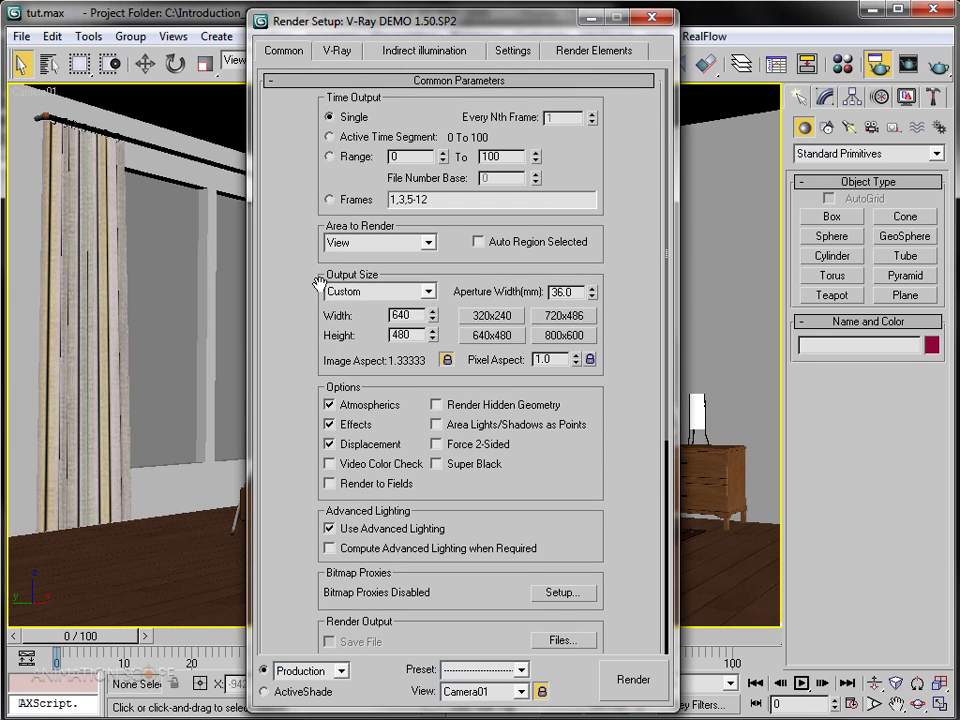
pyautogui.click(337, 55)
pyautogui.click(403, 53)
pyautogui.click(520, 51)
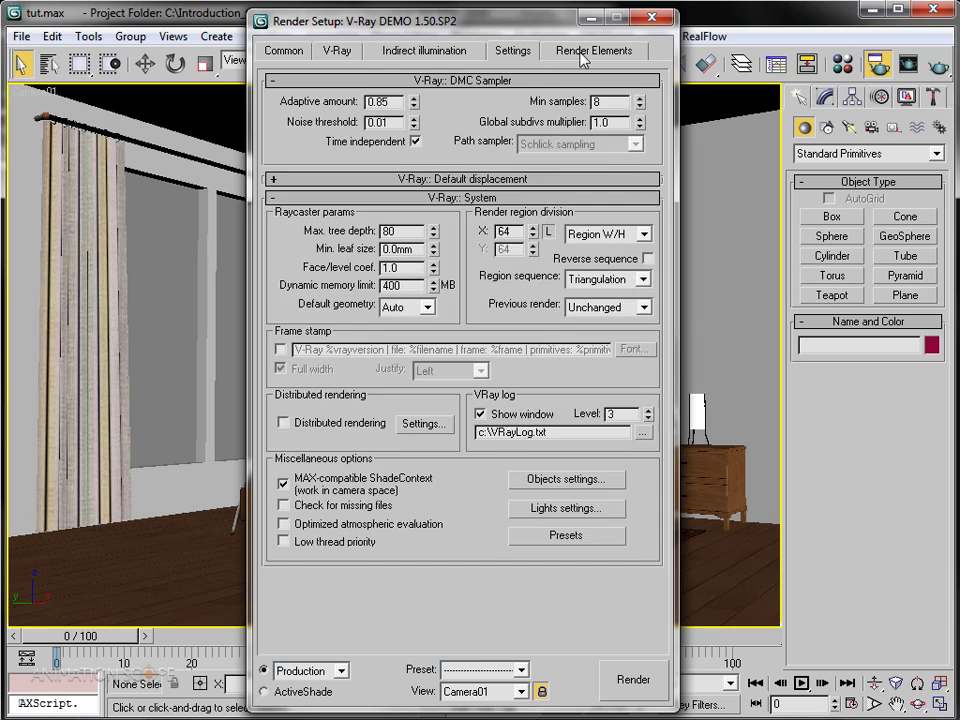
pyautogui.click(581, 56)
pyautogui.click(338, 56)
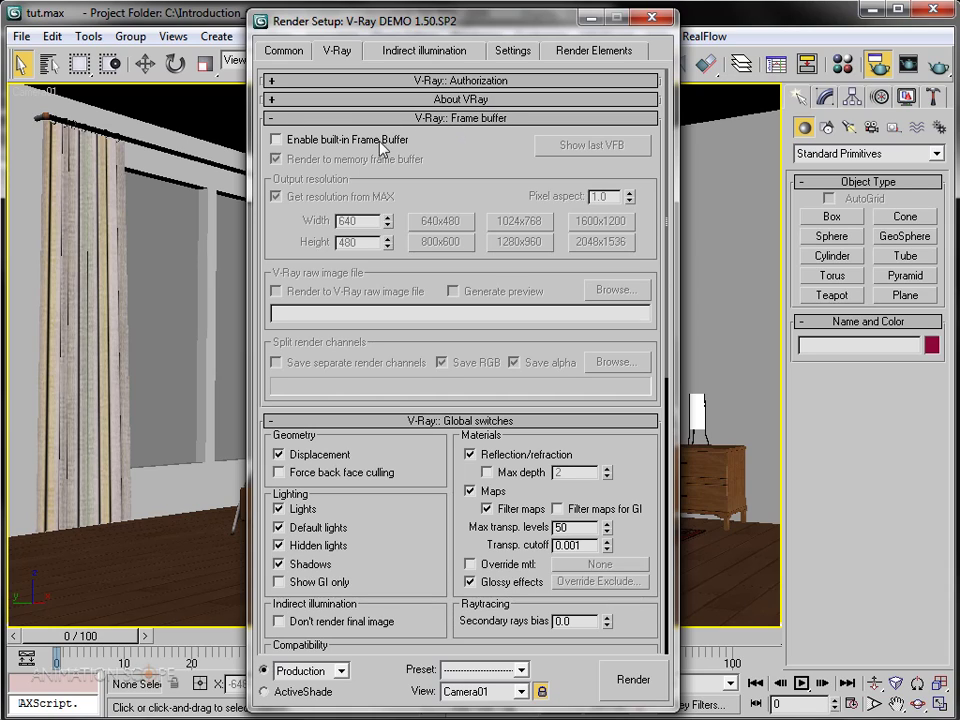
# Try the V-Ray frame buffer options, leave the built-in frame buffer off, and collapse the rollout.
pyautogui.click(277, 140)
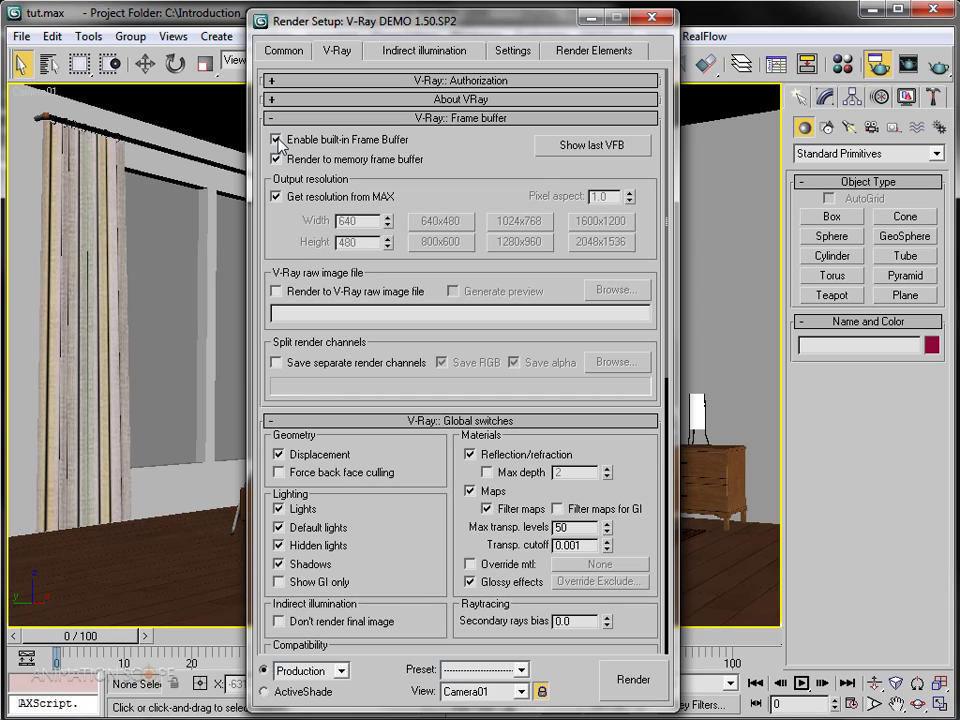
pyautogui.click(277, 197)
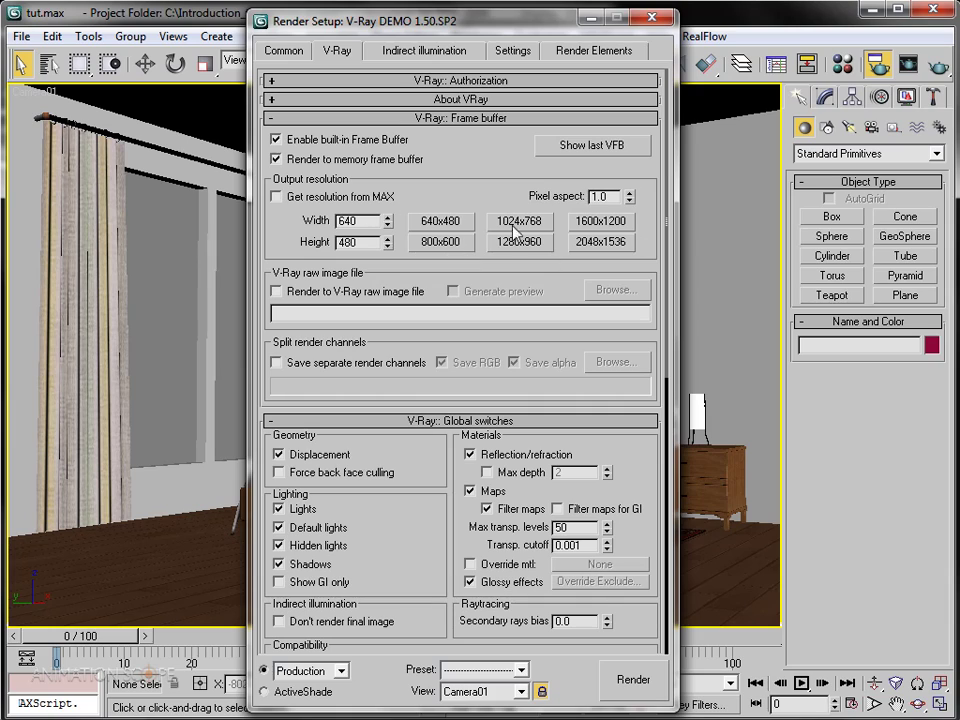
pyautogui.click(277, 197)
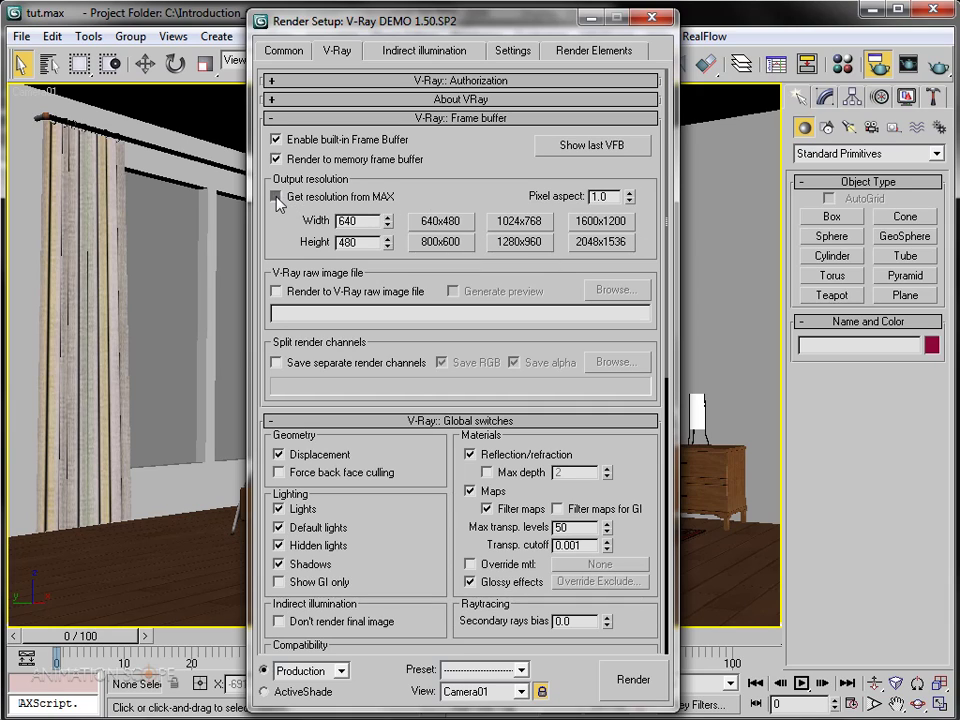
pyautogui.click(277, 140)
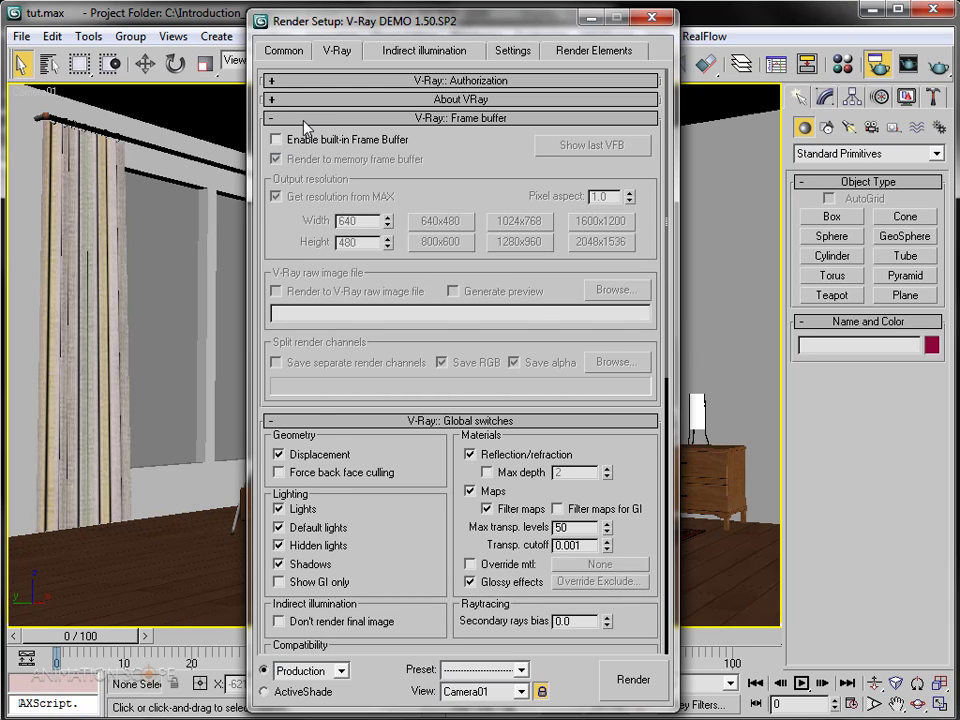
pyautogui.click(305, 119)
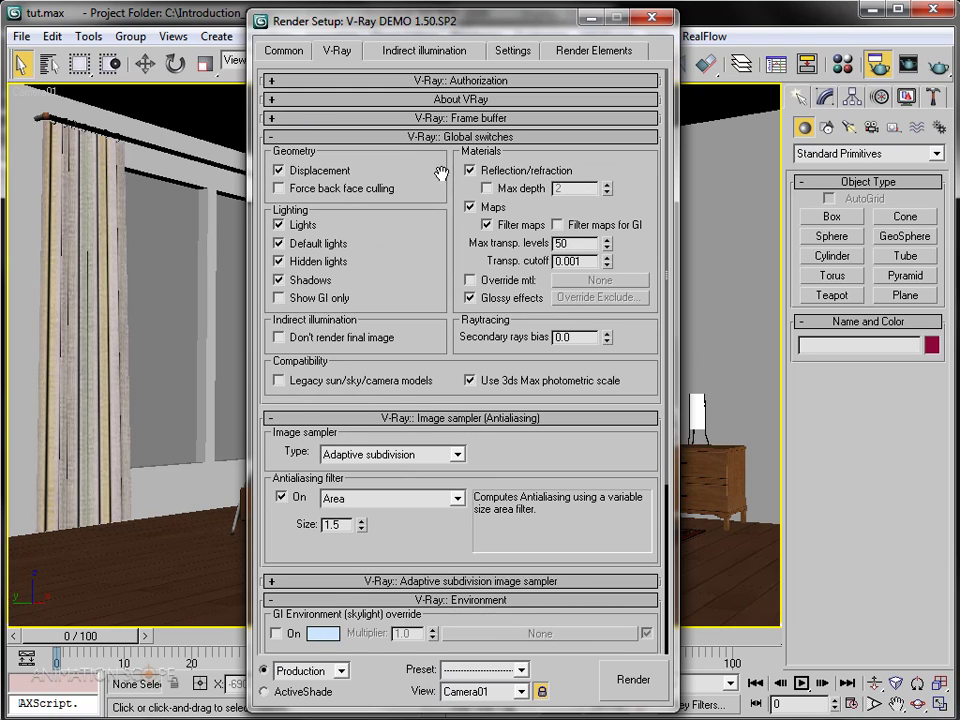
# Uncheck Default lights in Global switches and collapse the Environment and Color mapping rollouts.
pyautogui.moveTo(426, 221); pyautogui.dragTo(428, 207)
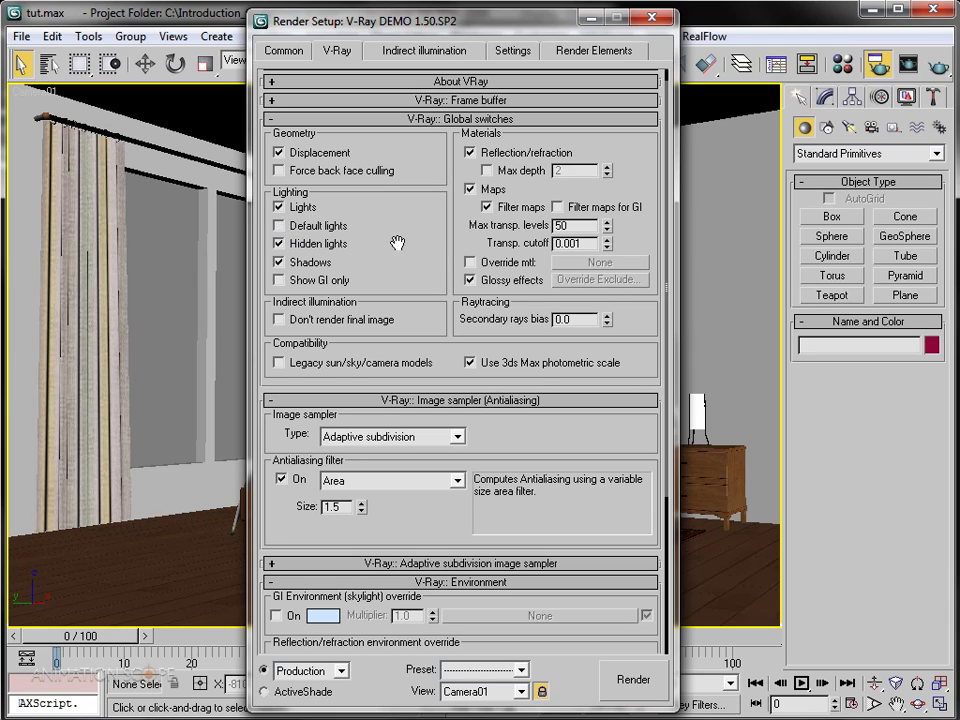
pyautogui.moveTo(396, 302); pyautogui.dragTo(401, 133)
pyautogui.moveTo(478, 271); pyautogui.dragTo(480, 227)
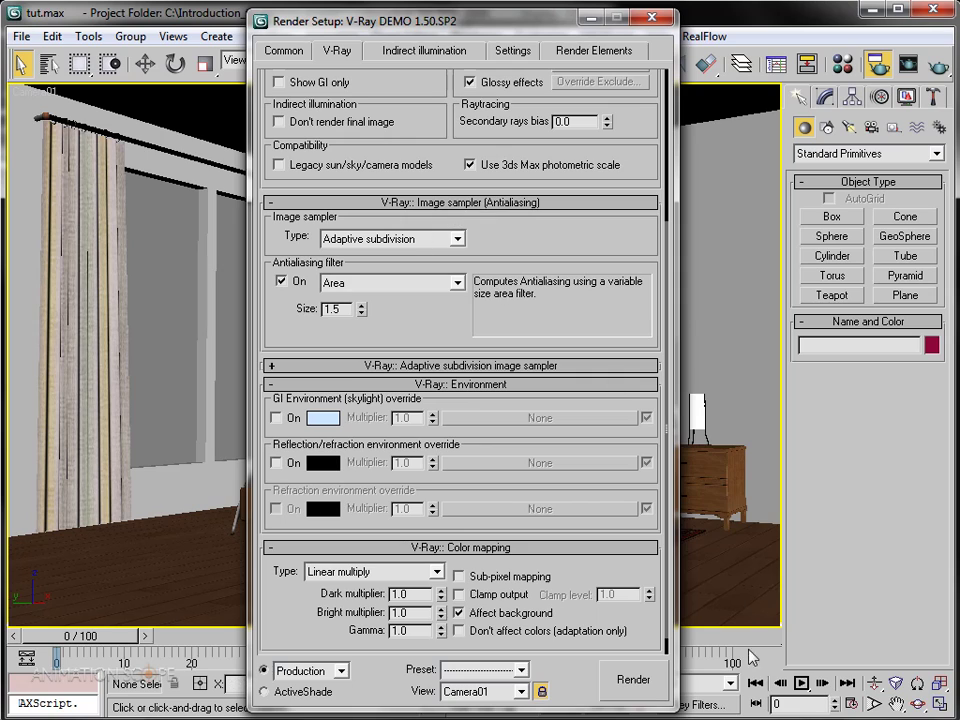
pyautogui.click(555, 384)
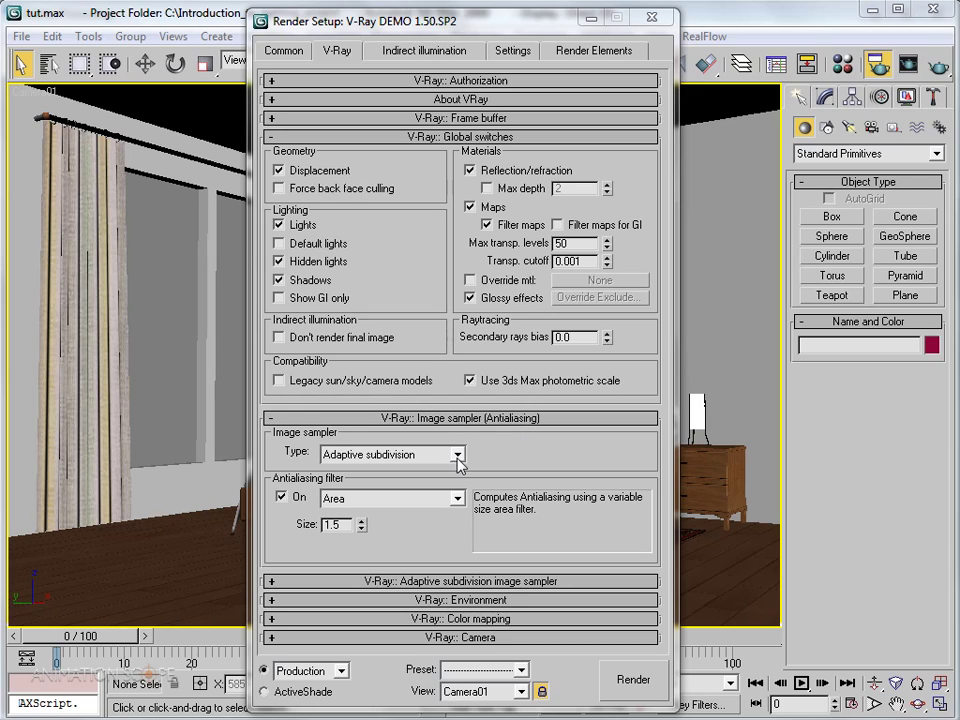
# Choose the Adaptive DMC image sampler with the Catmull-Rom filter, and expand the Environment rollout.
pyautogui.click(386, 463)
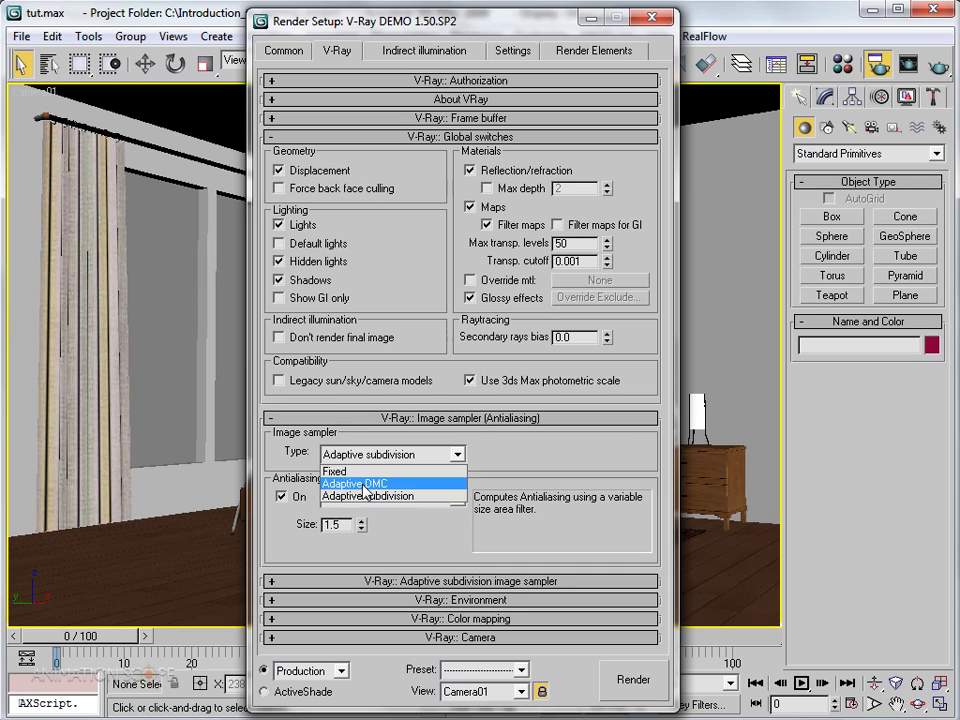
pyautogui.click(364, 484)
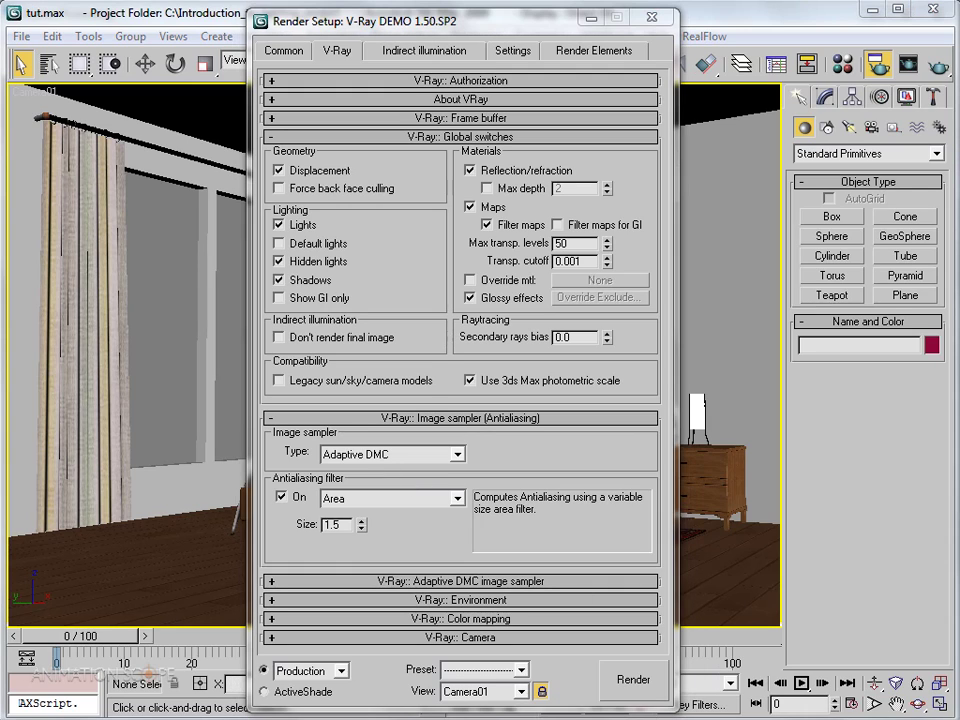
pyautogui.click(389, 457)
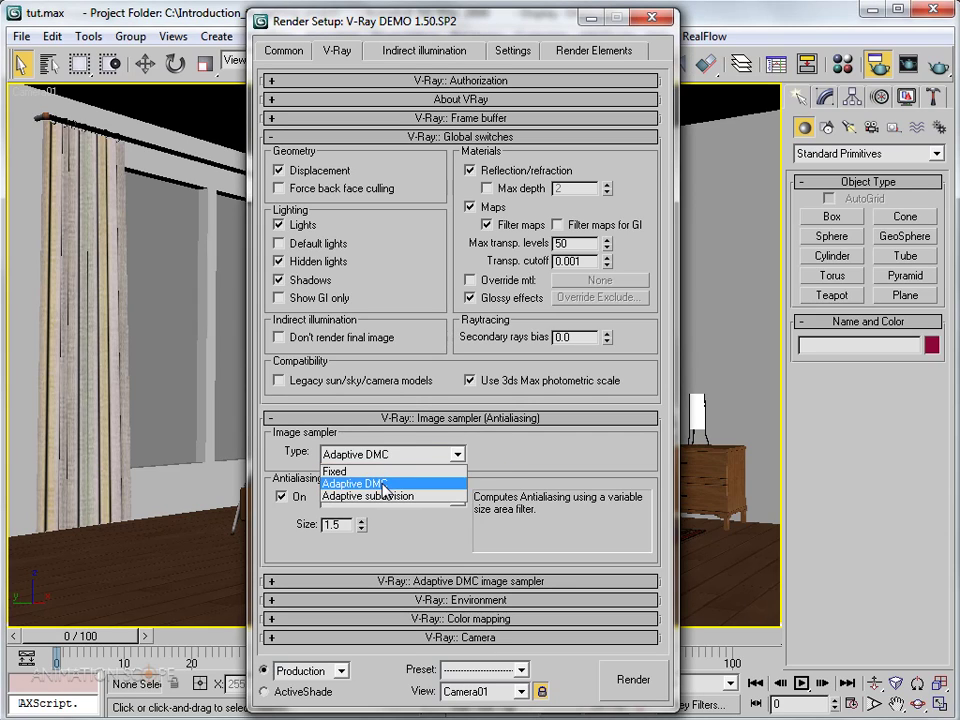
pyautogui.click(385, 485)
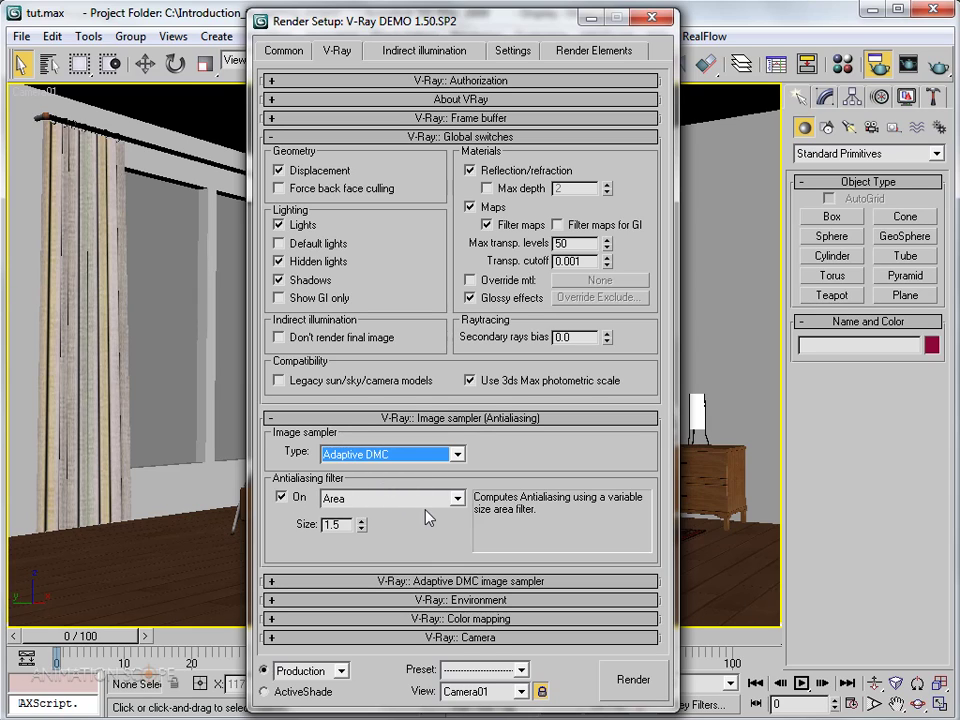
pyautogui.click(430, 498)
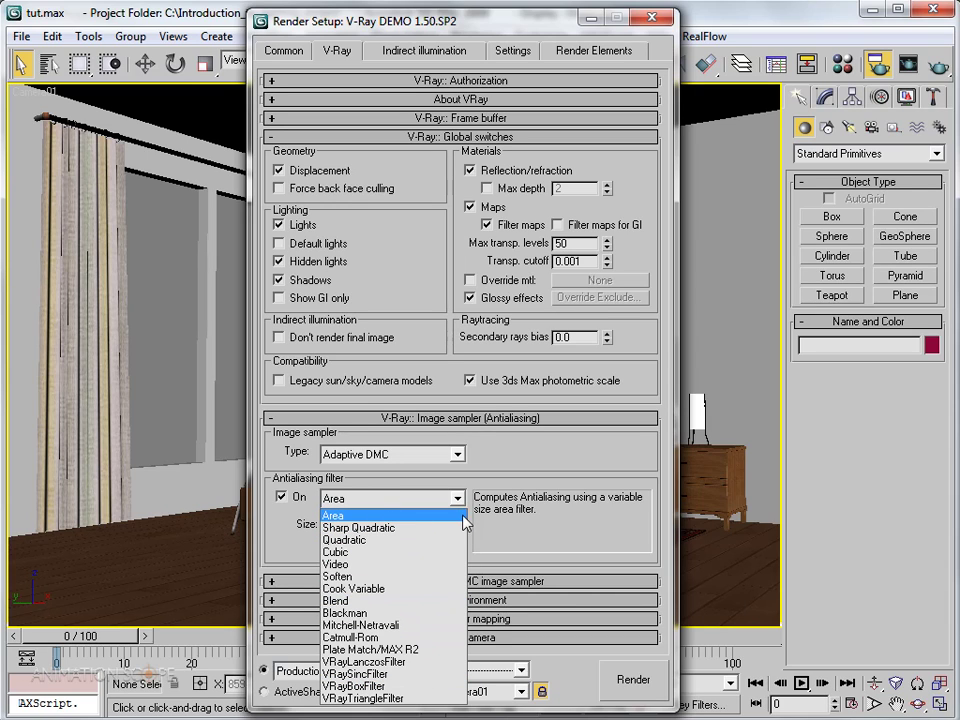
pyautogui.click(364, 638)
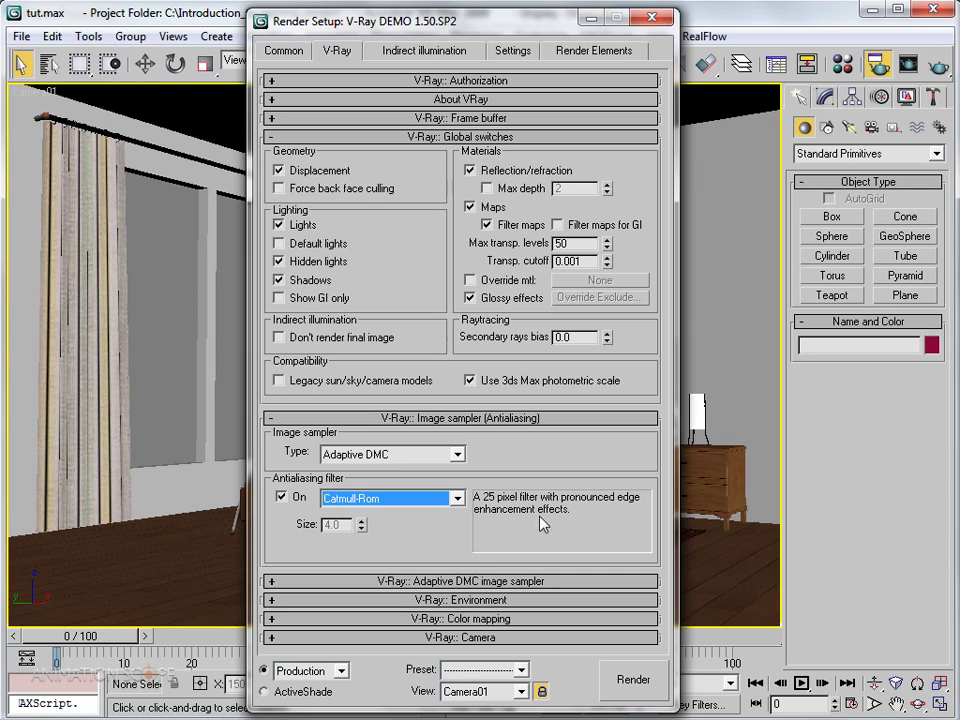
pyautogui.click(365, 602)
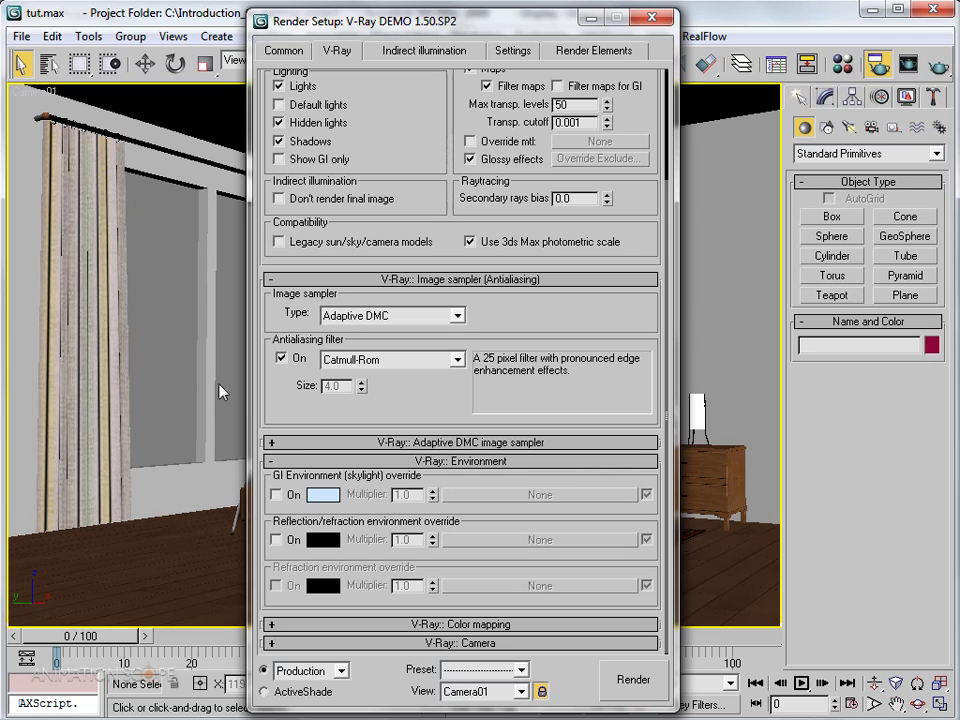
# Turn on the GI, reflection/refraction and refraction environment overrides.
pyautogui.click(276, 494)
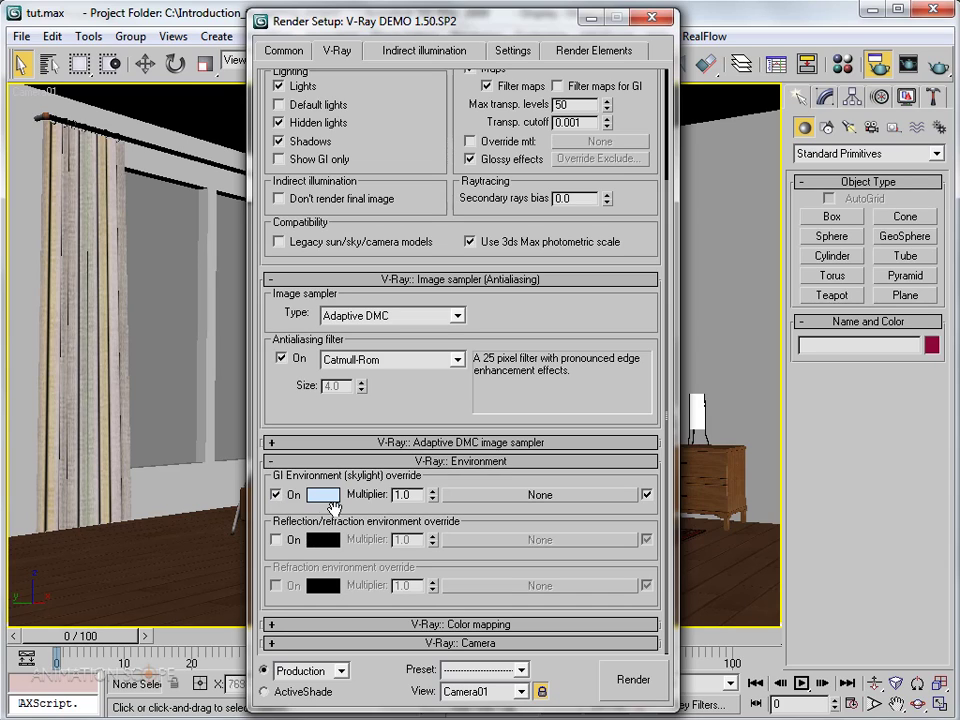
pyautogui.click(288, 541)
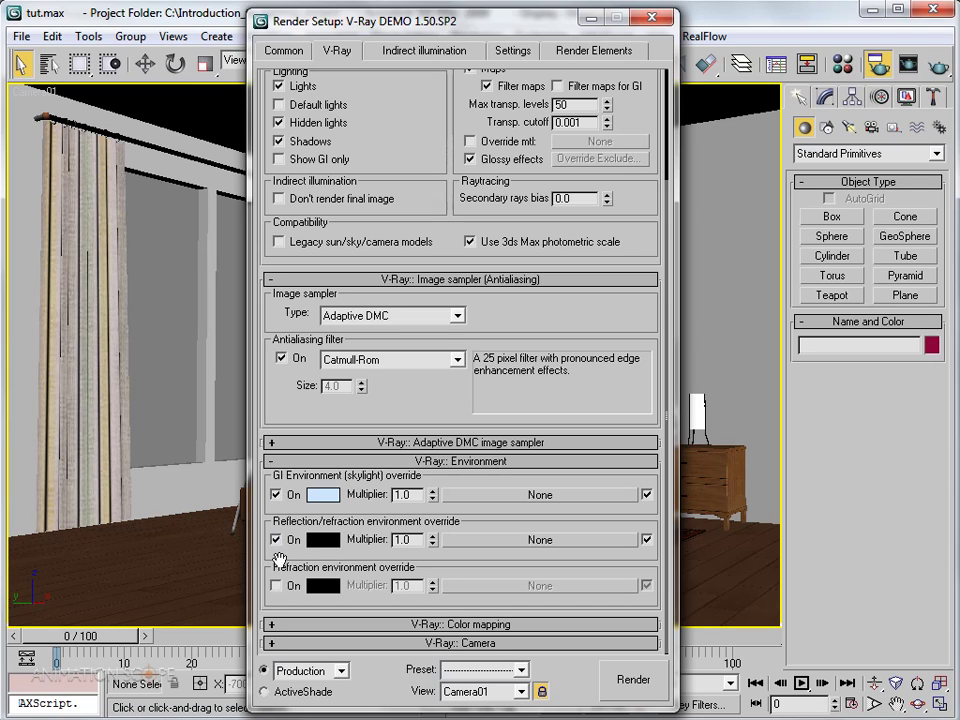
pyautogui.click(284, 585)
# Check that GI stays off in Indirect illumination, then minimize Render Setup.
pyautogui.click(416, 626)
pyautogui.click(416, 546)
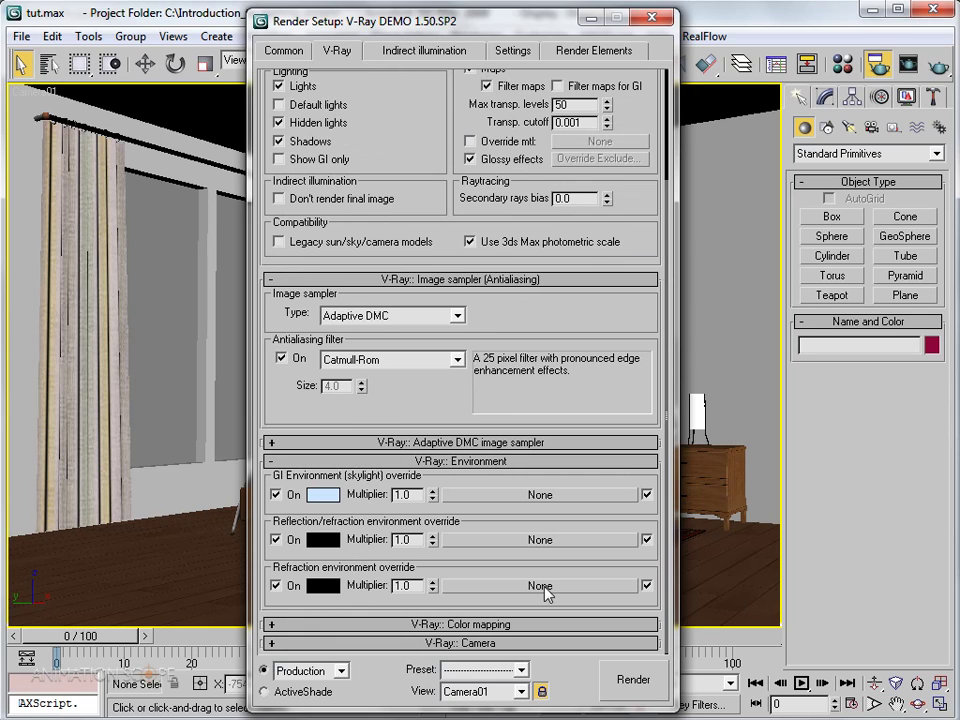
pyautogui.click(418, 52)
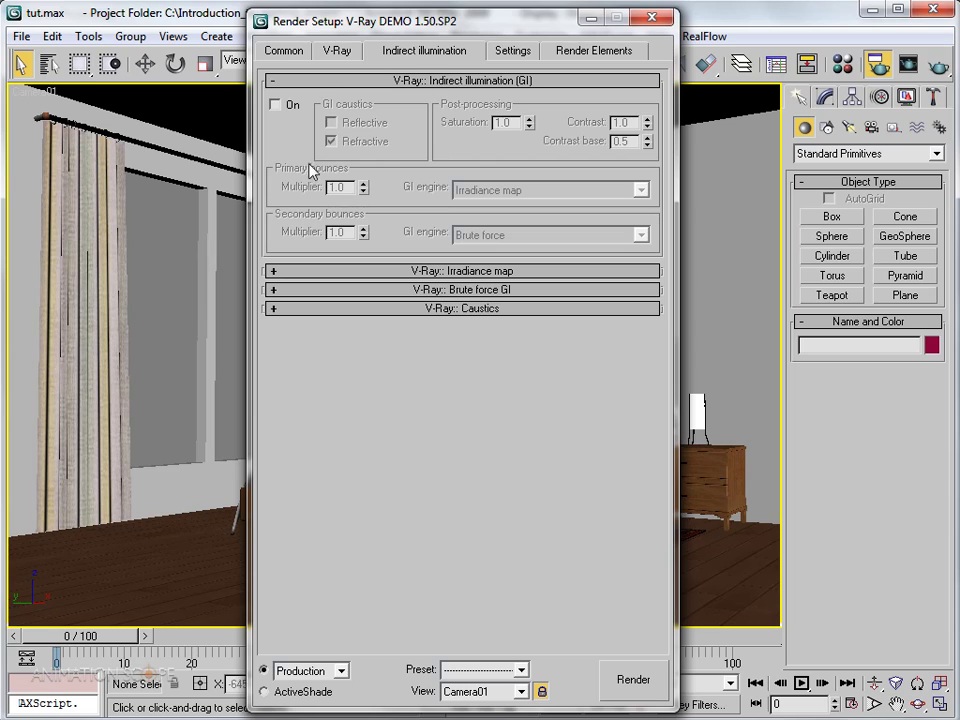
pyautogui.click(590, 18)
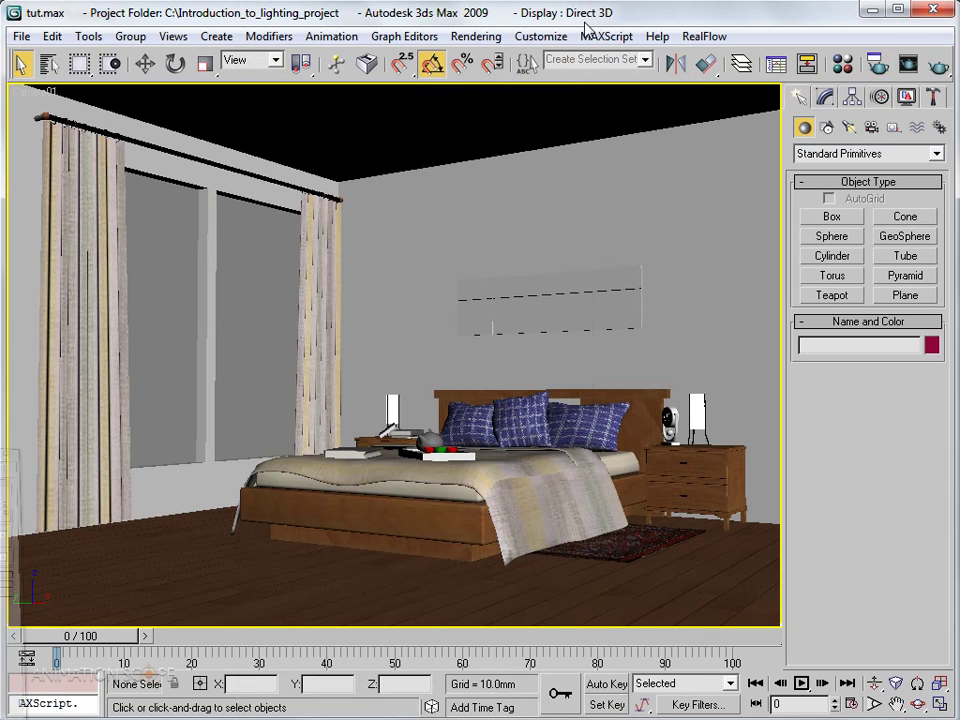
pyautogui.click(908, 64)
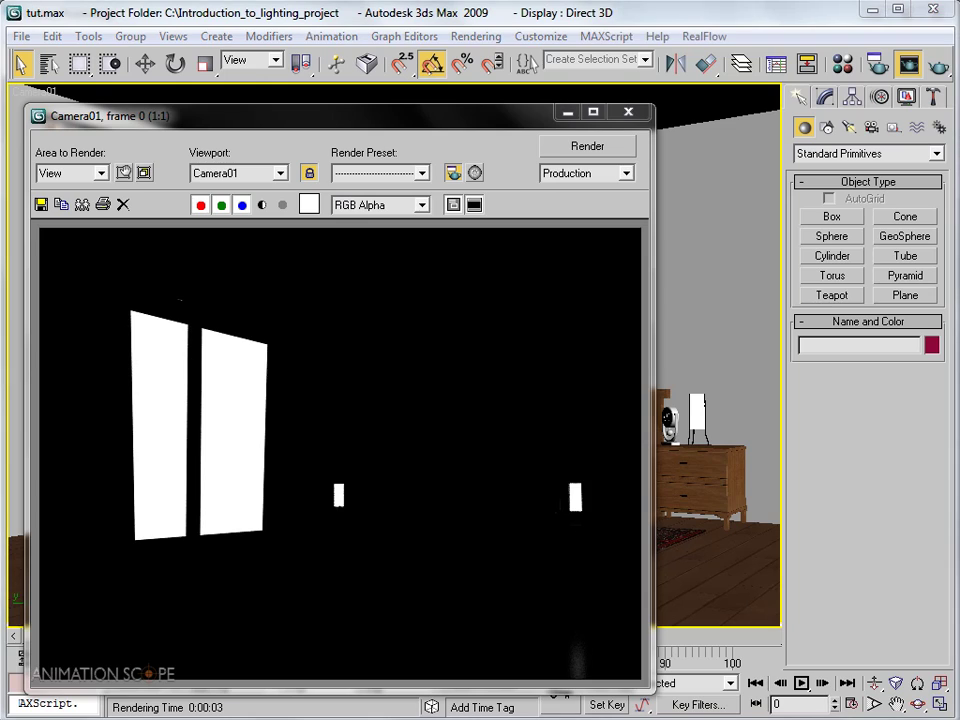
pyautogui.click(628, 111)
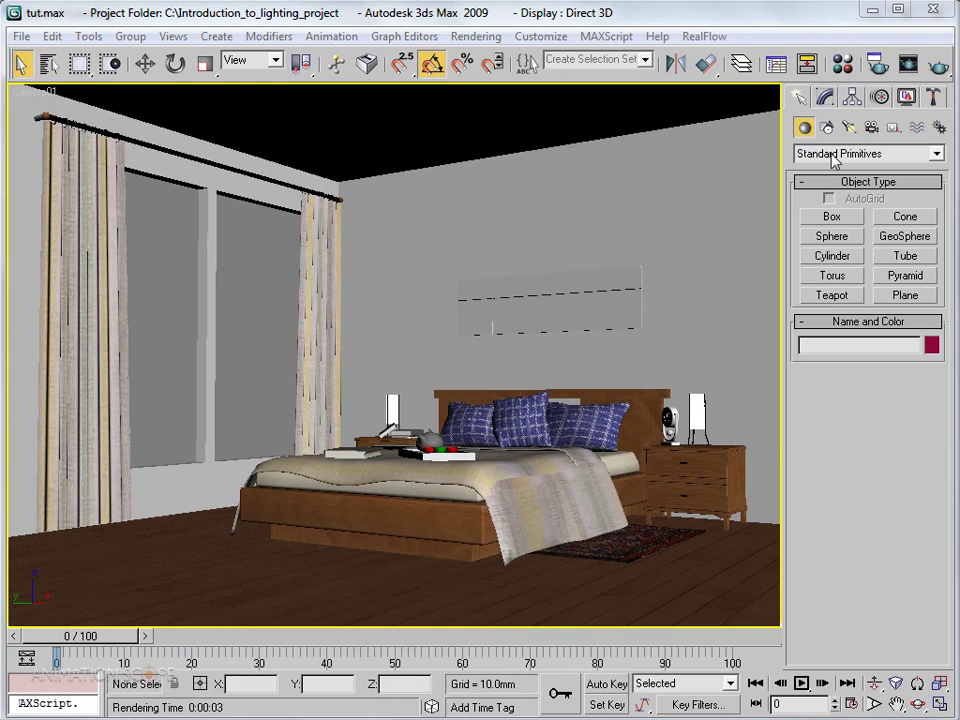
pyautogui.click(426, 310)
# Restore four viewports, set the upper-right to Front framing the bed, and select curtain Curve03.
pyautogui.hotkey('alt', 'w')
pyautogui.scroll(-5, 557, 216)
pyautogui.press('f')
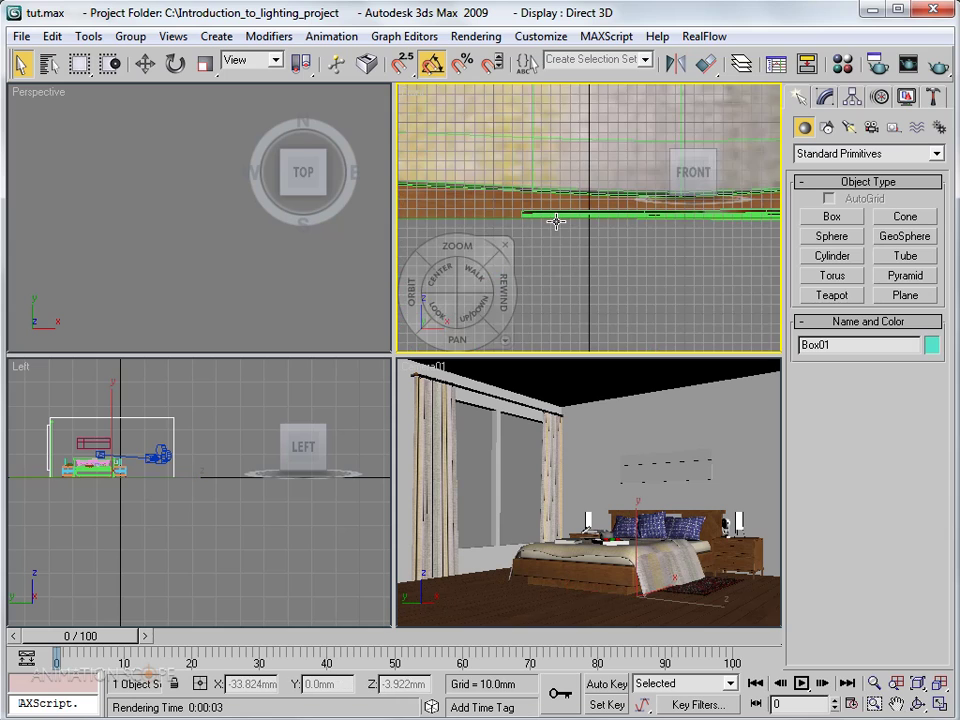
pyautogui.scroll(-3, 560, 250)
pyautogui.moveTo(564, 250); pyautogui.dragTo(563, 276, button='middle')
pyautogui.scroll(-4, 563, 276)
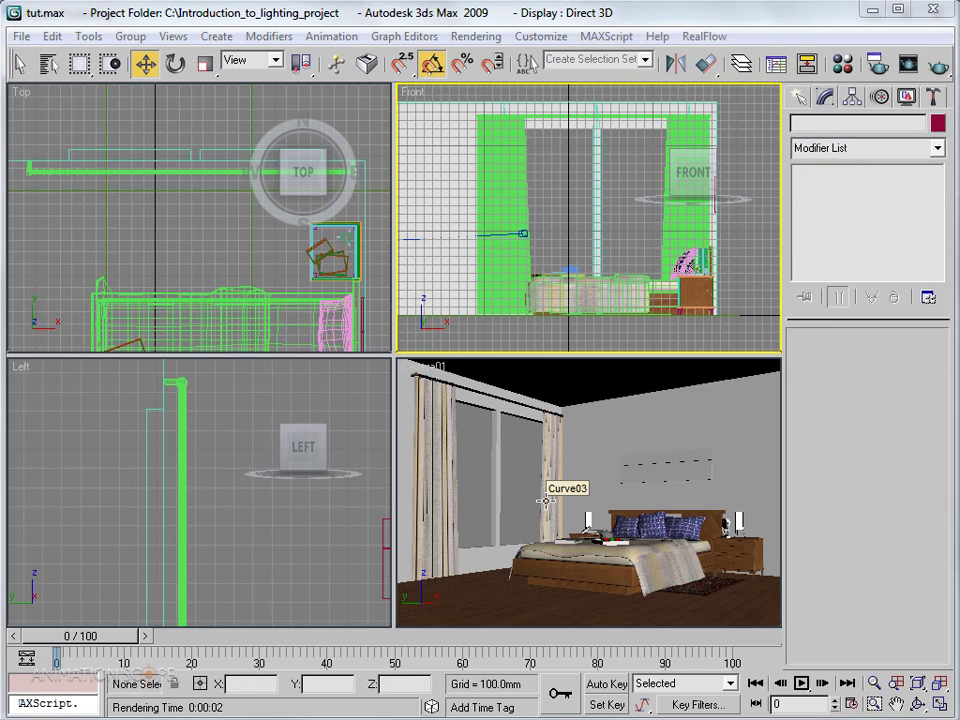
pyautogui.click(546, 500)
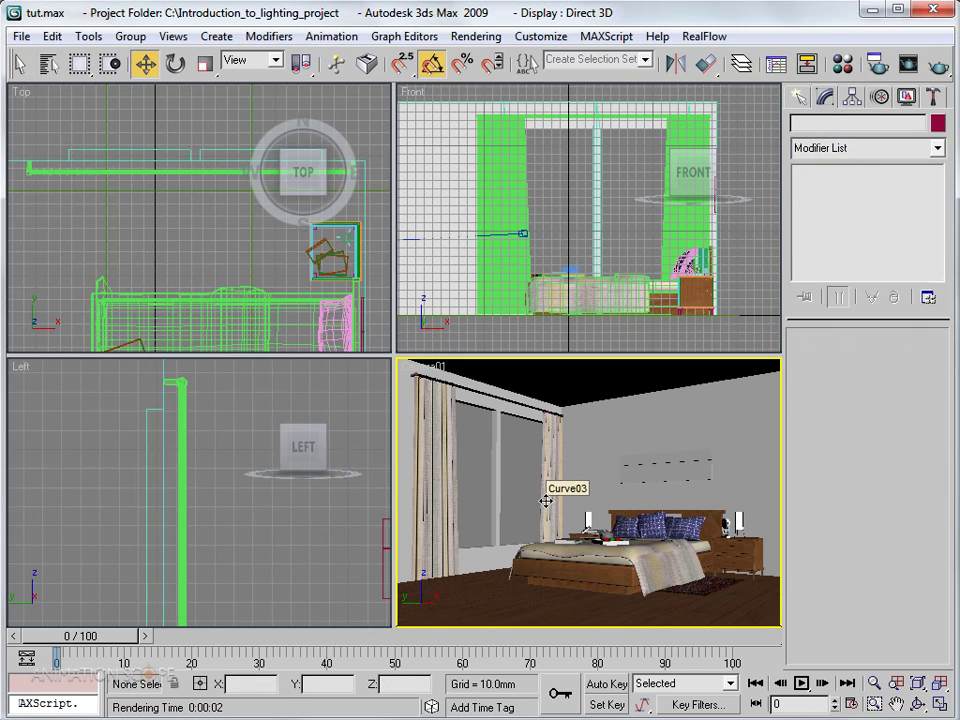
# Draw a VRayLight plane over the window in the Front view.
pyautogui.click(800, 96)
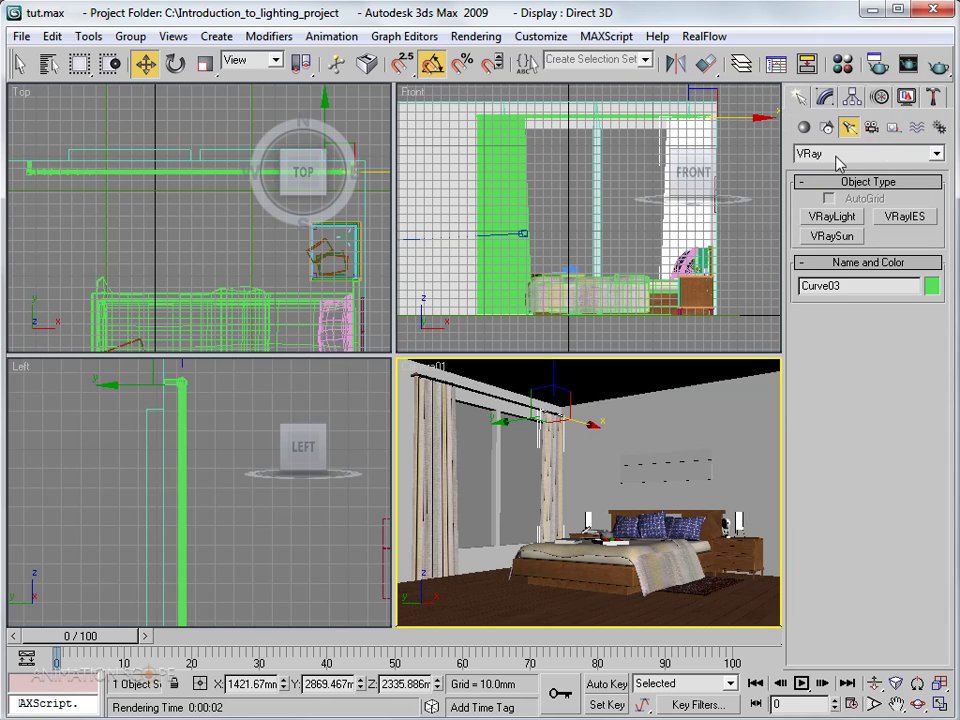
pyautogui.click(833, 217)
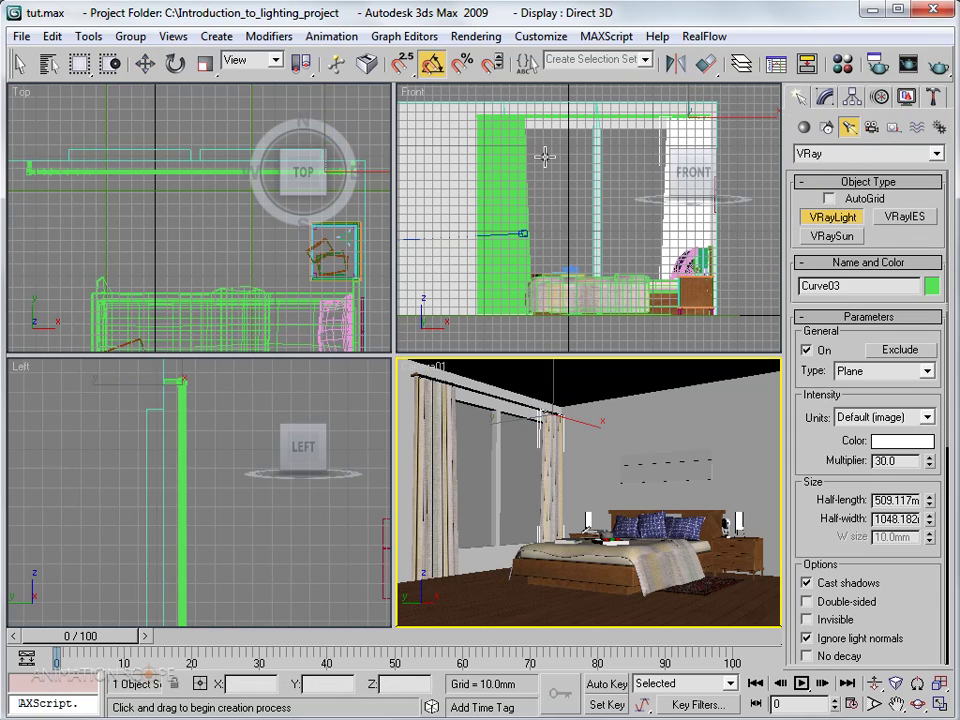
pyautogui.moveTo(545, 155); pyautogui.dragTo(541, 175, button='middle')
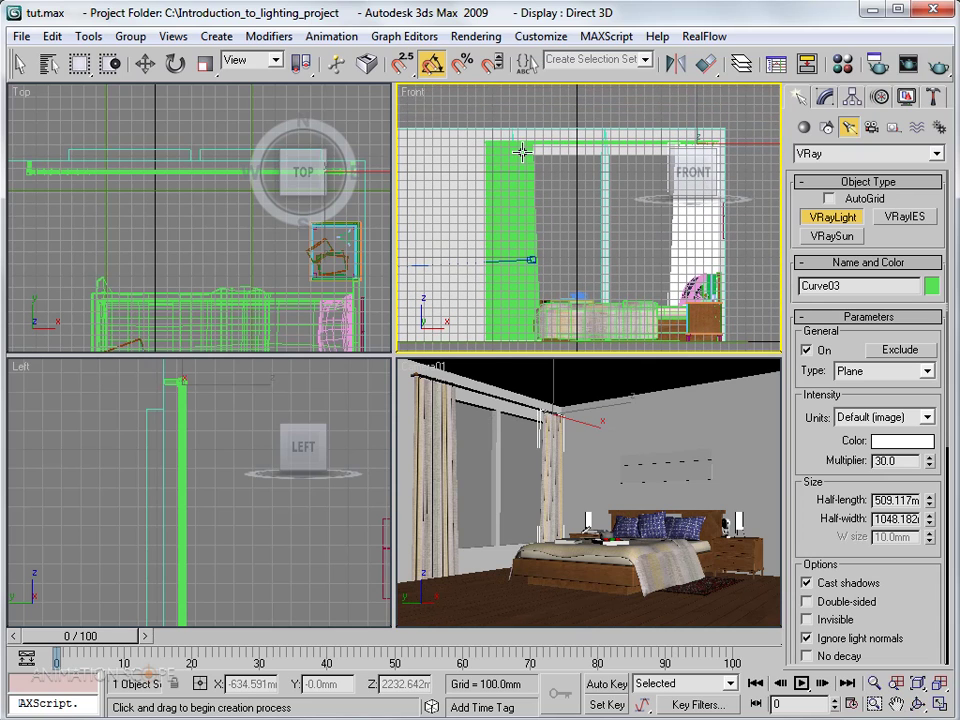
pyautogui.moveTo(519, 151); pyautogui.dragTo(603, 320)
pyautogui.moveTo(603, 320); pyautogui.dragTo(613, 282, button='middle')
# Rotate the new light 180° in the Left view so it faces into the room.
pyautogui.moveTo(167, 465); pyautogui.dragTo(60, 510, button='middle')
pyautogui.scroll(-4, 163, 500)
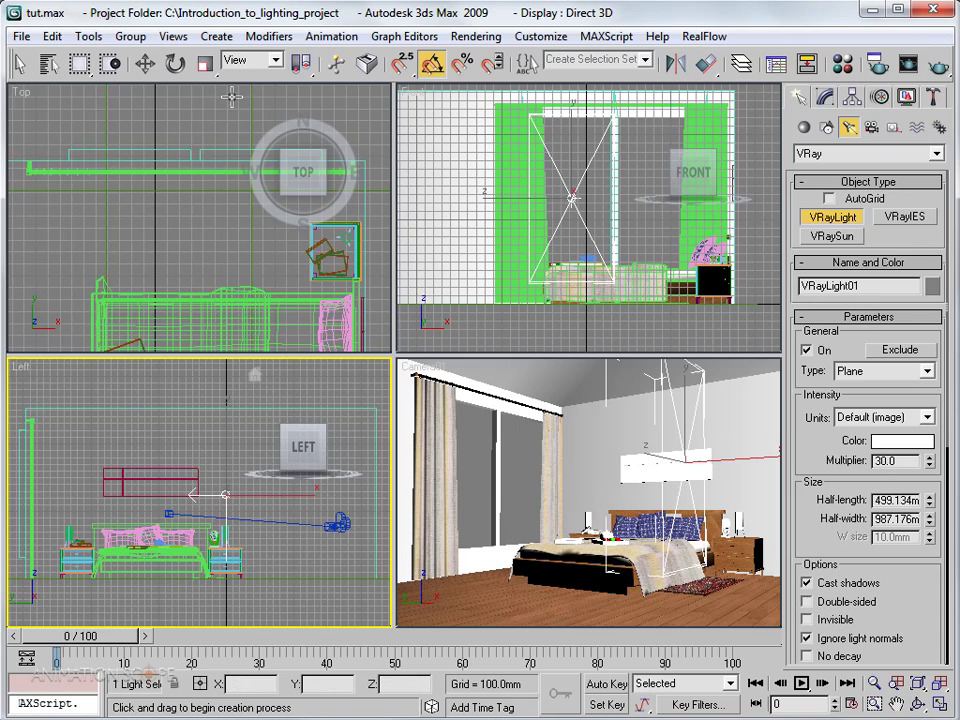
pyautogui.click(175, 64)
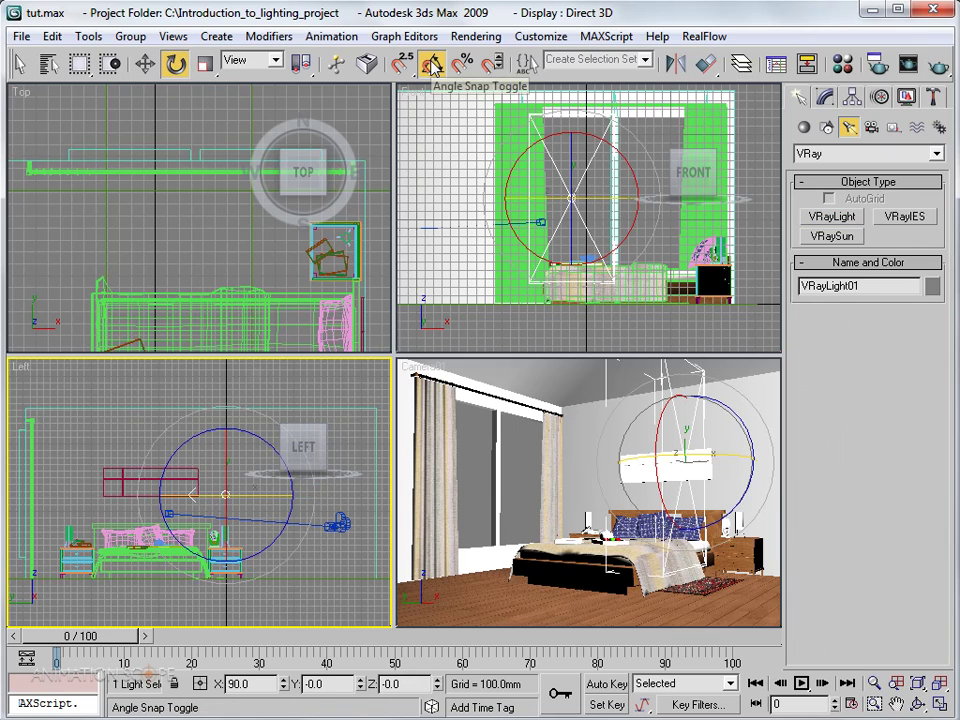
pyautogui.moveTo(189, 496); pyautogui.dragTo(352, 513)
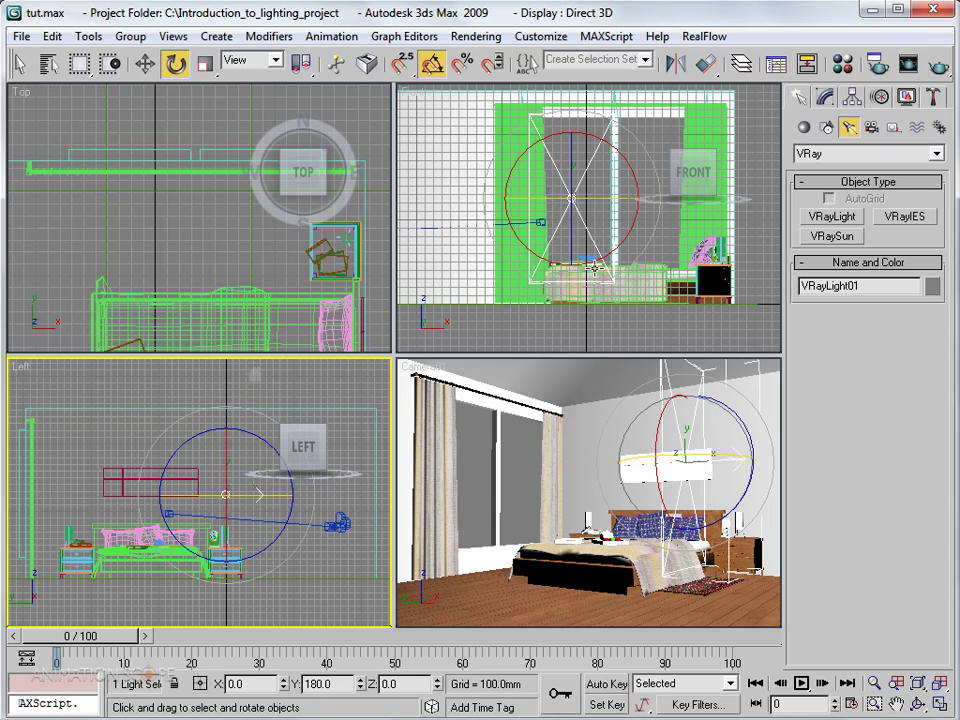
pyautogui.scroll(-3, 594, 268)
# Move VRayLight01 in the Top view until it lines up with the window.
pyautogui.rightClick(228, 263)
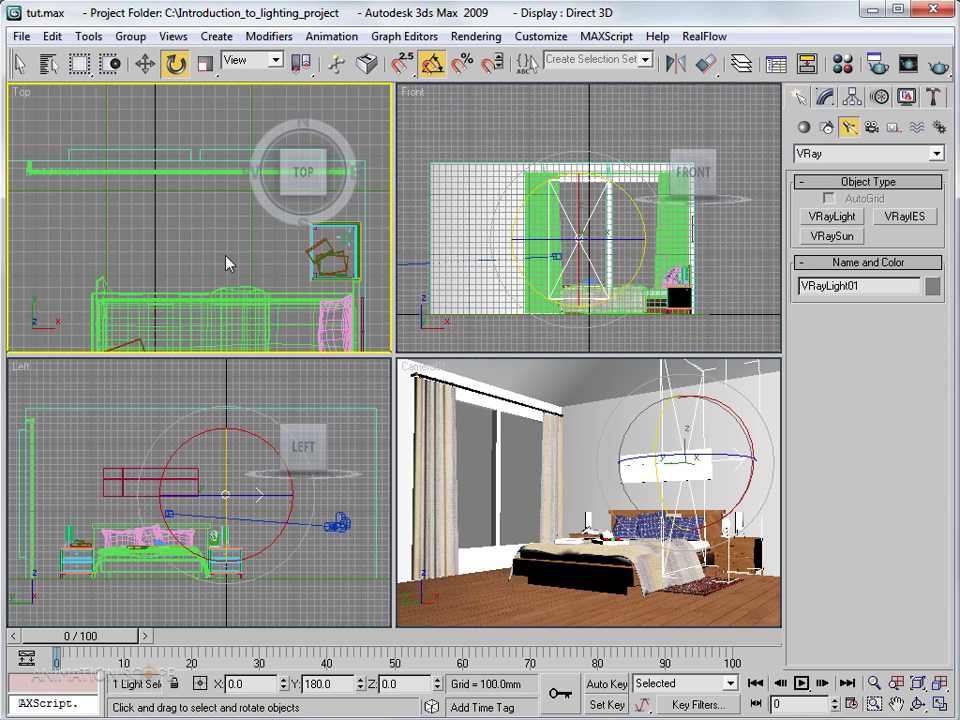
pyautogui.scroll(-4, 214, 208)
pyautogui.moveTo(214, 208); pyautogui.dragTo(226, 212, button='middle')
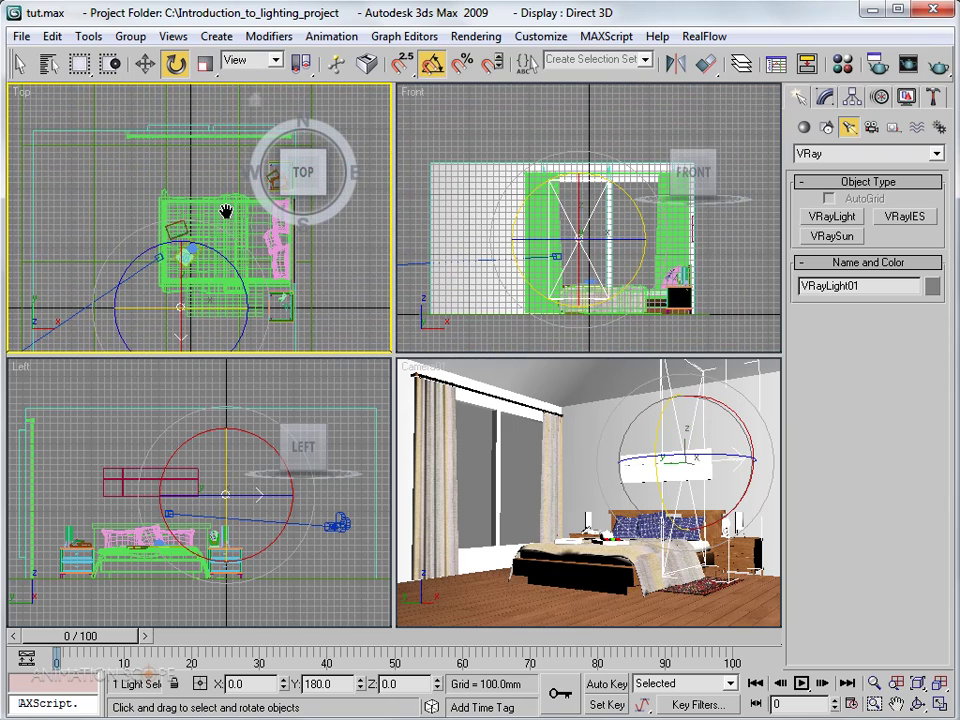
pyautogui.moveTo(161, 161); pyautogui.dragTo(188, 312, button='middle')
pyautogui.press('w')
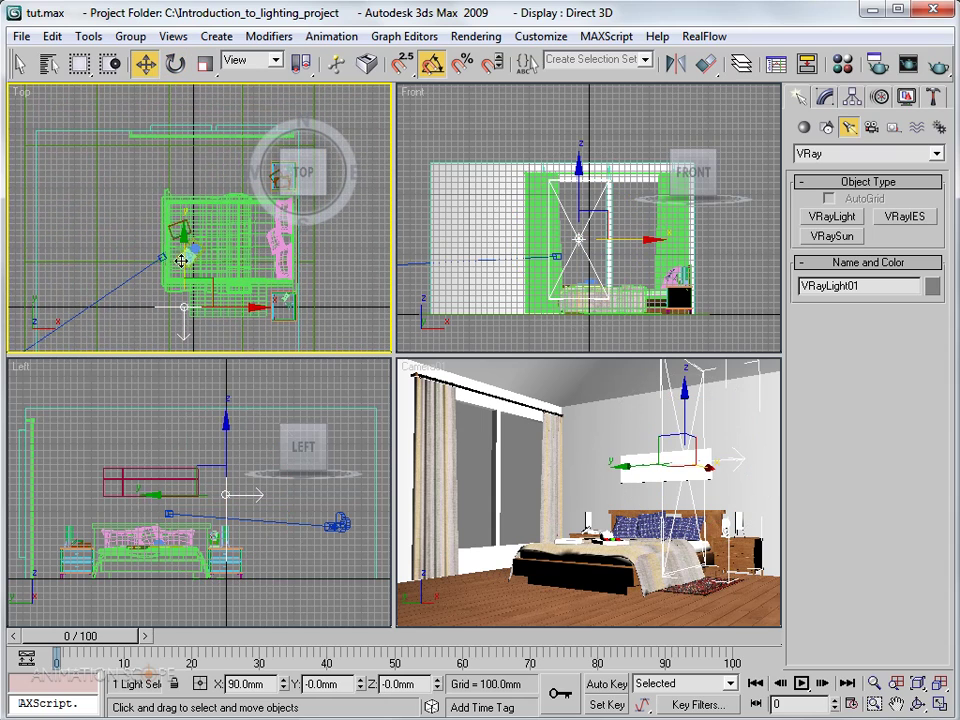
pyautogui.moveTo(184, 230); pyautogui.dragTo(180, 92)
pyautogui.moveTo(180, 92); pyautogui.dragTo(270, 267, button='middle')
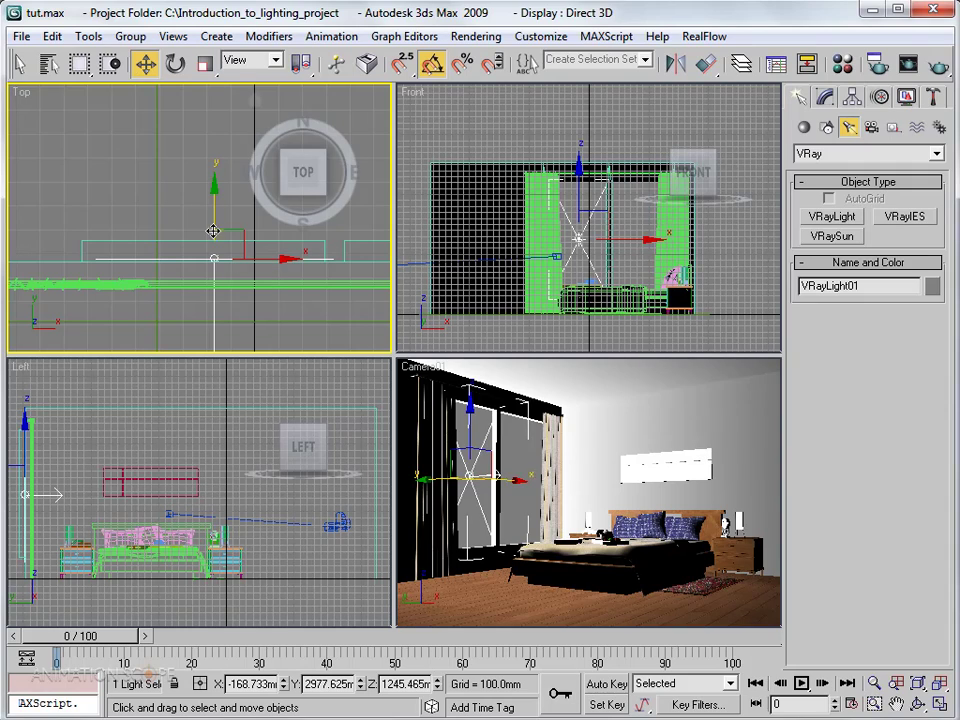
pyautogui.moveTo(213, 231); pyautogui.dragTo(248, 263)
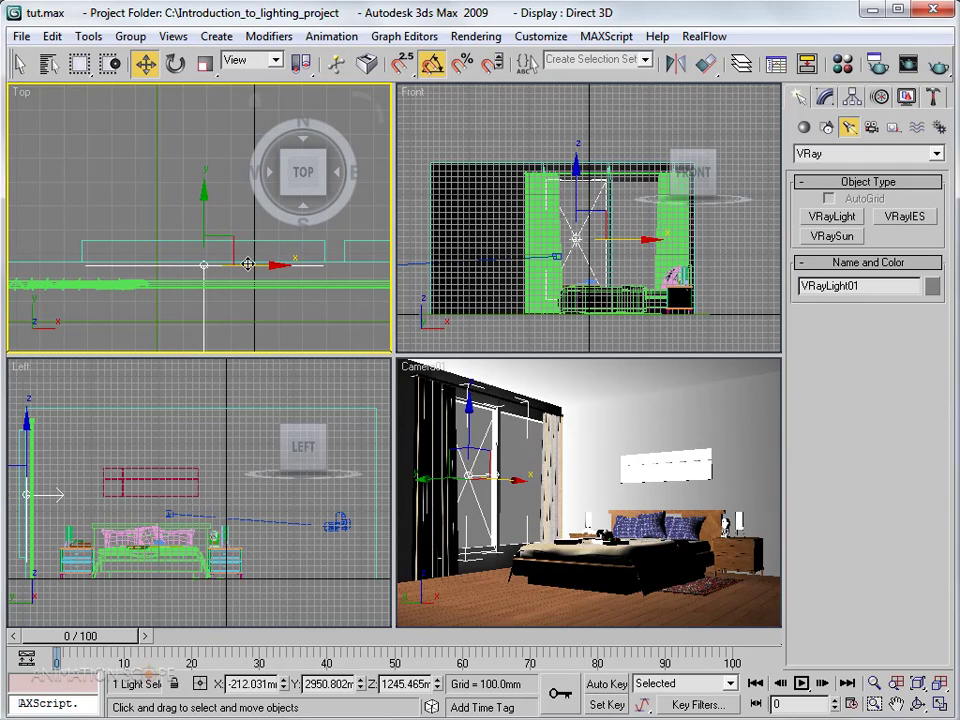
# Centre the light in the zoomed Top view and open its Modify panel parameters.
pyautogui.moveTo(231, 283); pyautogui.dragTo(184, 272, button='middle')
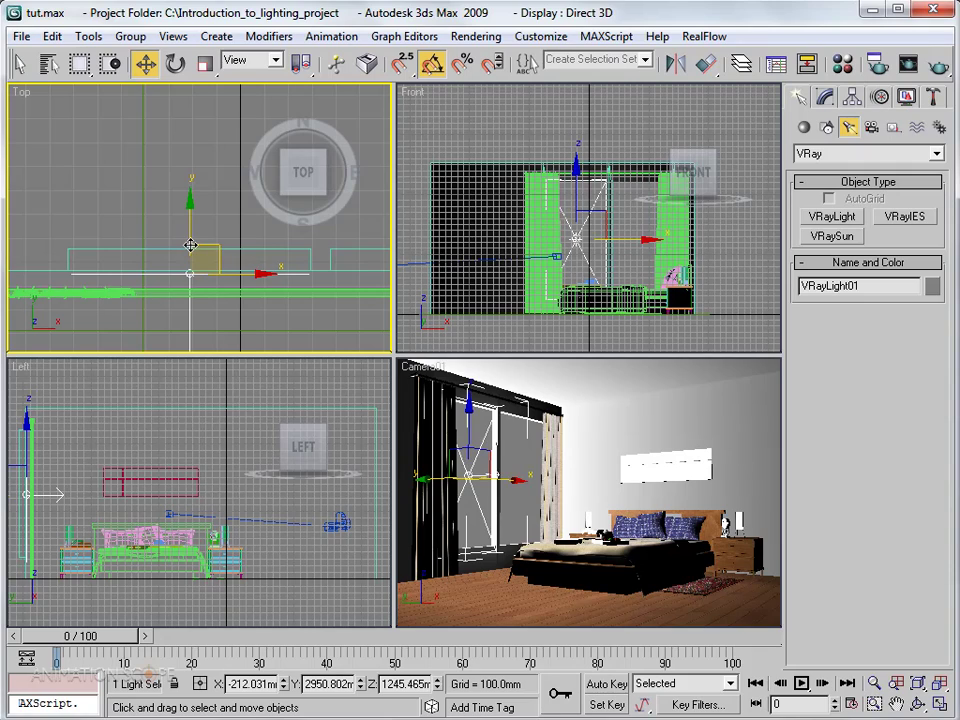
pyautogui.scroll(3, 193, 268)
pyautogui.moveTo(204, 264); pyautogui.dragTo(205, 255, button='middle')
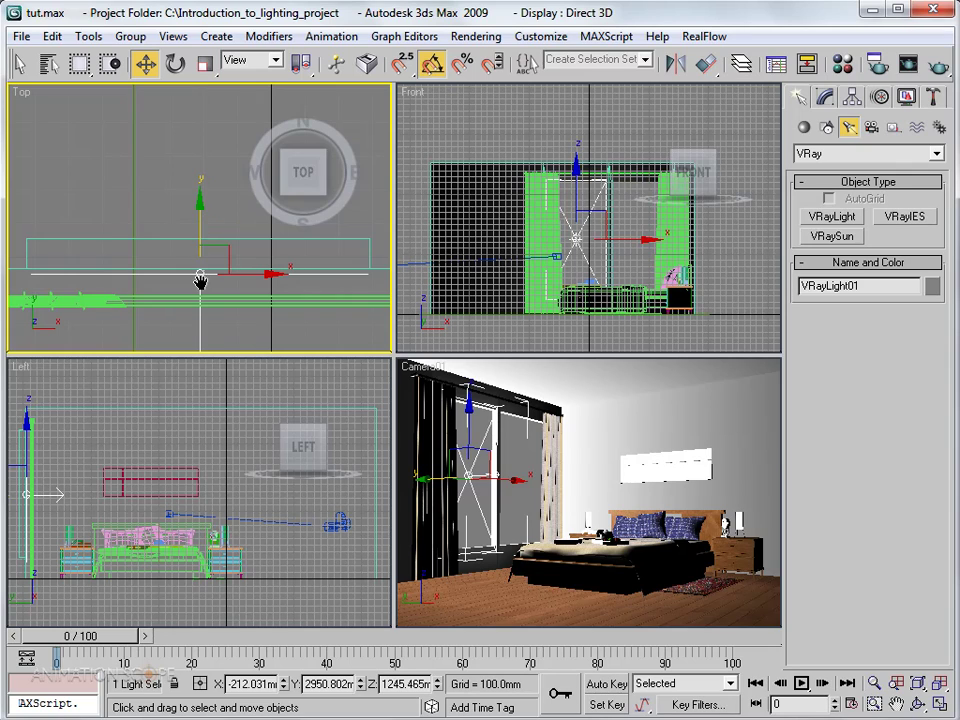
pyautogui.moveTo(200, 281); pyautogui.dragTo(161, 268, button='middle')
pyautogui.scroll(3, 180, 279)
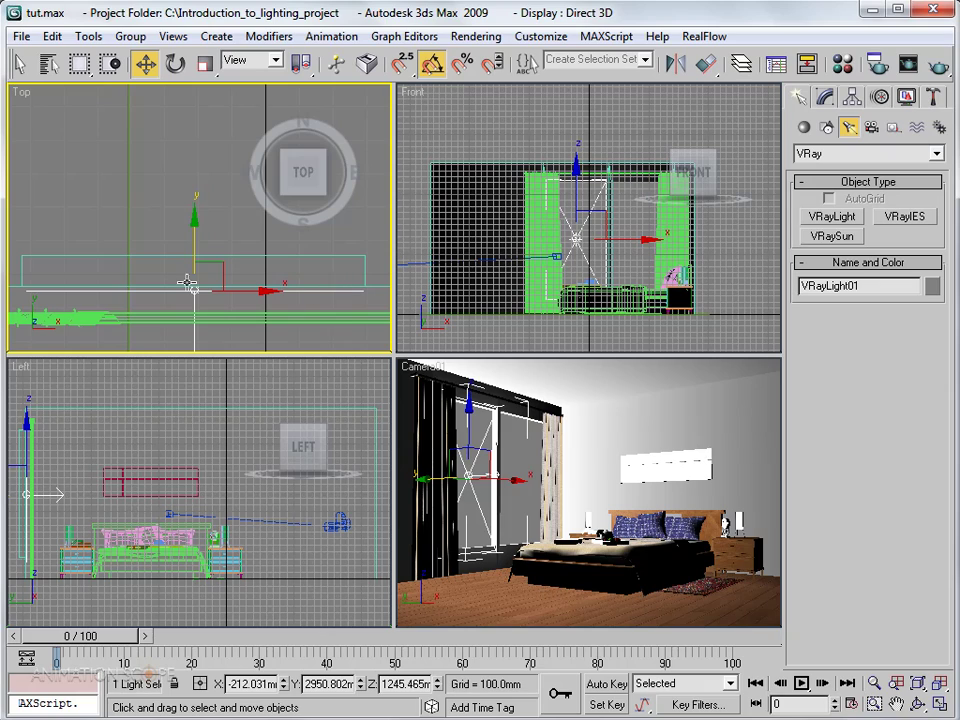
pyautogui.click(825, 97)
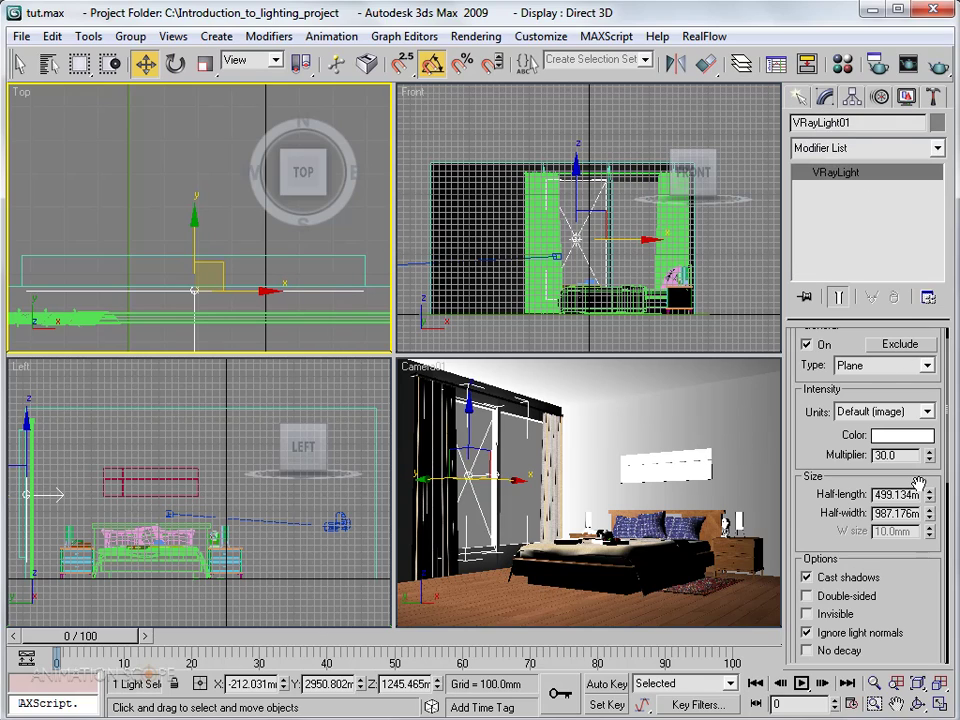
# Set the light's Half-length to 514.258 and nudge its position.
pyautogui.moveTo(933, 497); pyautogui.dragTo(932, 490)
pyautogui.moveTo(200, 257); pyautogui.dragTo(206, 266)
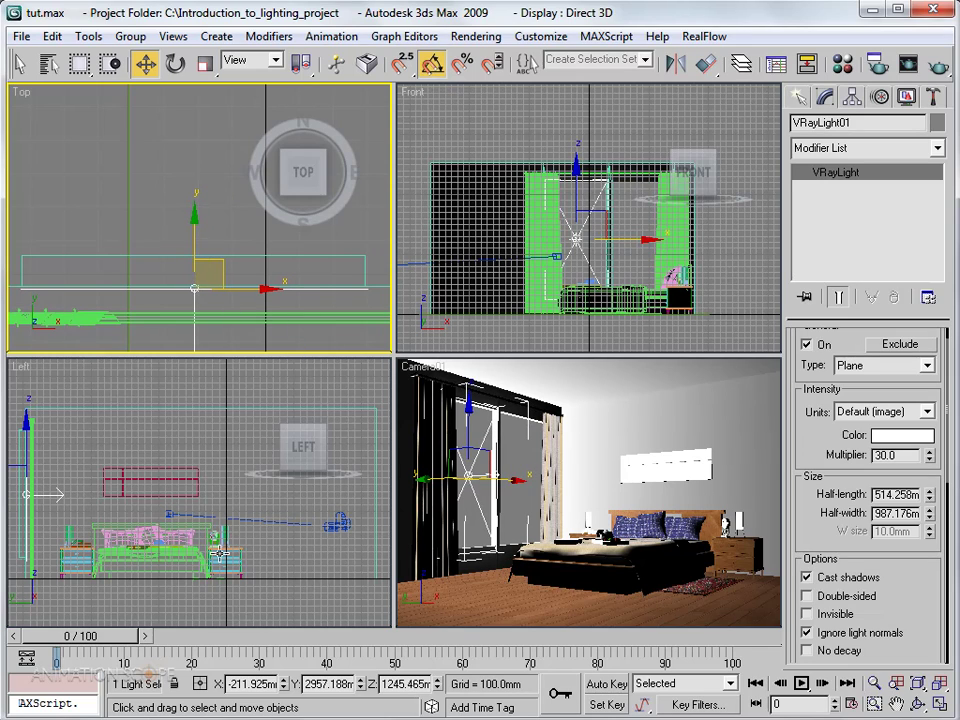
pyautogui.scroll(5, 246, 557)
pyautogui.moveTo(240, 540); pyautogui.dragTo(236, 493, button='middle')
pyautogui.scroll(-3, 225, 540)
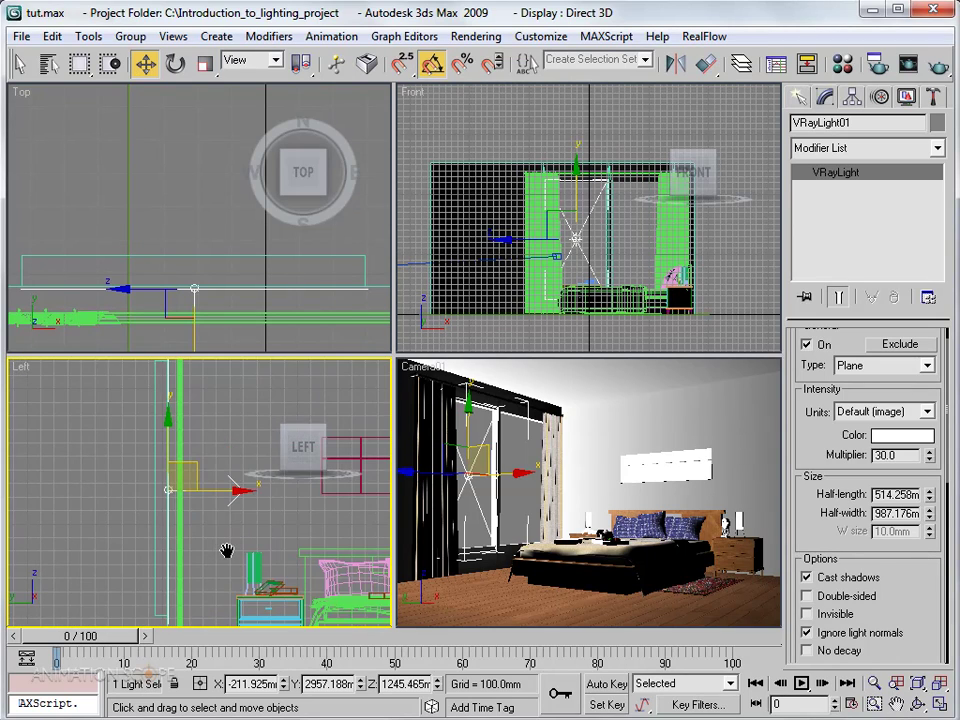
pyautogui.scroll(-1, 214, 510)
pyautogui.scroll(2, 199, 574)
pyautogui.moveTo(199, 574); pyautogui.dragTo(191, 388, button='middle')
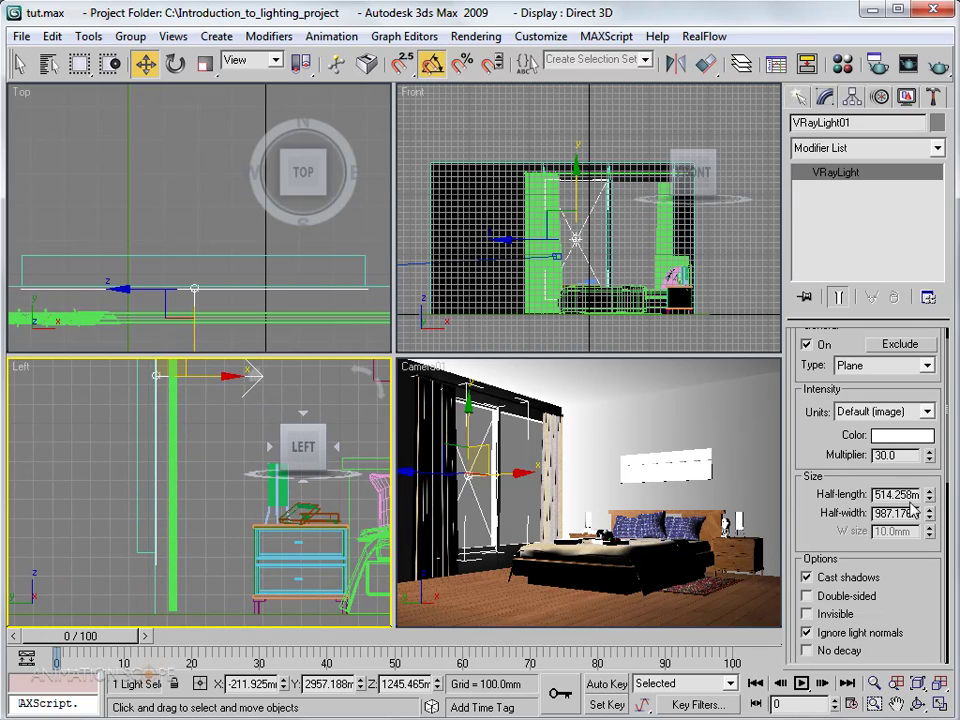
# Set Half-width to 957.856 and raise the light slightly in the Left view.
pyautogui.moveTo(929, 517); pyautogui.dragTo(929, 547)
pyautogui.moveTo(227, 424); pyautogui.dragTo(216, 538, button='middle')
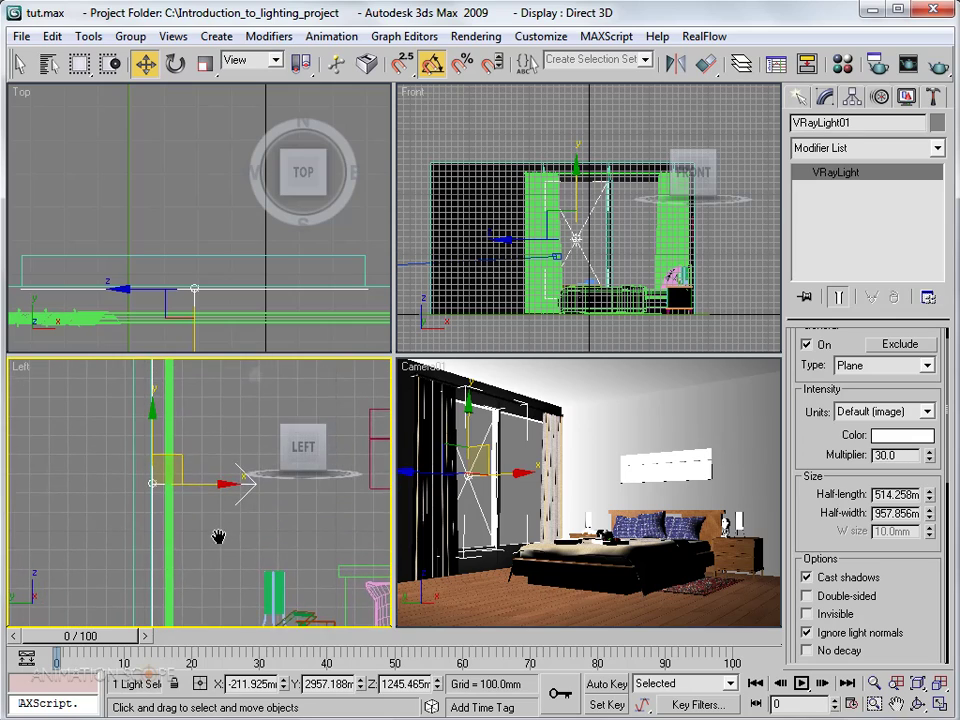
pyautogui.moveTo(204, 429); pyautogui.dragTo(193, 521, button='middle')
pyautogui.scroll(2, 196, 457)
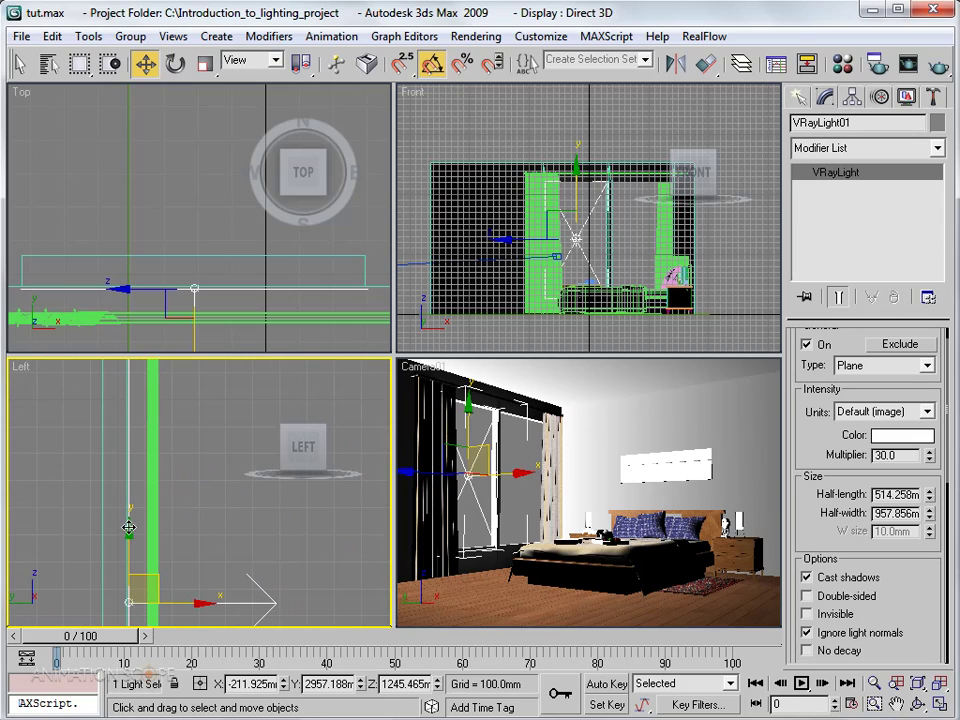
pyautogui.moveTo(131, 529); pyautogui.dragTo(147, 511)
pyautogui.moveTo(146, 508); pyautogui.dragTo(83, 413, button='middle')
# Shift-drag an instanced copy, VRayLight02, over the second window pane.
pyautogui.moveTo(207, 302)
pyautogui.mouseDown(button='middle')
pyautogui.moveTo(150, 253)
pyautogui.moveTo(176, 251)
pyautogui.moveTo(168, 260)
pyautogui.moveTo(191, 289)
pyautogui.mouseUp(button='middle')
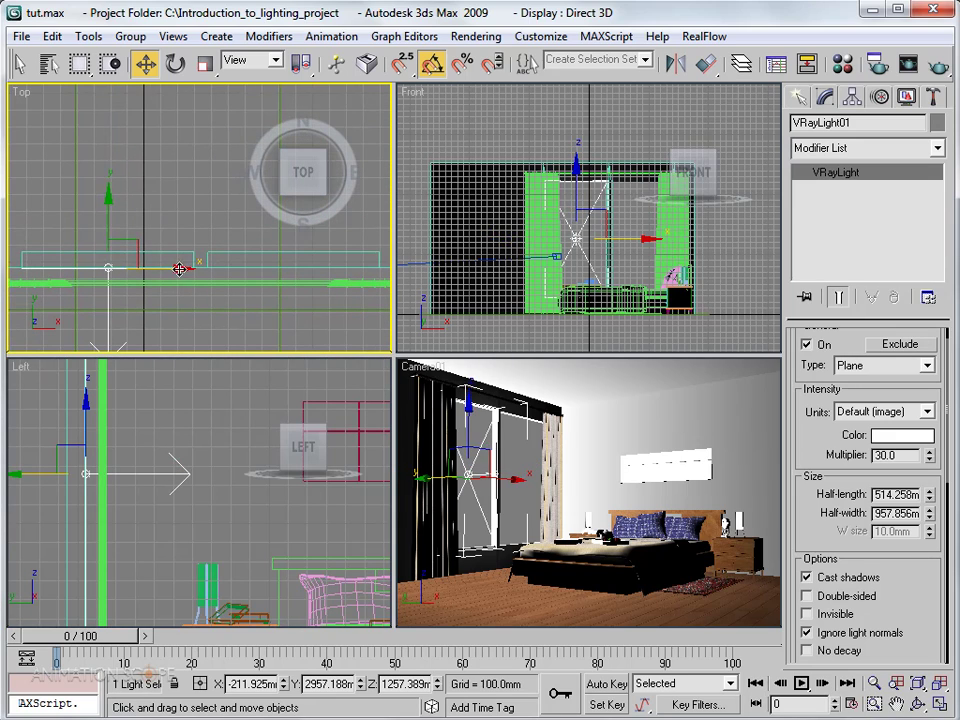
pyautogui.keyDown('shift'); pyautogui.moveTo(178, 270); pyautogui.dragTo(364, 280); pyautogui.keyUp('shift')
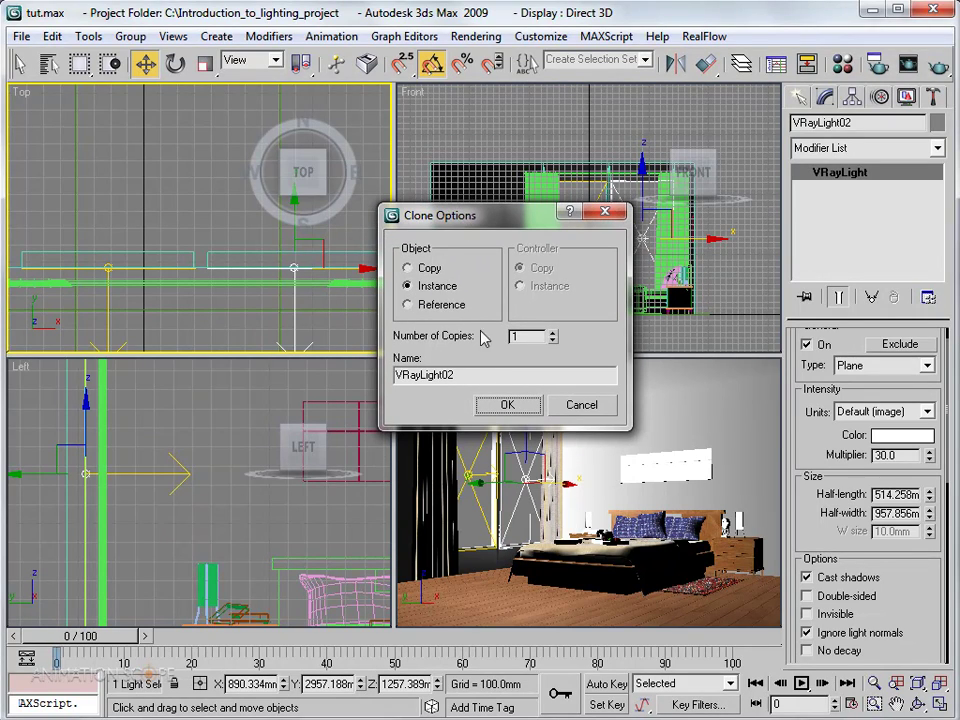
pyautogui.click(504, 406)
pyautogui.scroll(3, 161, 283)
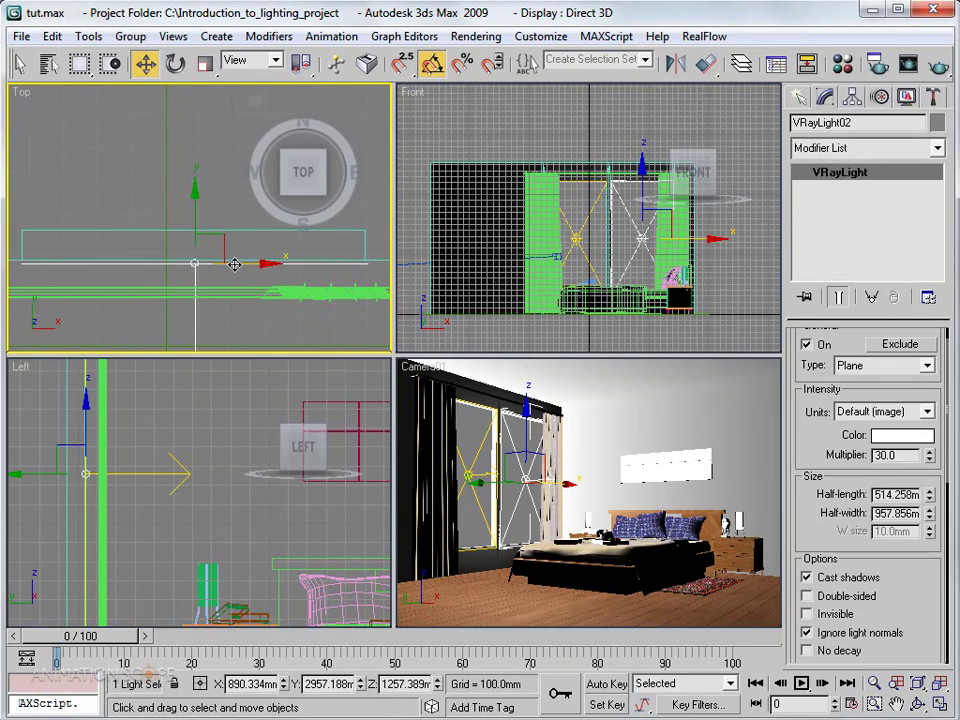
pyautogui.click(487, 369)
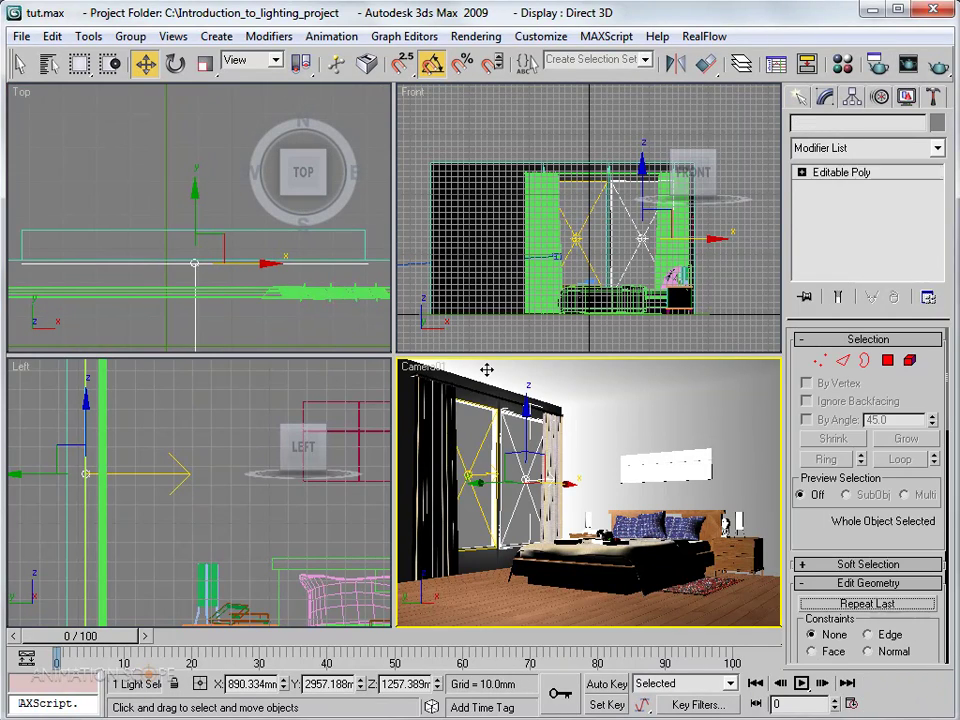
# Render the camera view lit by the window lights, then reopen Render Setup.
pyautogui.click(939, 65)
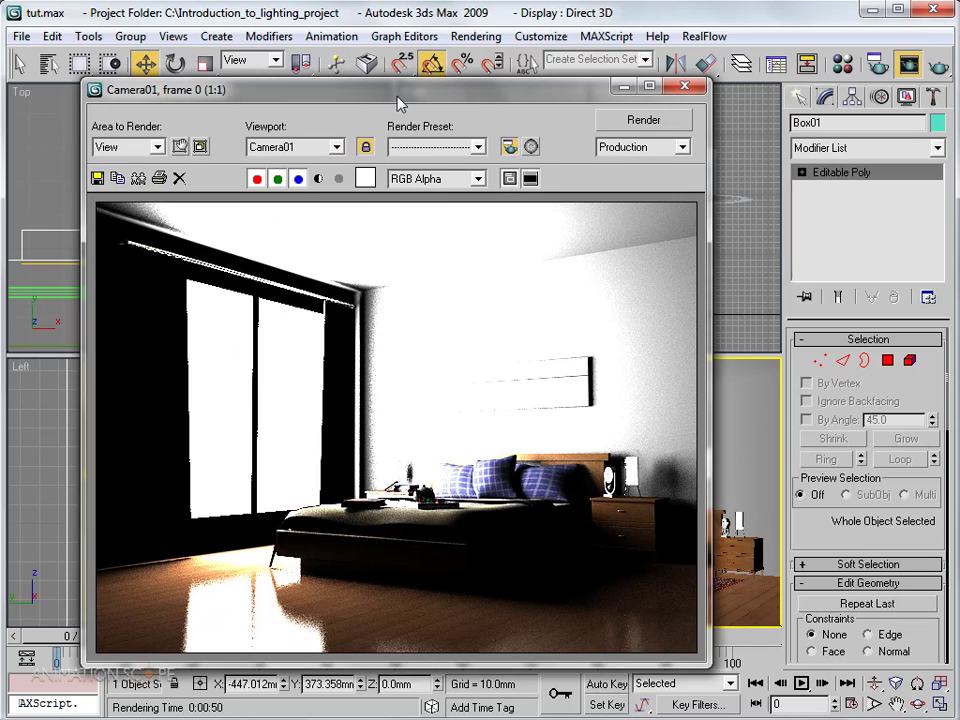
pyautogui.moveTo(298, 88); pyautogui.dragTo(306, 82)
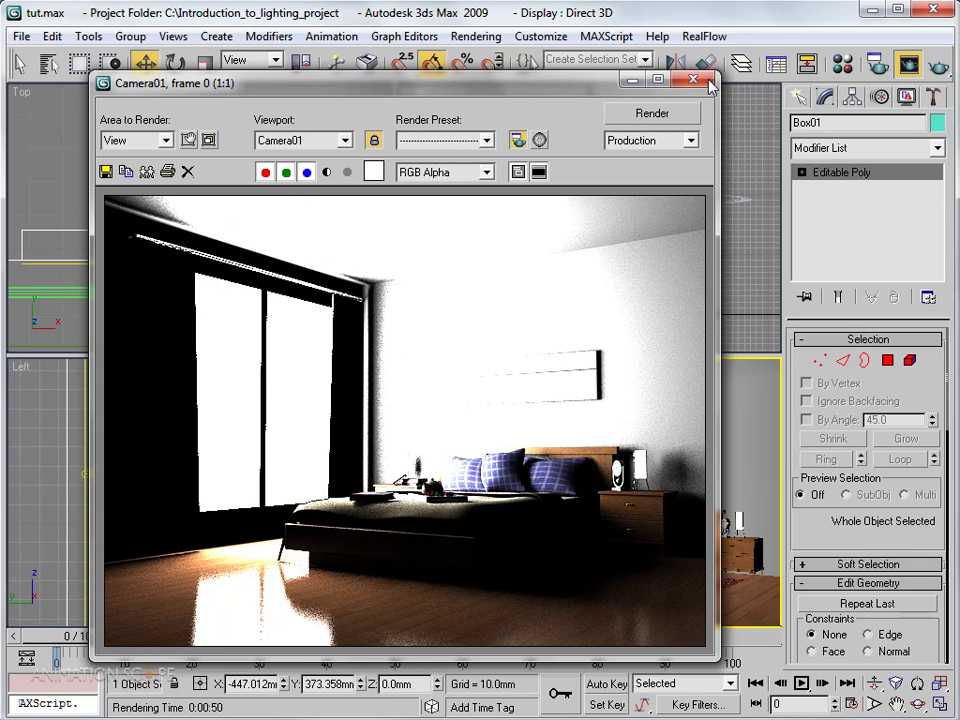
pyautogui.click(875, 64)
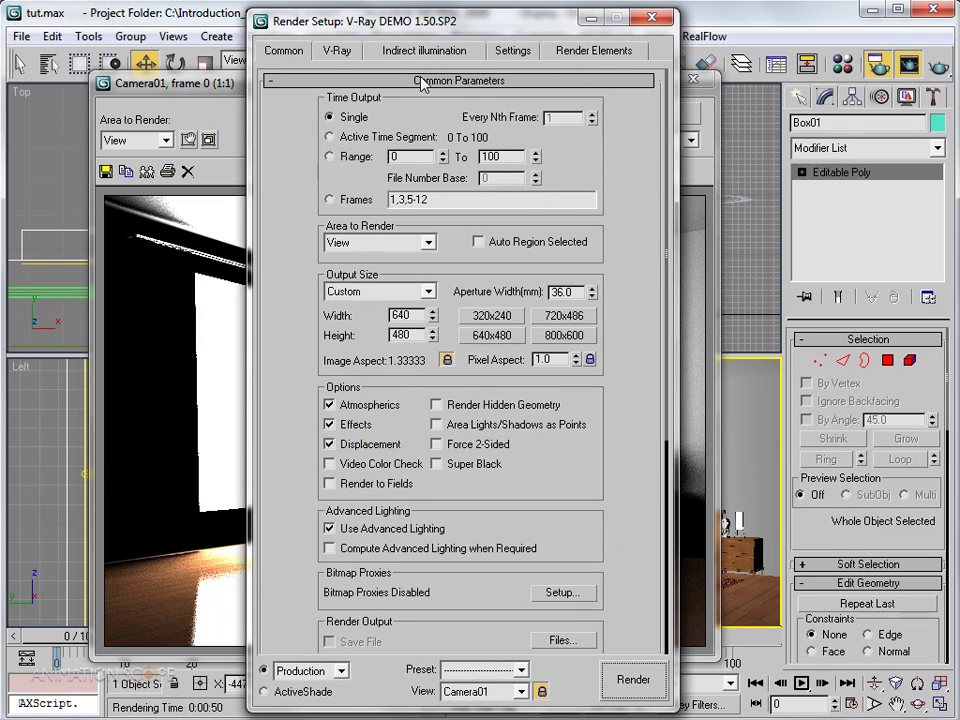
# Turn on GI under Indirect illumination, with Irradiance map primary and Light cache secondary bounces.
pyautogui.moveTo(295, 22); pyautogui.dragTo(414, 30)
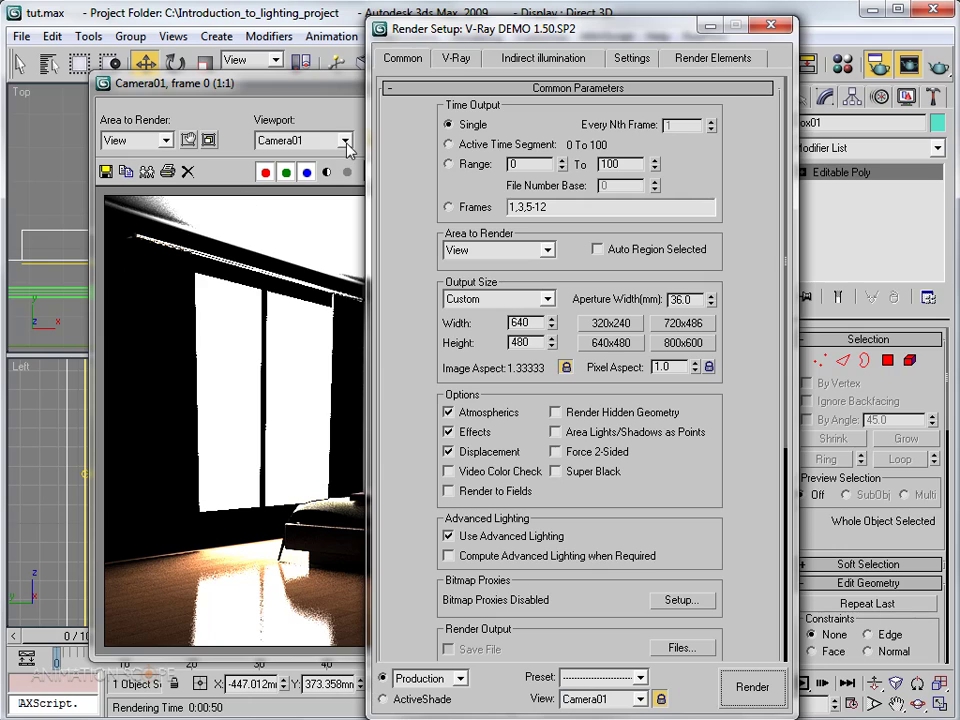
pyautogui.click(307, 86)
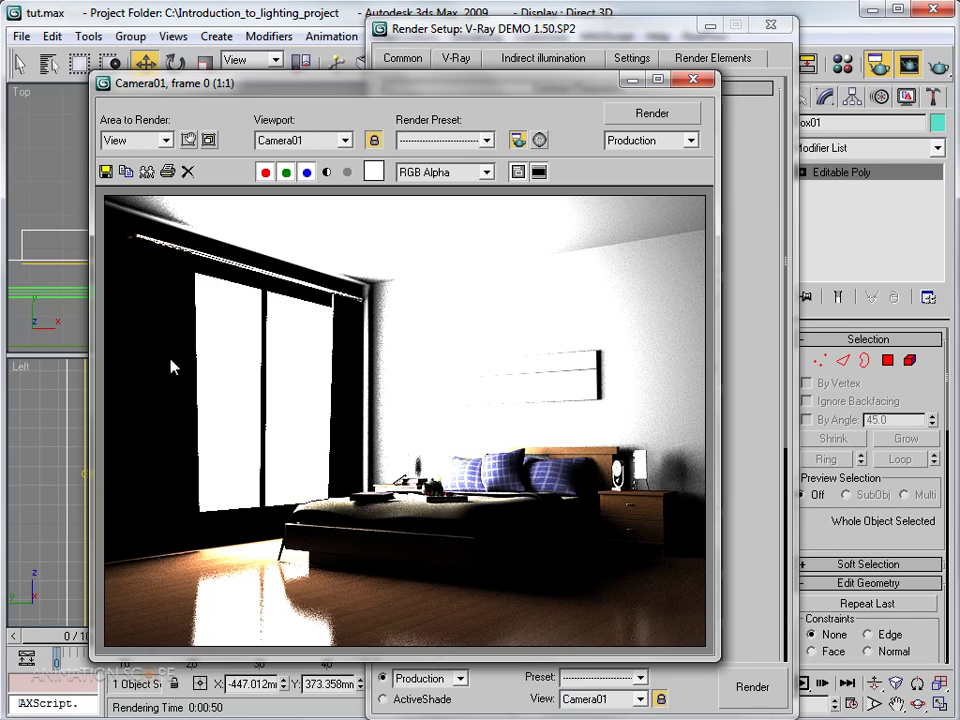
pyautogui.click(414, 26)
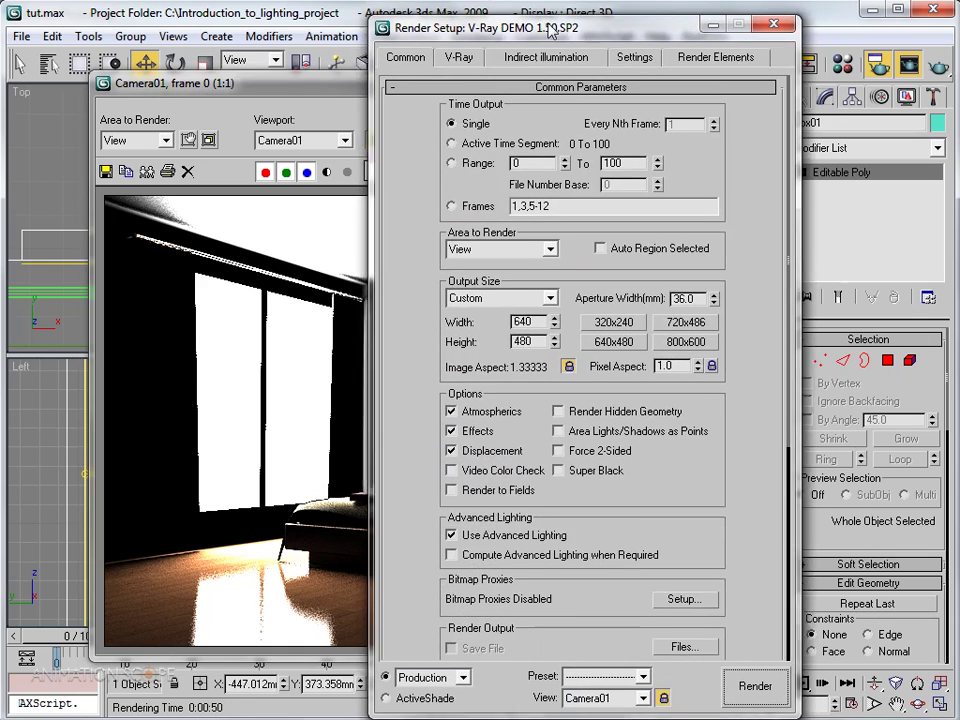
pyautogui.click(540, 60)
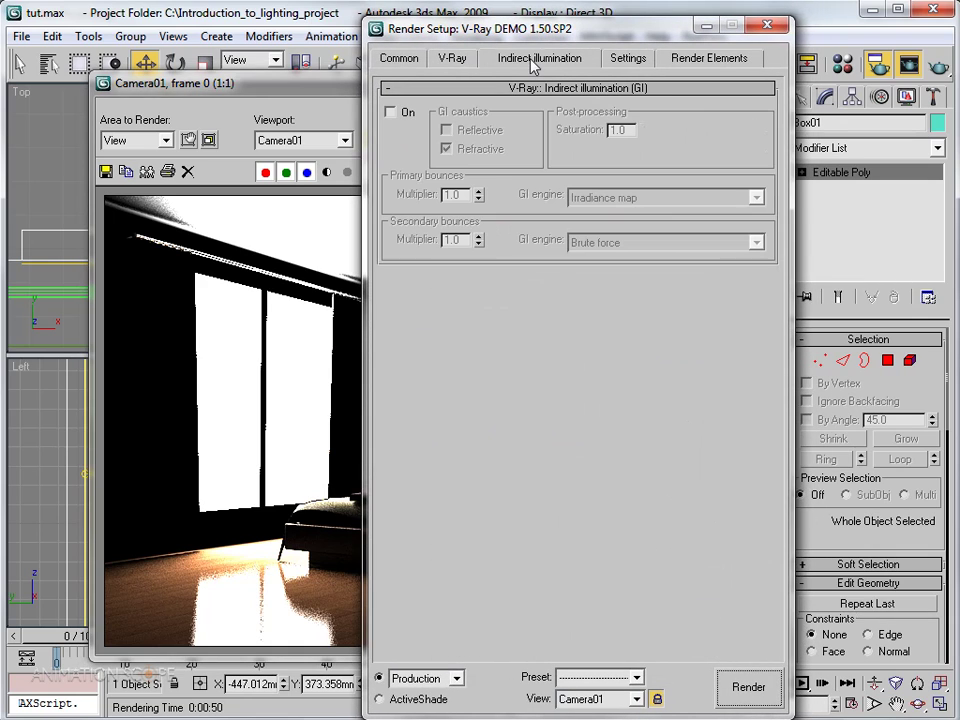
pyautogui.click(390, 112)
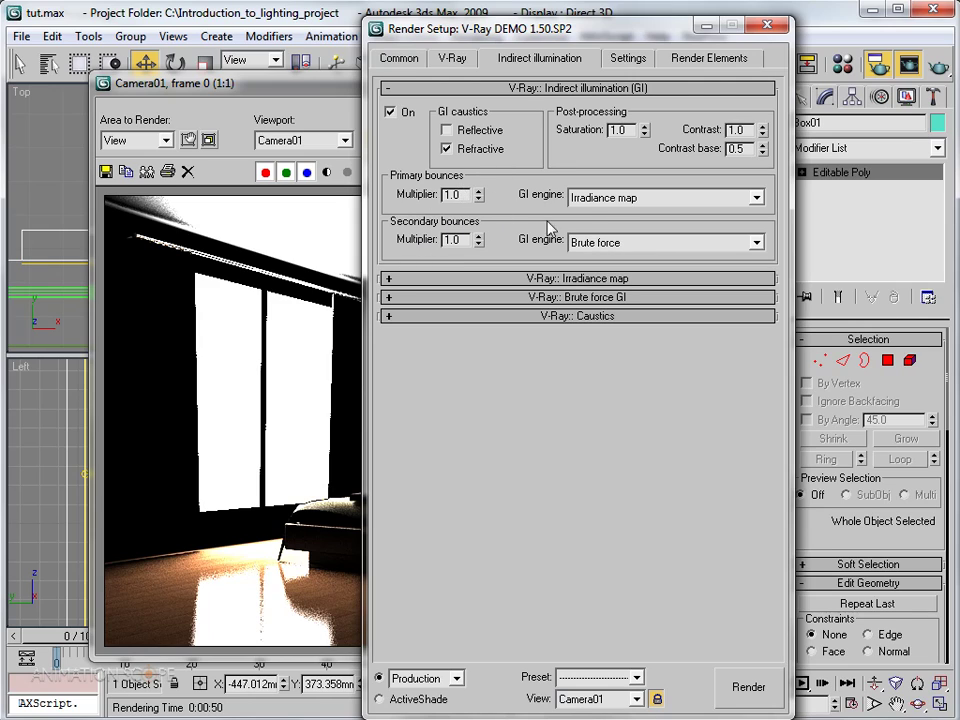
pyautogui.click(623, 200)
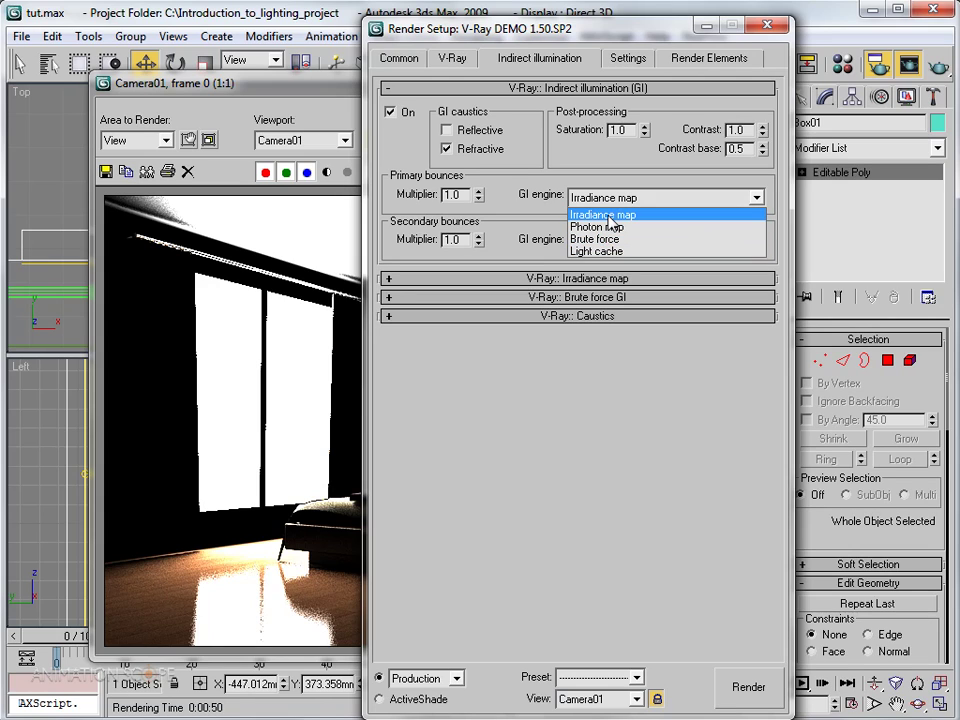
pyautogui.click(610, 219)
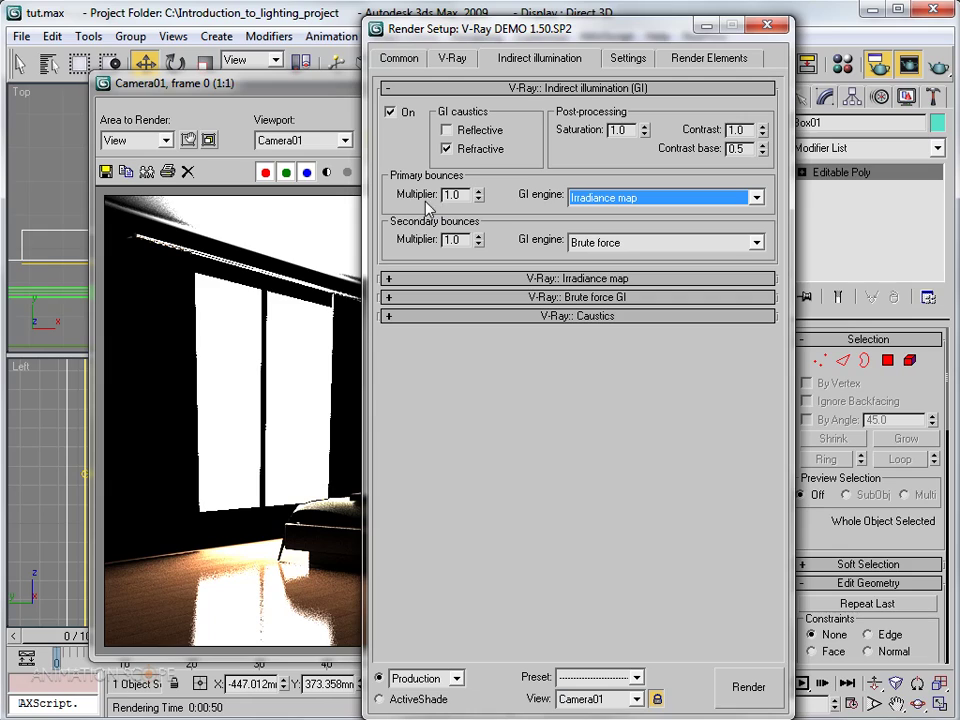
pyautogui.click(568, 243)
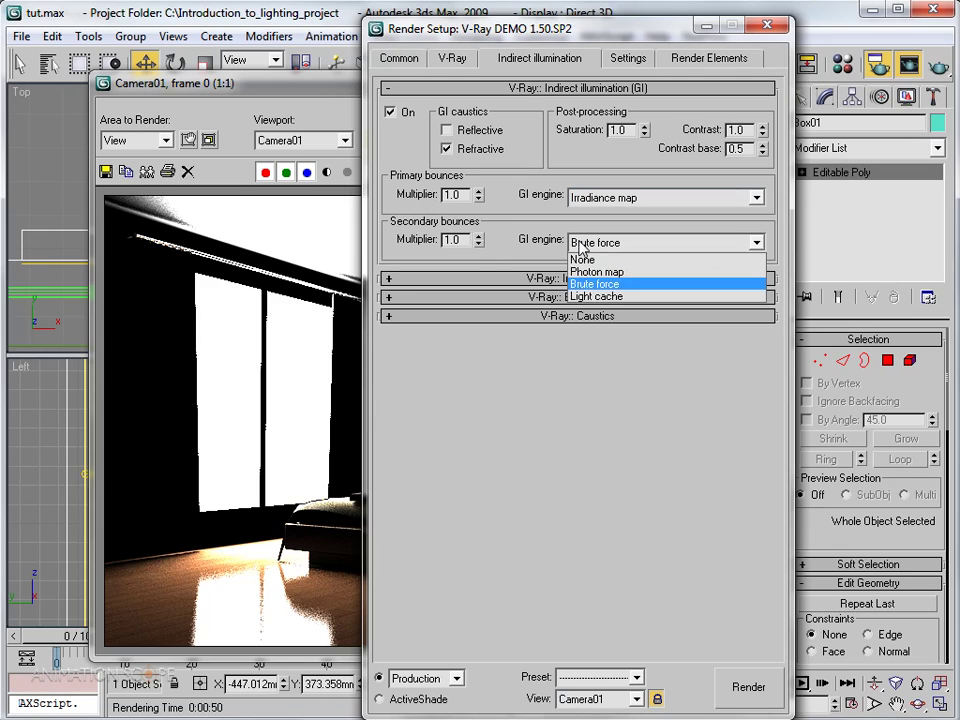
pyautogui.click(585, 296)
pyautogui.moveTo(454, 25); pyautogui.dragTo(344, 222)
pyautogui.moveTo(511, 236); pyautogui.dragTo(684, 134)
pyautogui.click(548, 104)
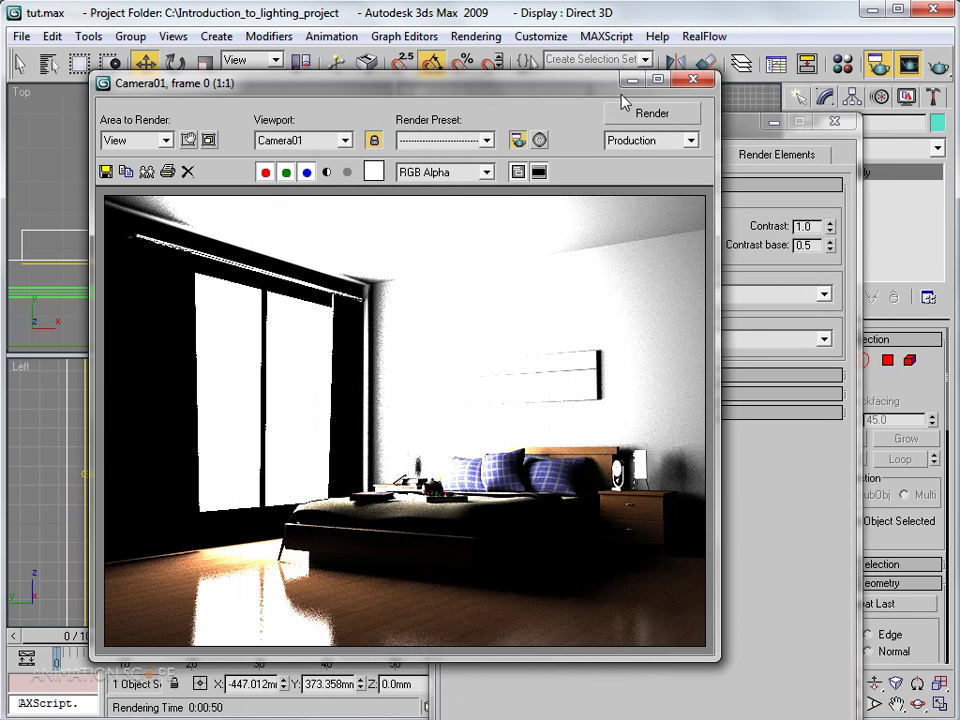
# Set VRayLight01's multiplier to 10 and clone it over the other window pane.
pyautogui.click(690, 80)
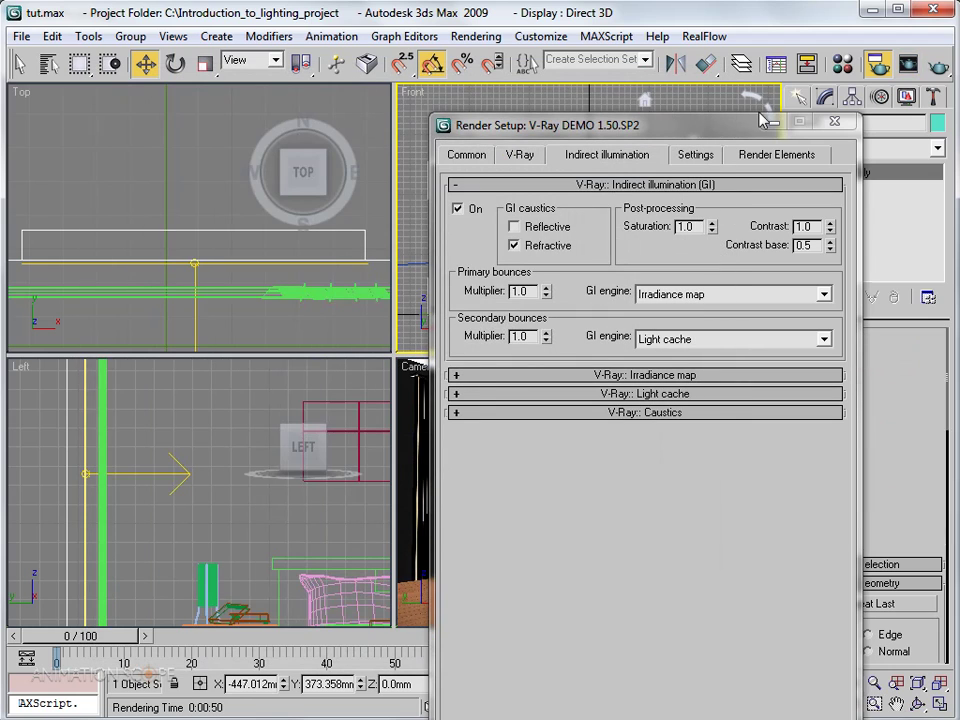
pyautogui.click(772, 121)
pyautogui.click(740, 150)
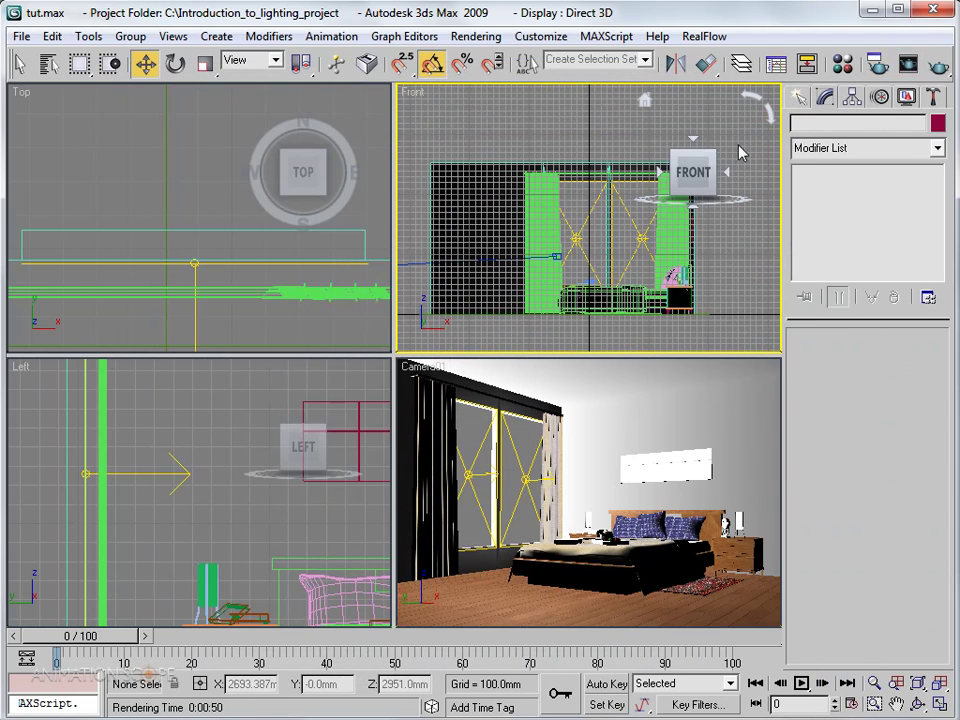
pyautogui.click(468, 474)
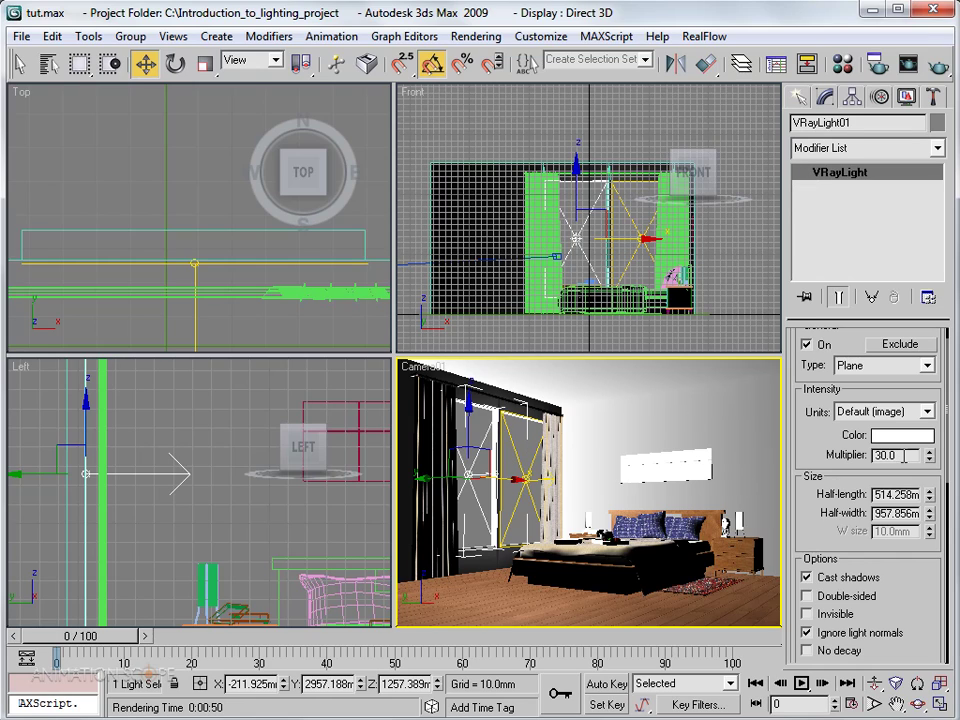
pyautogui.moveTo(904, 455); pyautogui.dragTo(876, 458)
pyautogui.write('10')
pyautogui.press('Return')
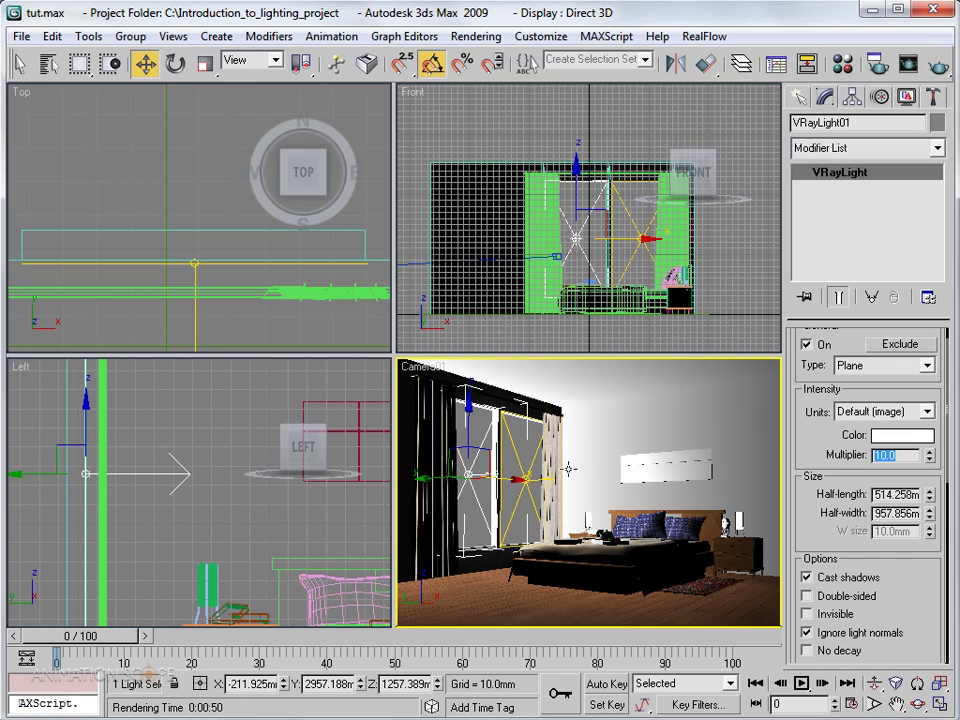
pyautogui.keyDown('shift'); pyautogui.moveTo(520, 465); pyautogui.dragTo(579, 463); pyautogui.keyUp('shift')
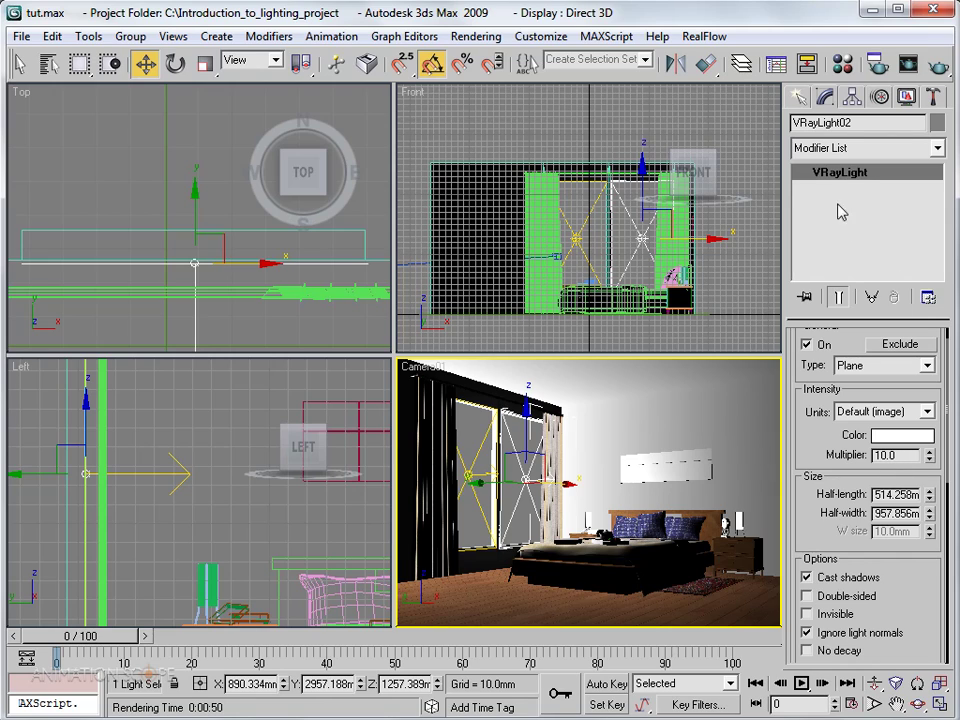
# Start a test render of the camera view, cancel it, and reopen the indirect illumination settings.
pyautogui.click(478, 449)
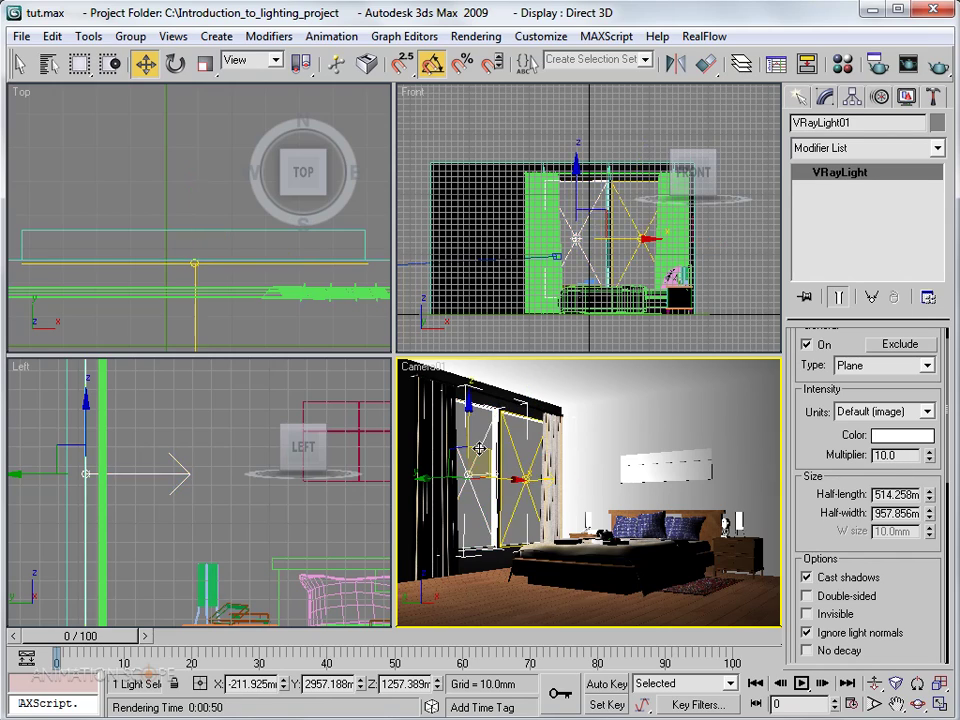
pyautogui.click(938, 66)
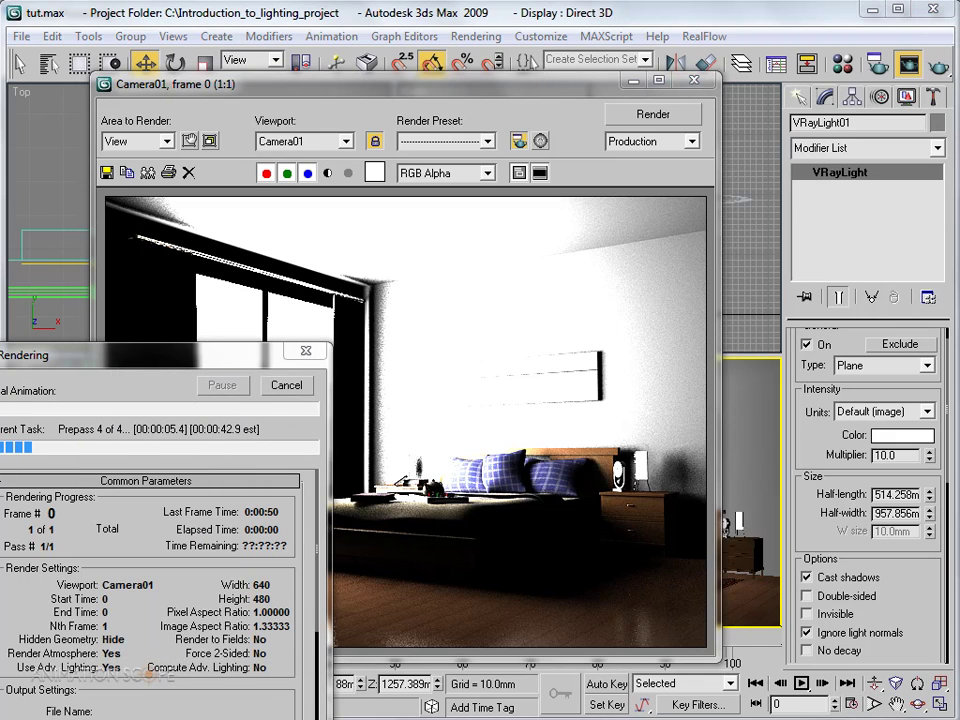
pyautogui.click(287, 385)
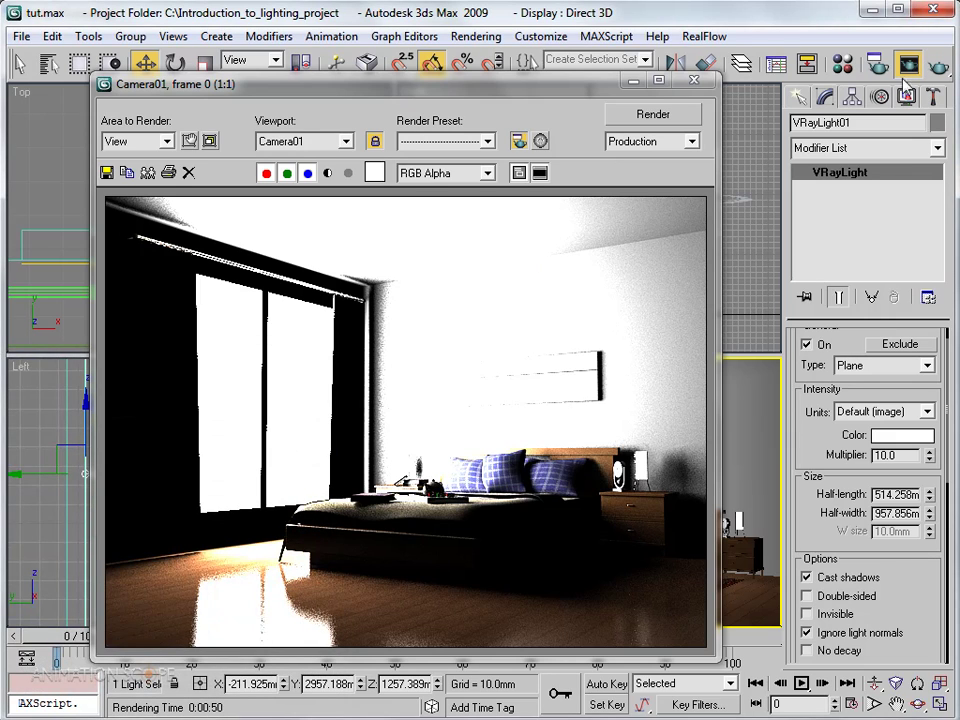
pyautogui.click(878, 66)
pyautogui.moveTo(463, 116); pyautogui.dragTo(395, 52)
pyautogui.click(535, 88)
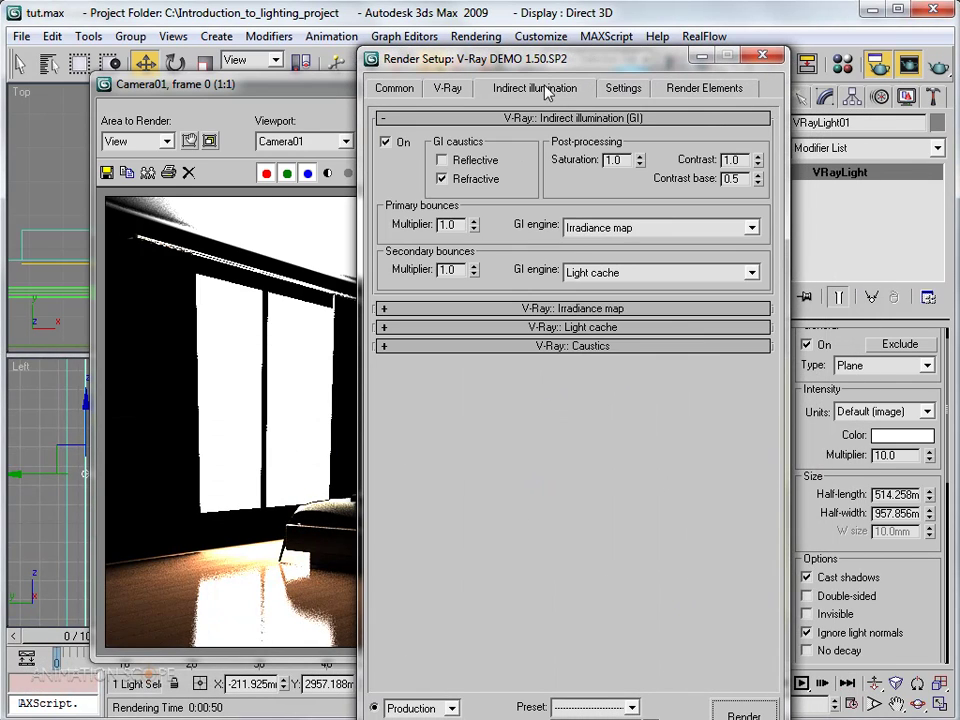
# Give the irradiance map the Low preset with HSph. subdivs 30, then render the camera view.
pyautogui.click(567, 309)
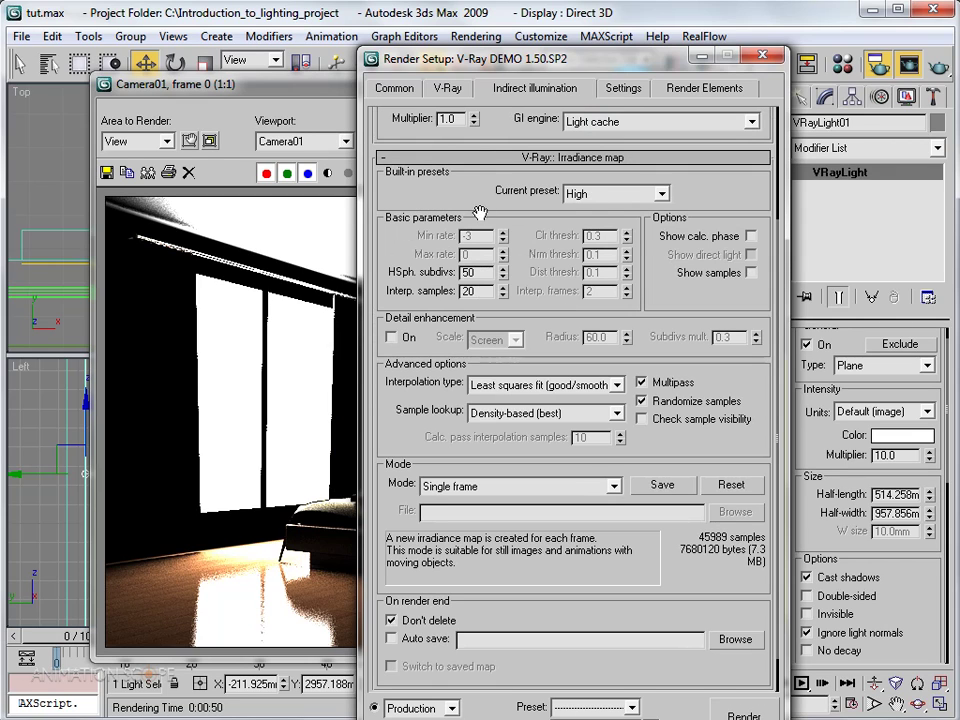
pyautogui.click(633, 194)
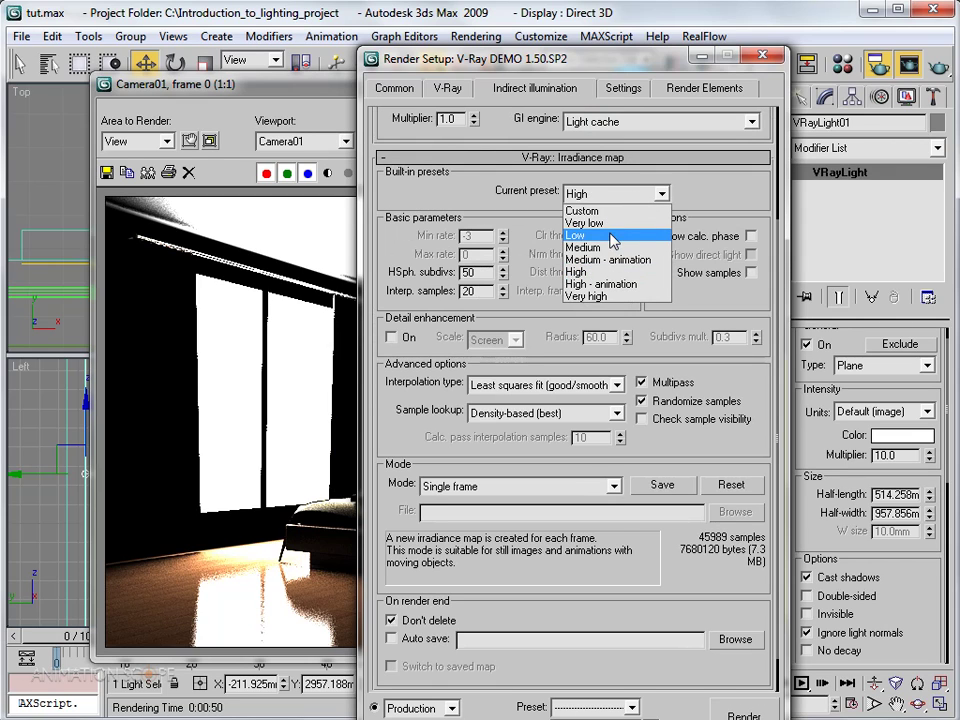
pyautogui.click(612, 240)
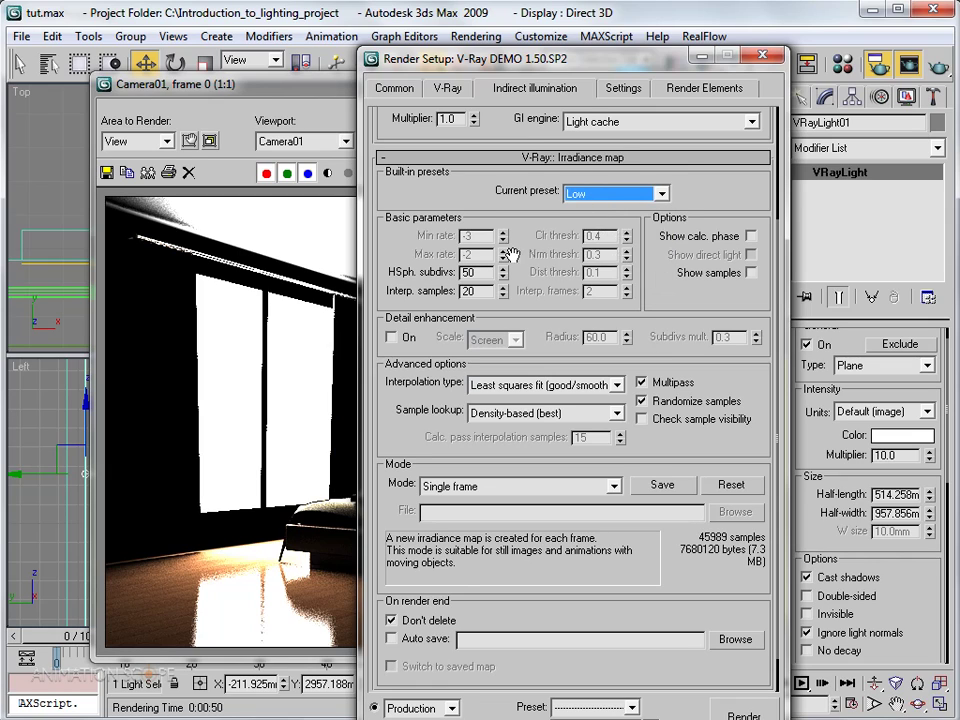
pyautogui.click(612, 196)
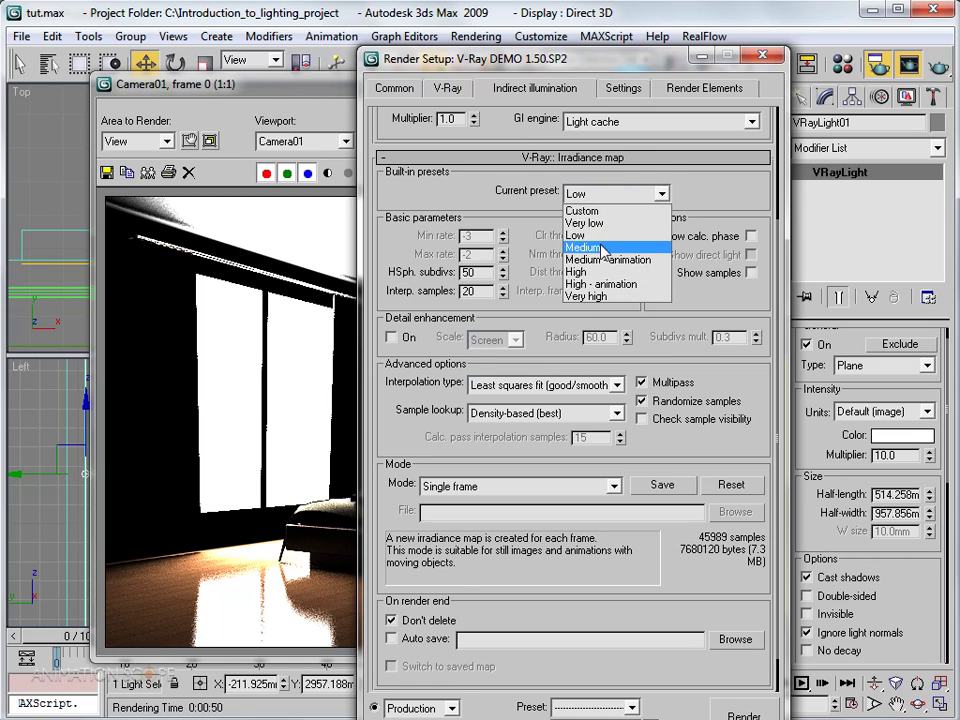
pyautogui.click(597, 237)
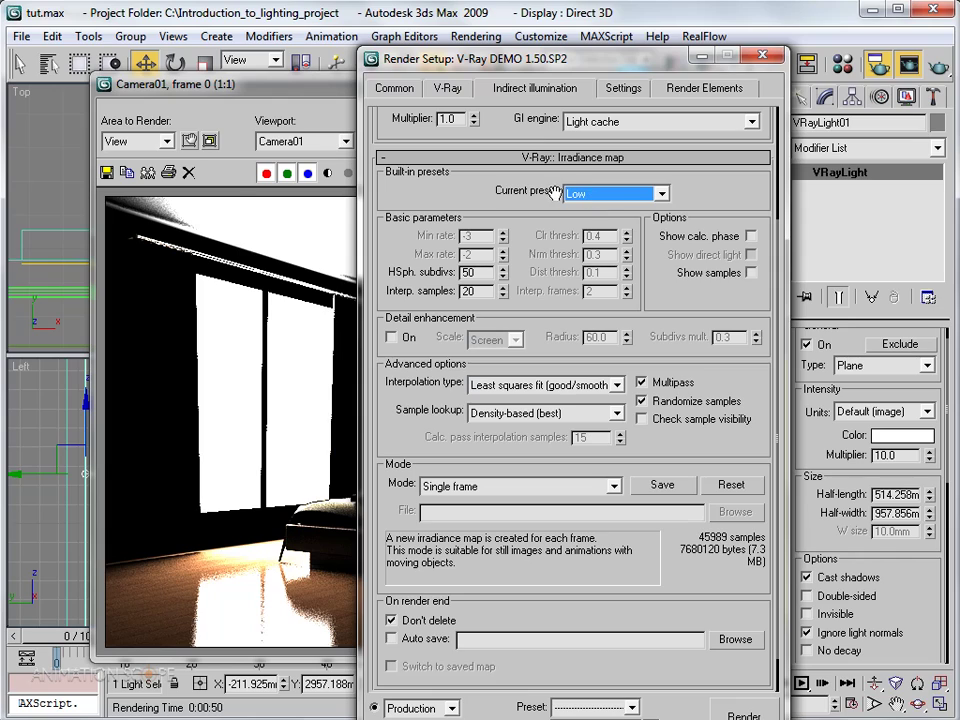
pyautogui.moveTo(482, 276); pyautogui.dragTo(461, 272)
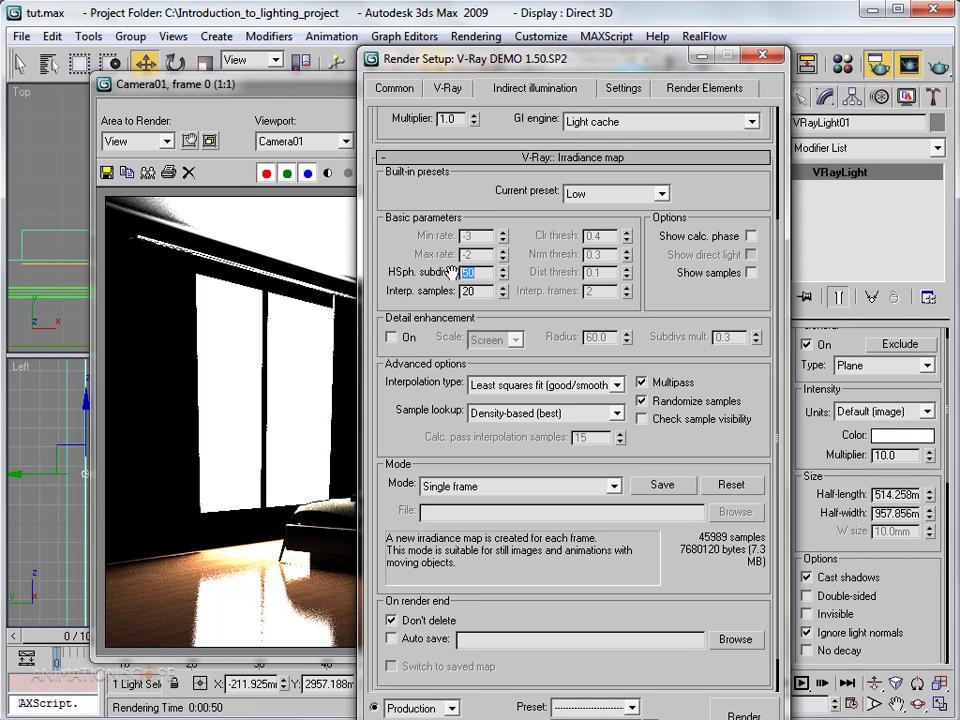
pyautogui.write('3')
pyautogui.press('Return')
pyautogui.hotkey('shift', 'q')
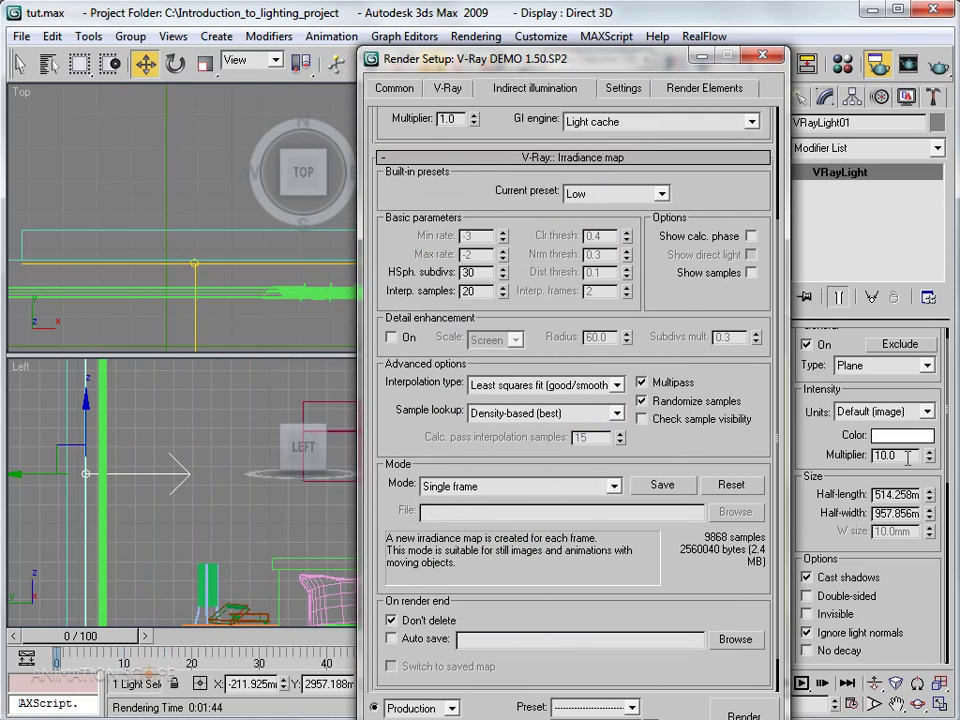
# Set the window light multiplier to 5 and V-Ray colour mapping Type to Exponential.
pyautogui.doubleClick(897, 455)
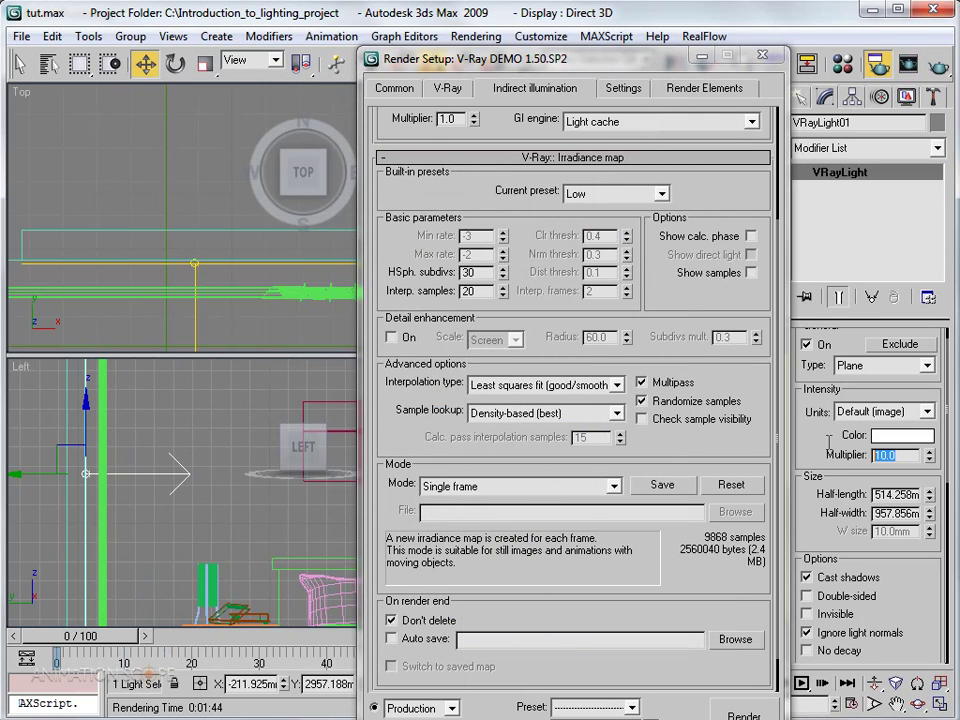
pyautogui.write('5')
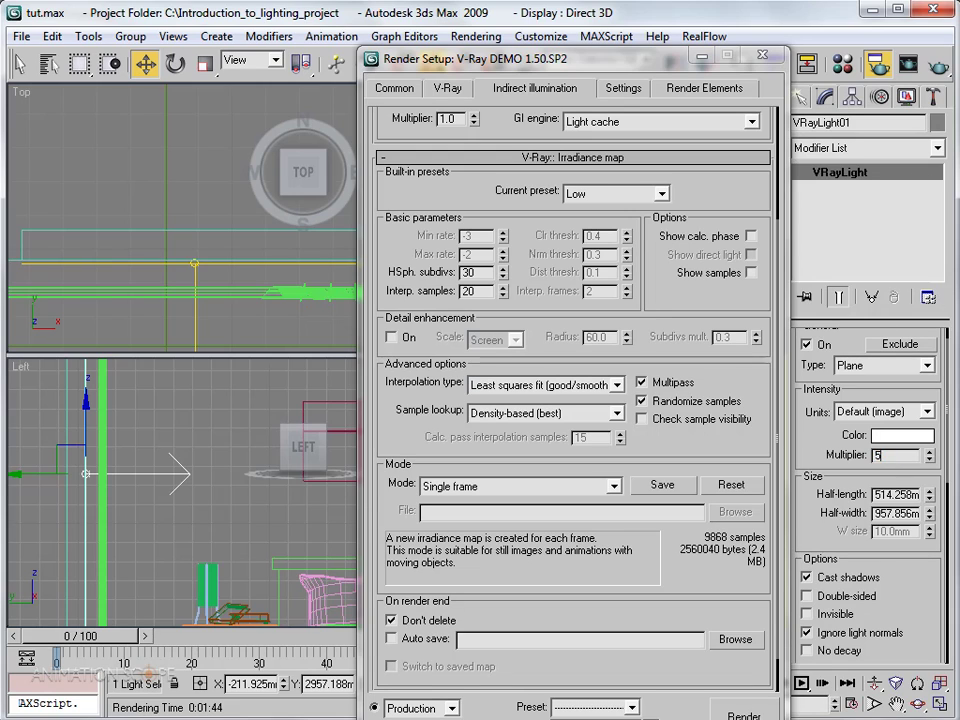
pyautogui.click(448, 88)
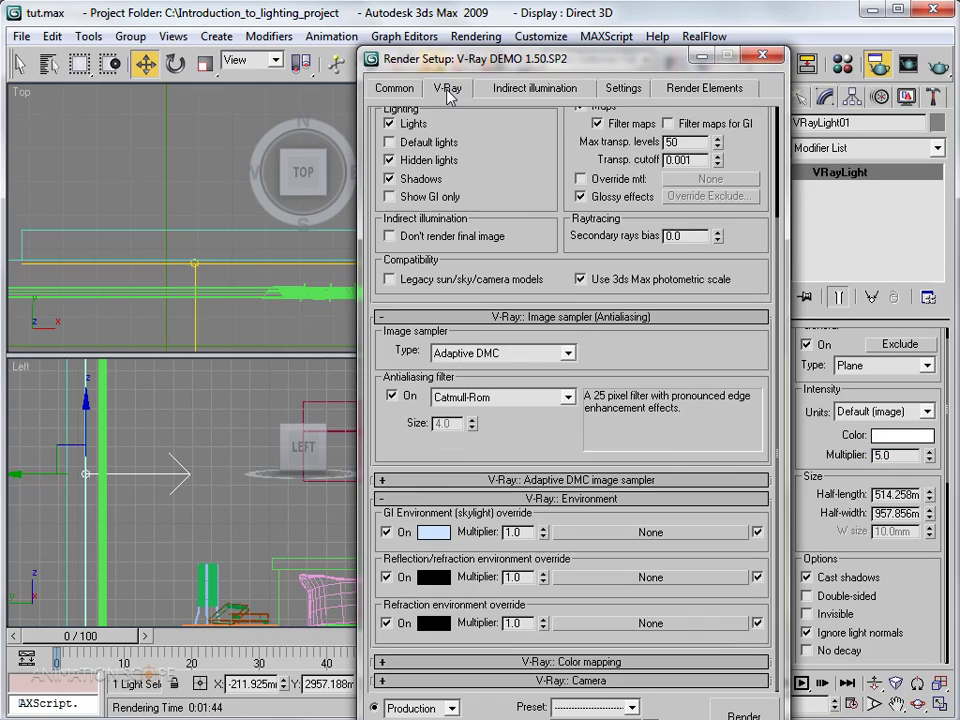
pyautogui.click(532, 663)
pyautogui.click(478, 611)
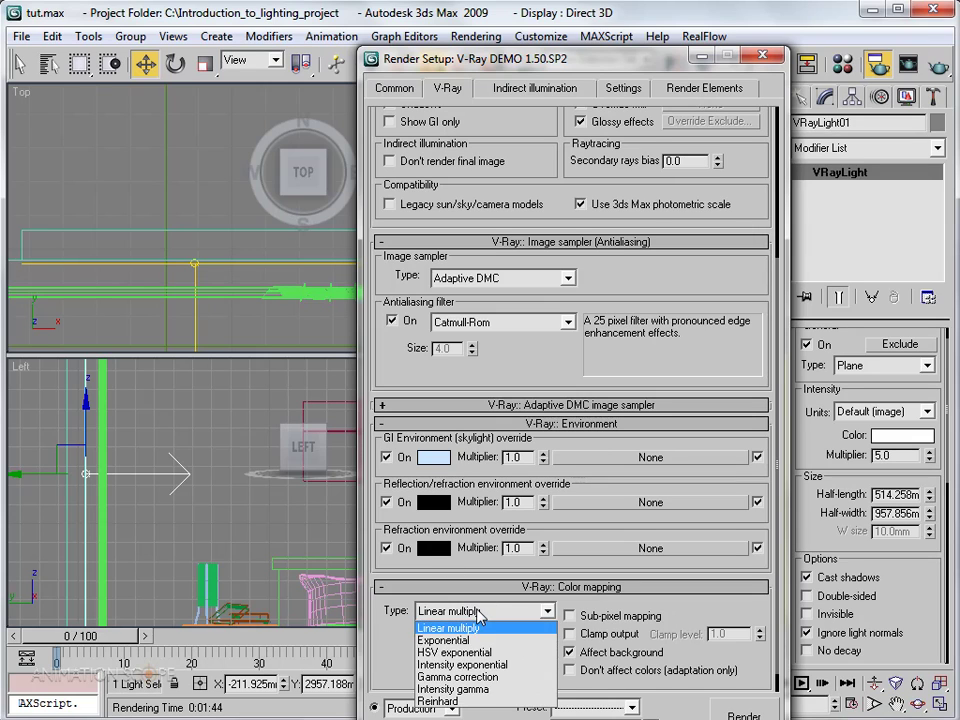
pyautogui.click(445, 640)
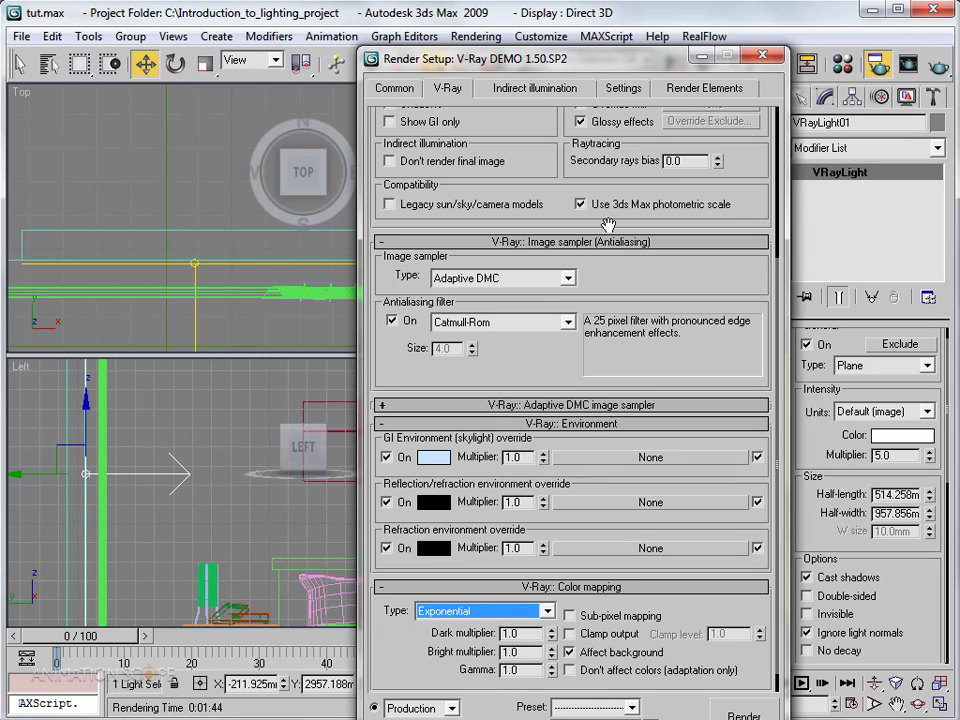
pyautogui.click(763, 54)
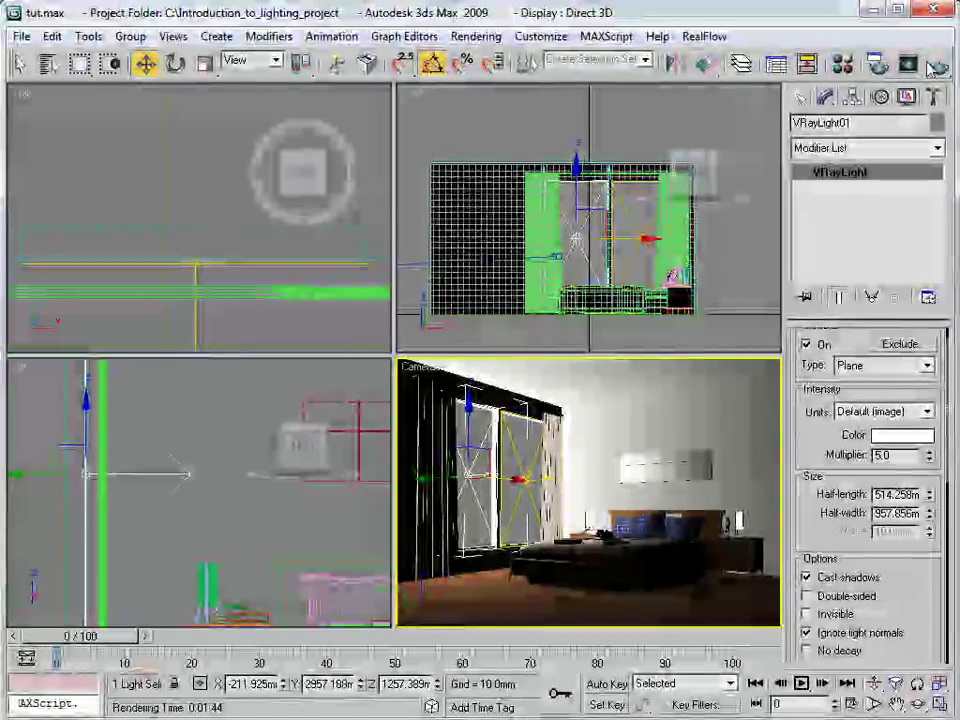
# Render Camera01 with the Exponential colour mapping applied.
pyautogui.click(936, 66)
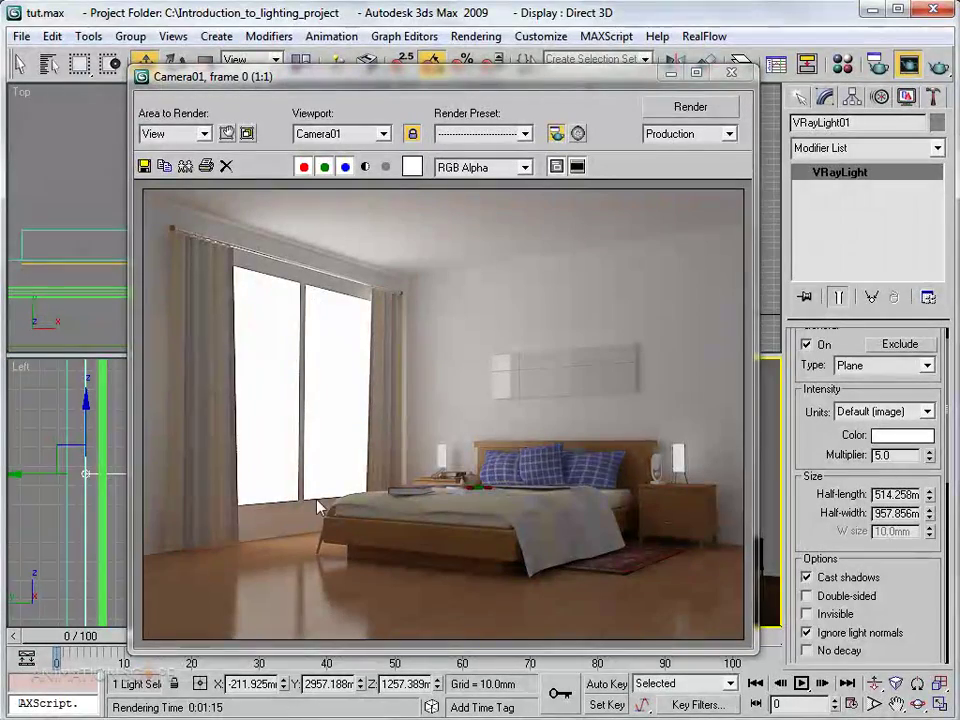
pyautogui.moveTo(224, 77); pyautogui.dragTo(204, 90)
# Set irradiance map HSph. subdivs to 40 and sample lookup to Overlapping.
pyautogui.click(868, 60)
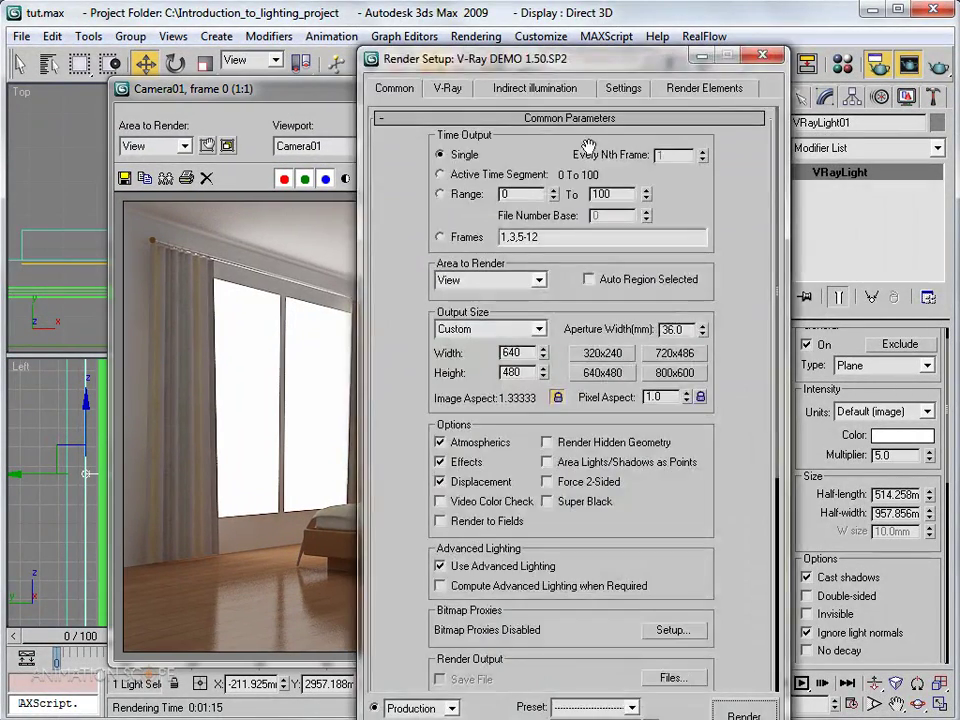
pyautogui.click(512, 89)
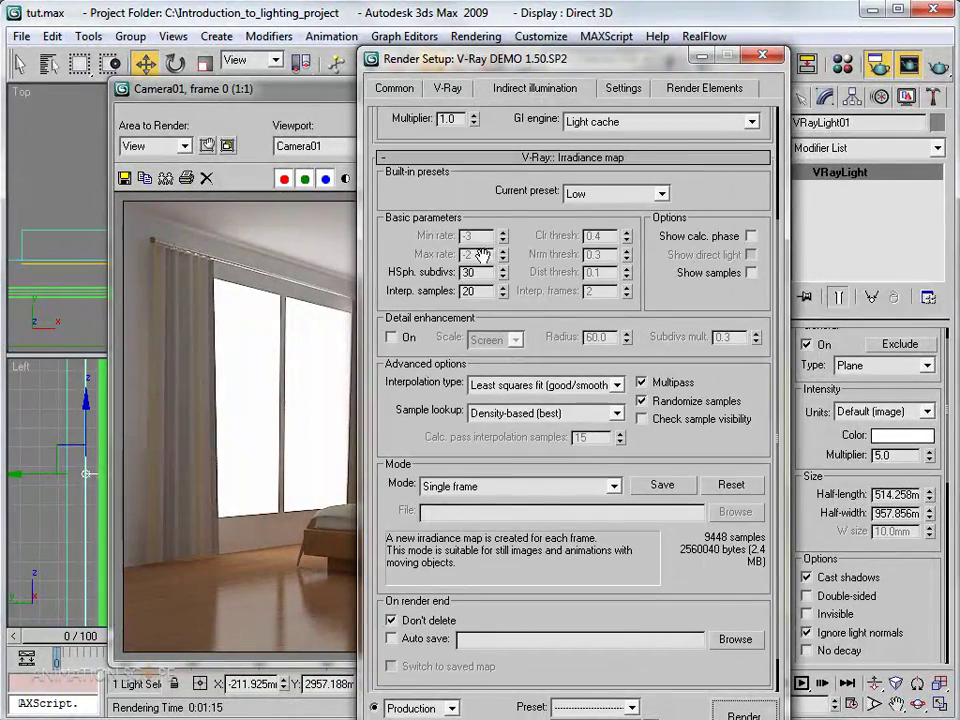
pyautogui.moveTo(488, 272); pyautogui.dragTo(428, 279)
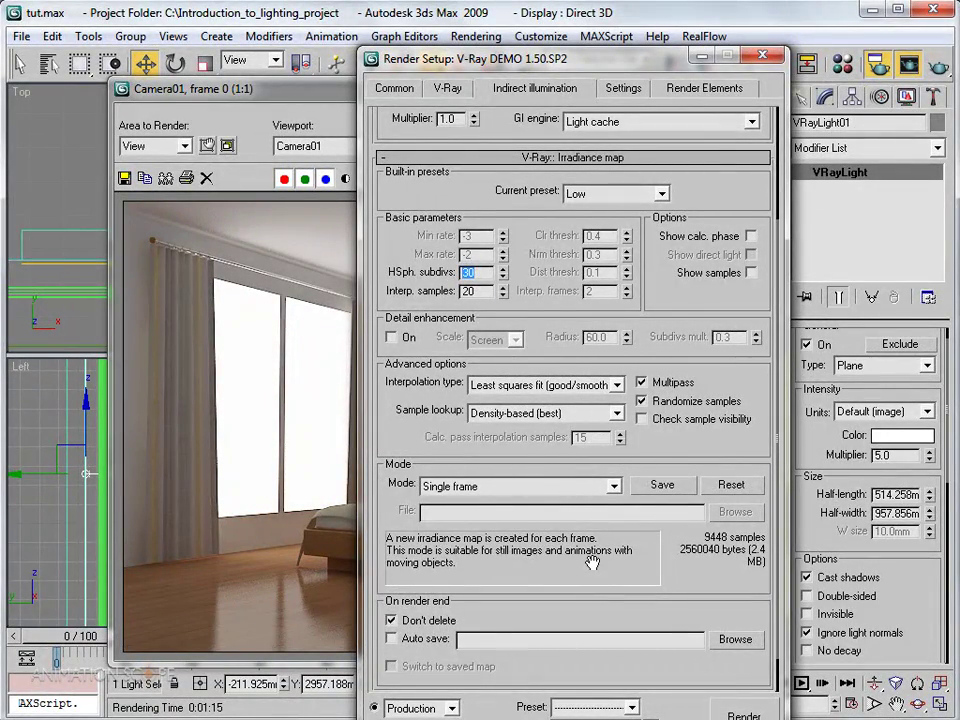
pyautogui.scroll(-2, 575, 552)
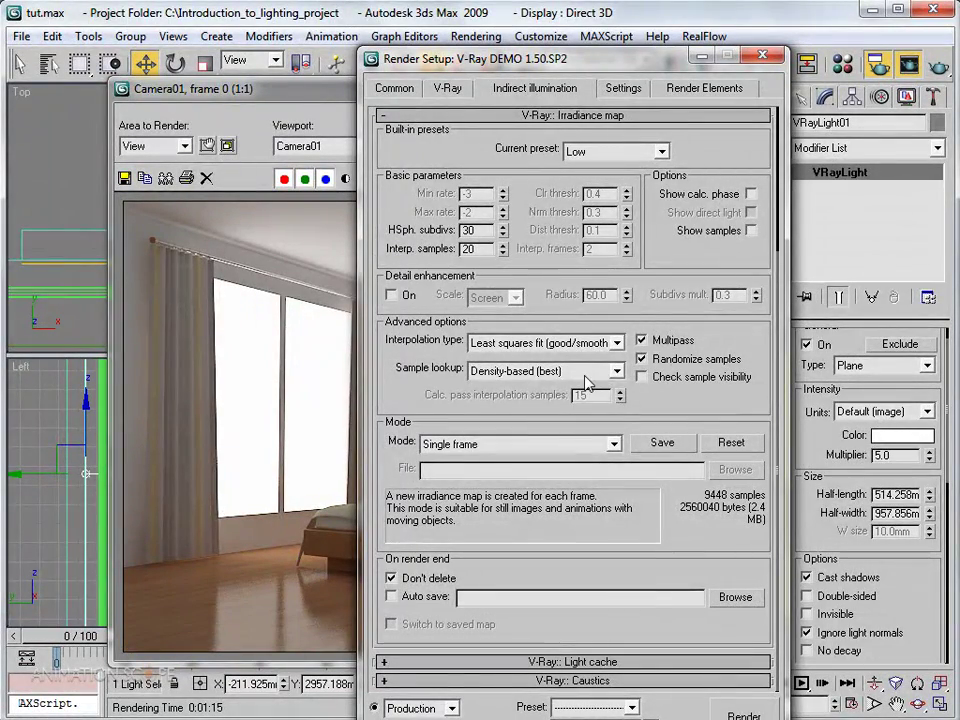
pyautogui.click(587, 372)
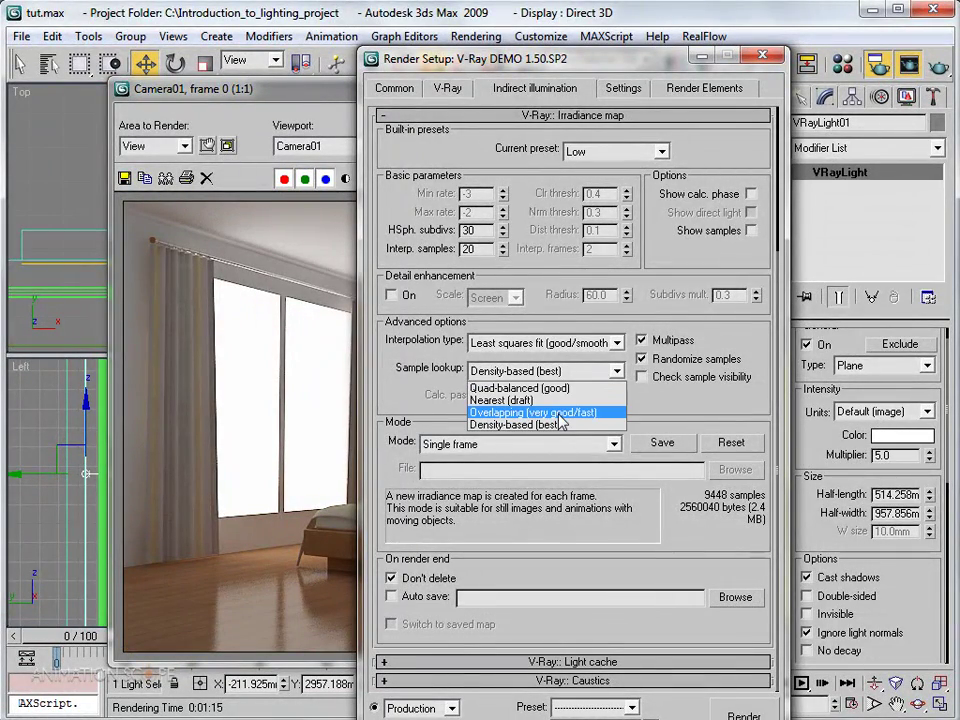
pyautogui.click(558, 413)
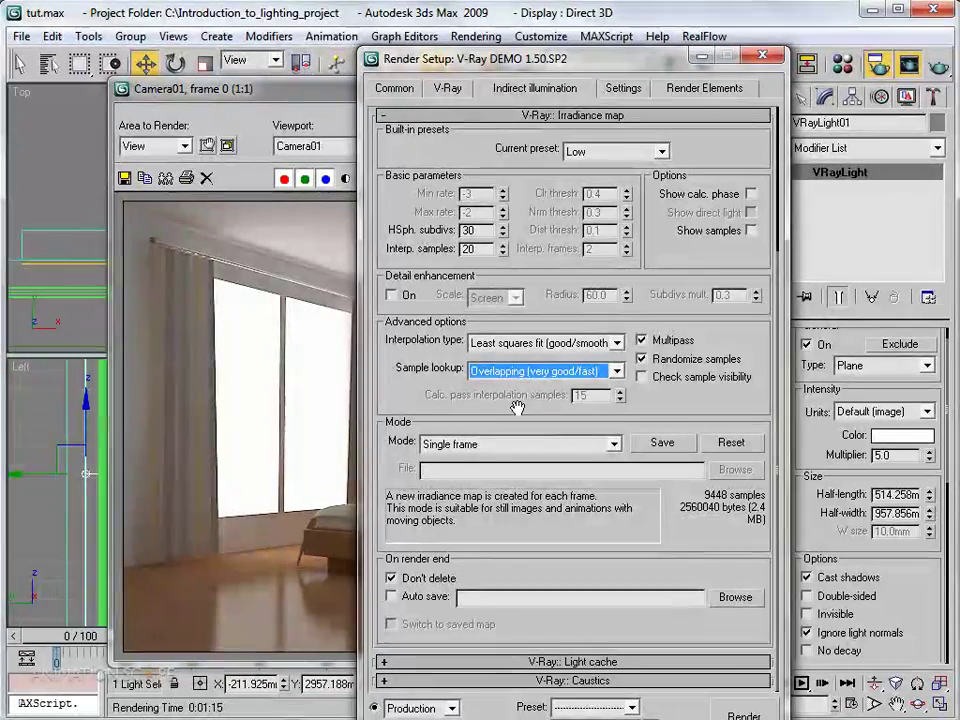
pyautogui.moveTo(443, 428); pyautogui.dragTo(437, 503)
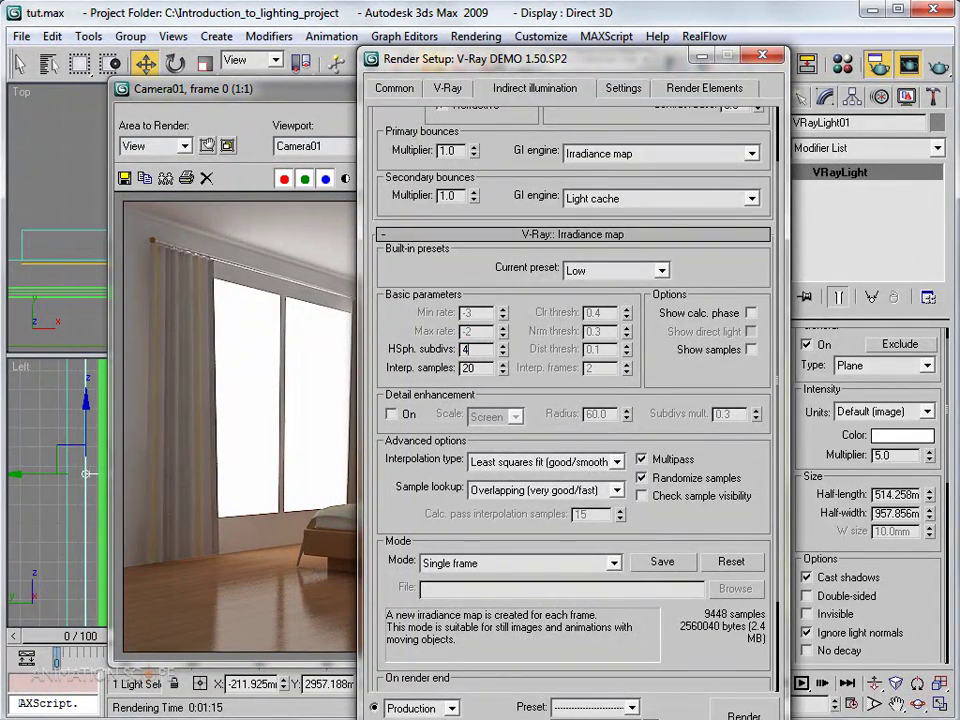
pyautogui.moveTo(537, 543); pyautogui.dragTo(525, 364)
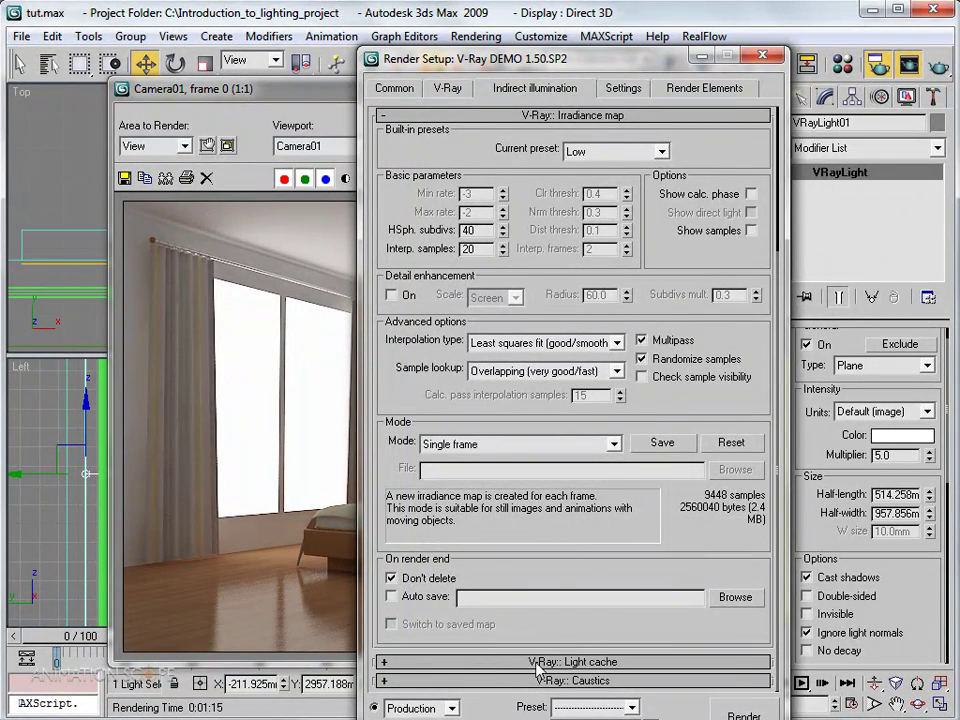
# Set Light cache subdivisions to 1200 and close Render Setup.
pyautogui.click(537, 663)
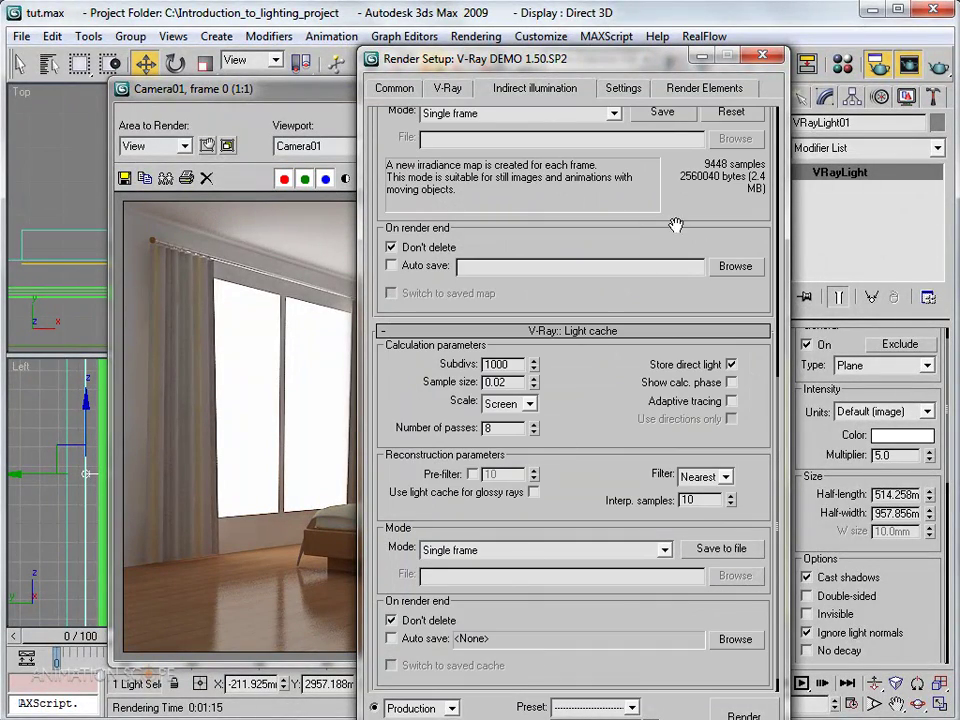
pyautogui.scroll(5, 665, 228)
pyautogui.moveTo(668, 196); pyautogui.dragTo(668, 440)
pyautogui.scroll(-8, 668, 440)
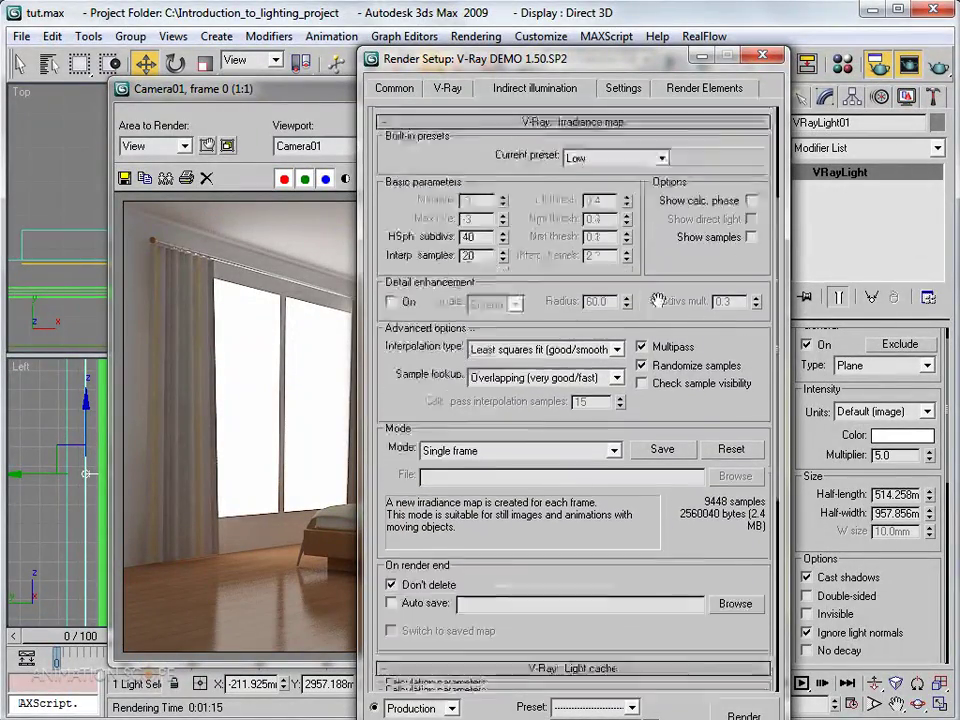
pyautogui.moveTo(553, 500); pyautogui.dragTo(575, 388)
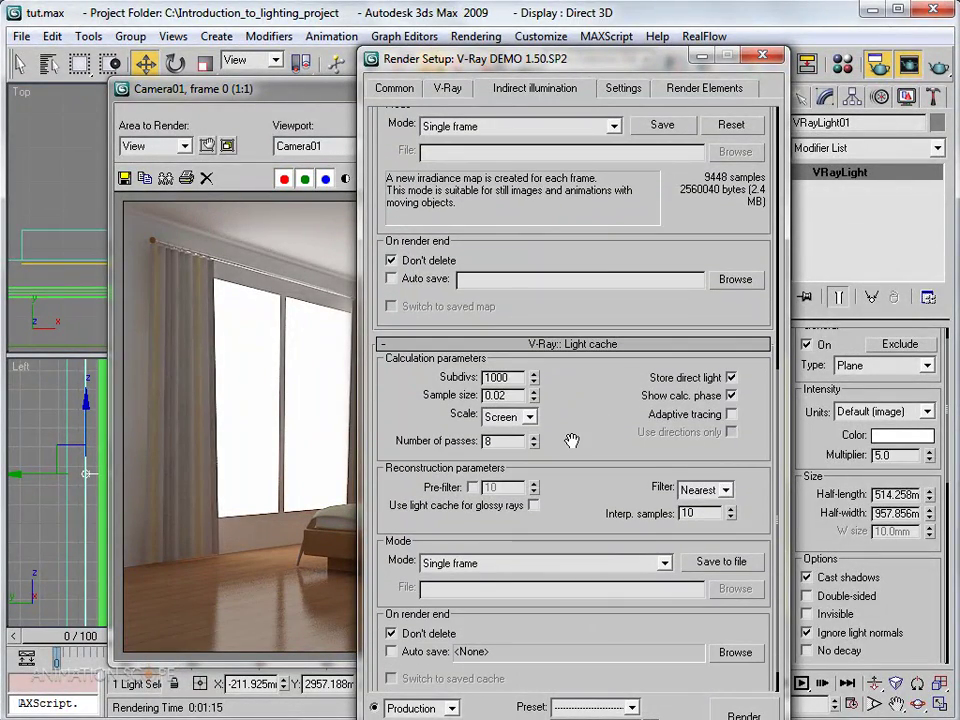
pyautogui.moveTo(572, 441); pyautogui.dragTo(576, 399)
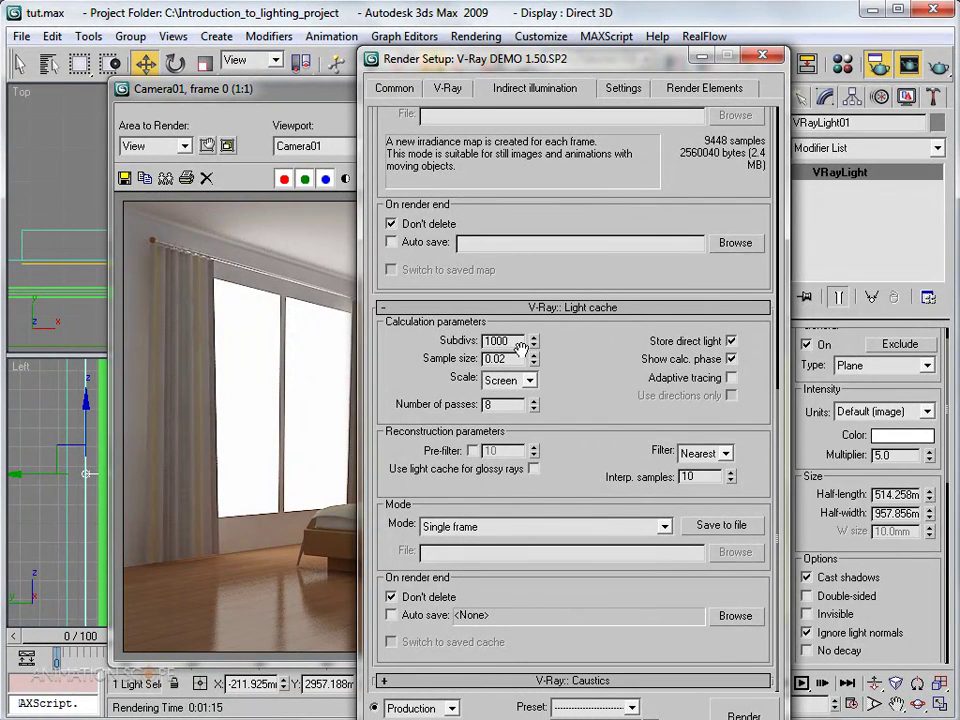
pyautogui.moveTo(509, 341); pyautogui.dragTo(469, 341)
pyautogui.write('1200')
pyautogui.press('Return')
pyautogui.scroll(3, 560, 602)
pyautogui.moveTo(568, 296); pyautogui.dragTo(561, 510)
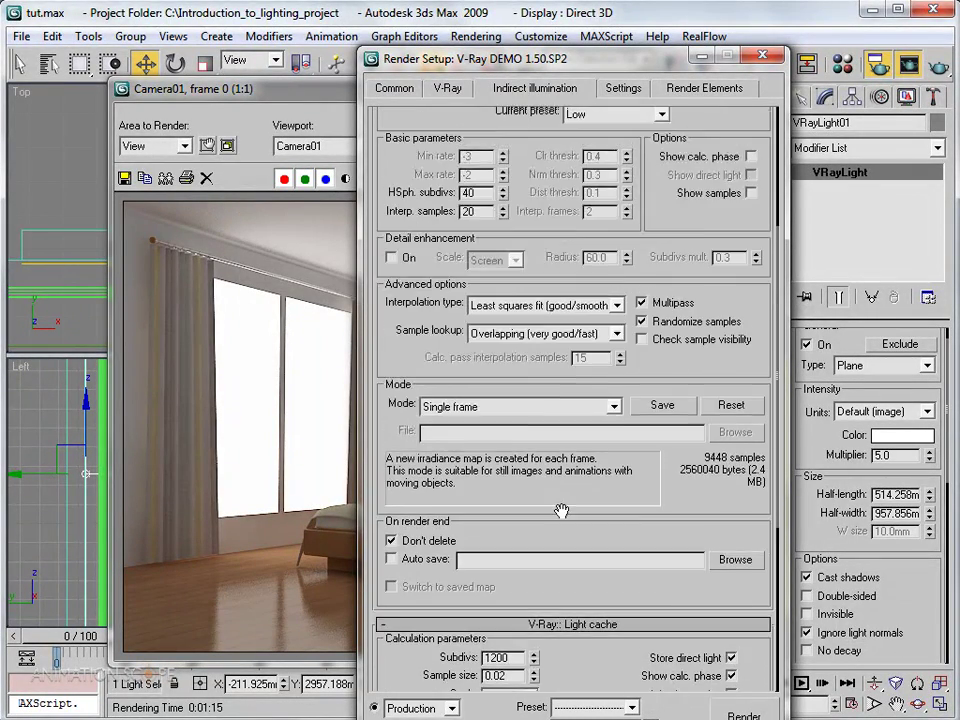
pyautogui.moveTo(645, 199); pyautogui.dragTo(655, 380)
pyautogui.scroll(1, 655, 380)
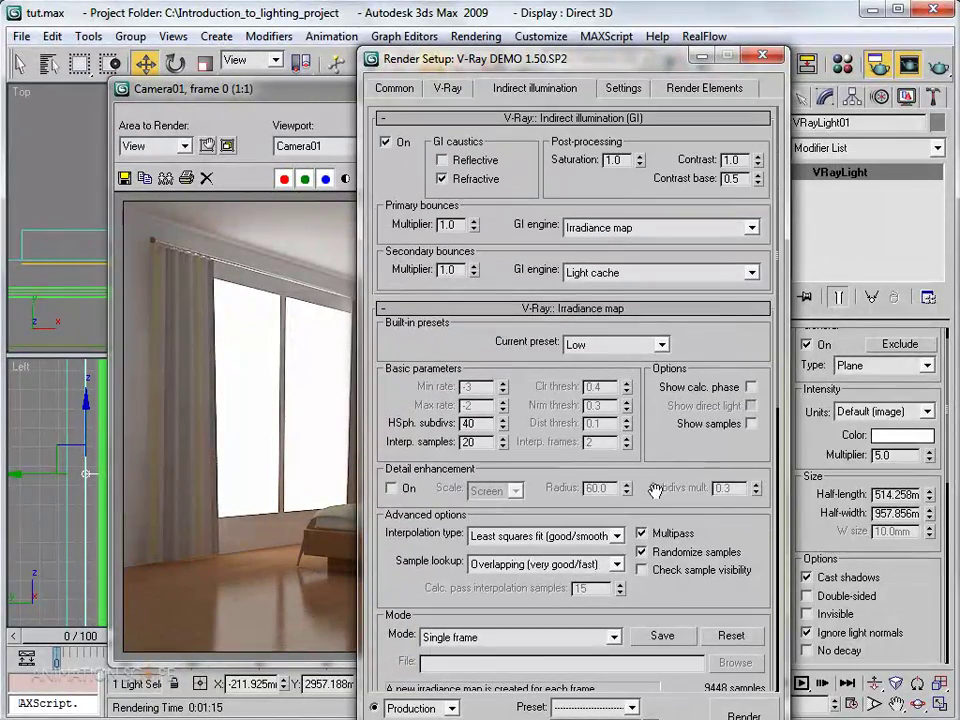
pyautogui.click(460, 91)
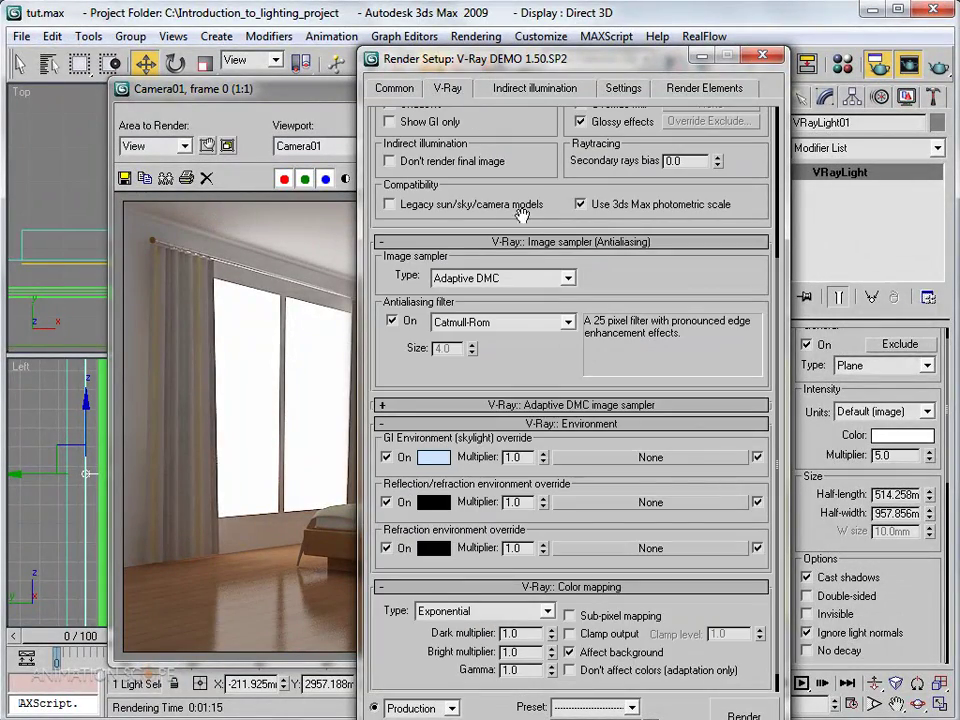
pyautogui.press('F10')
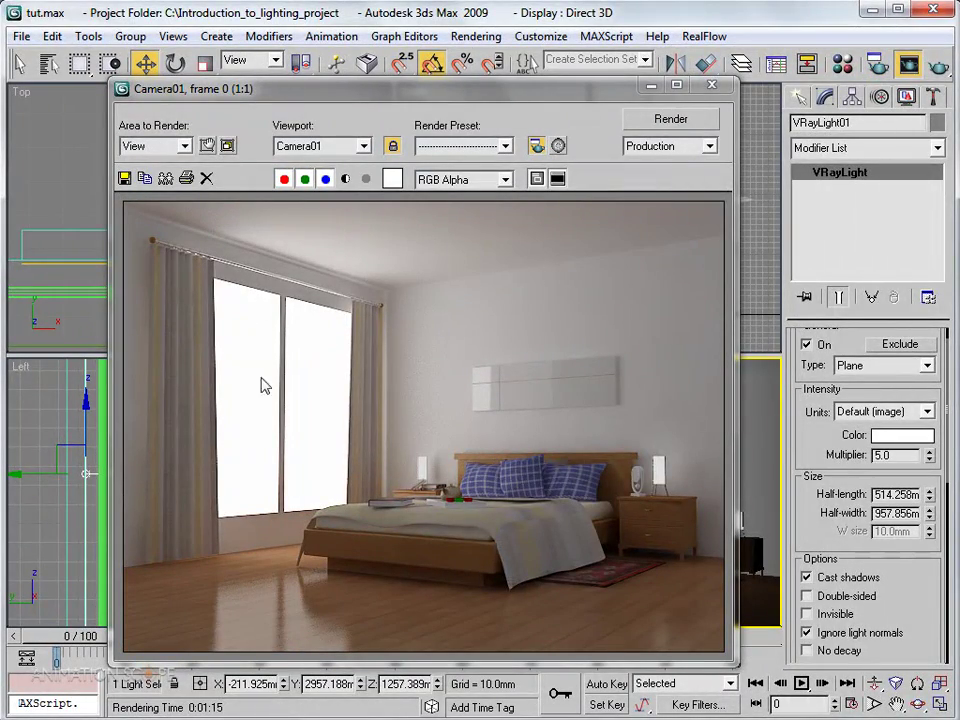
# Select VRayLight02, check Invisible in its Options rollout, and hide the render window.
pyautogui.moveTo(483, 110); pyautogui.dragTo(255, 163)
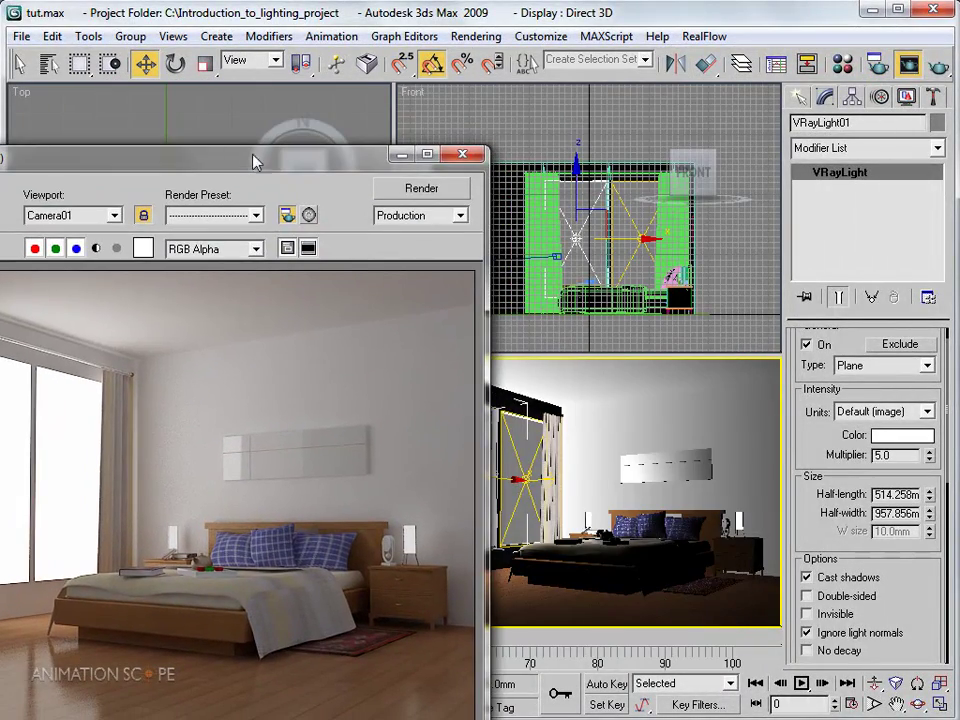
pyautogui.click(535, 457)
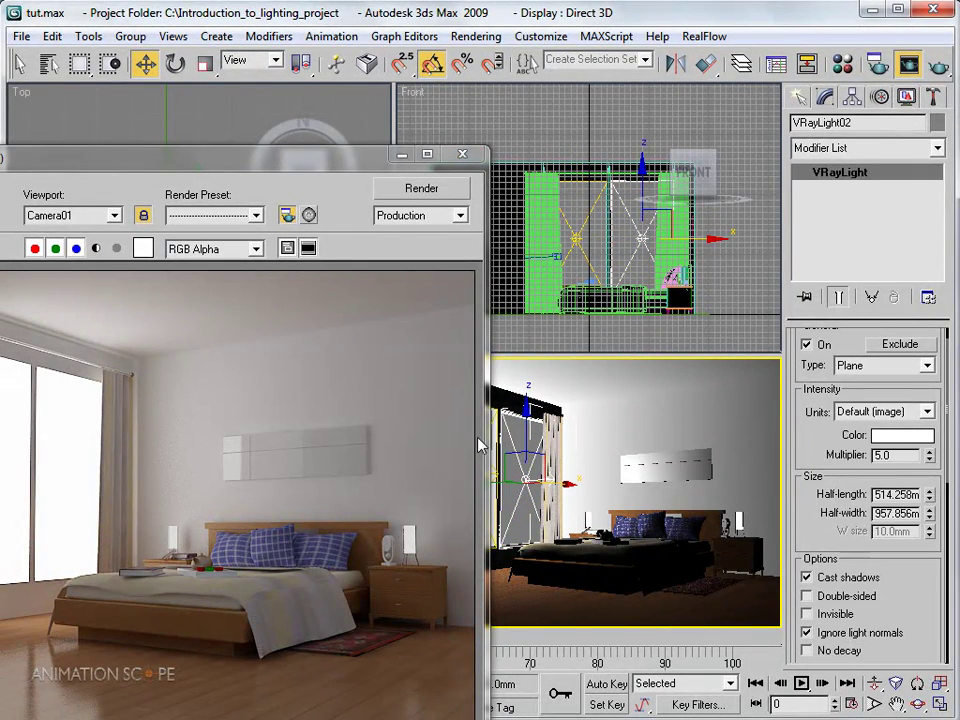
pyautogui.moveTo(846, 561); pyautogui.dragTo(846, 384)
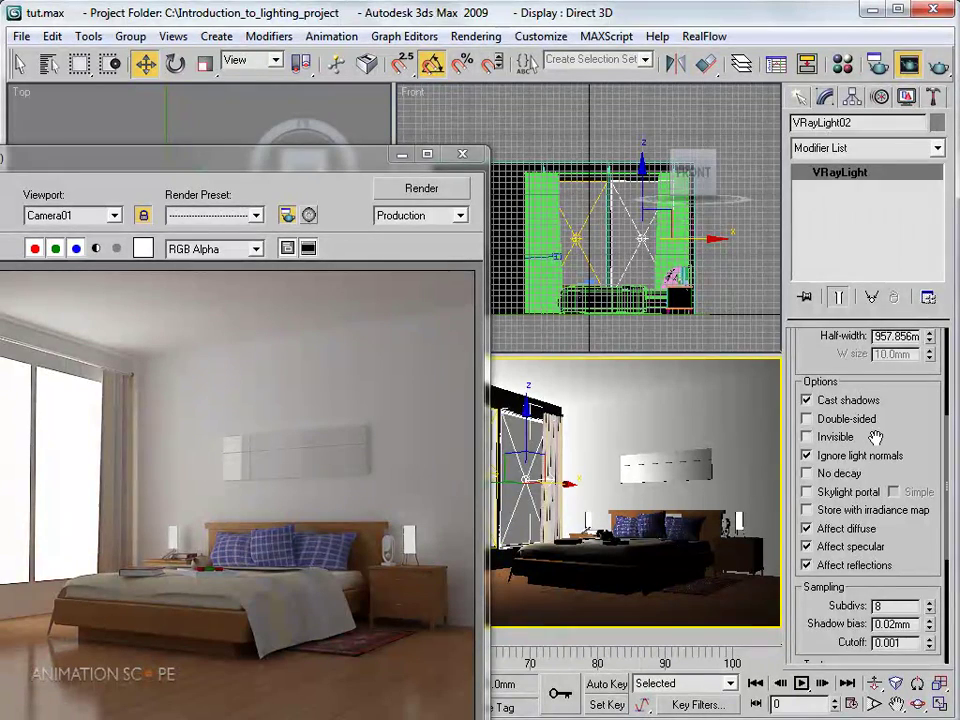
pyautogui.moveTo(816, 435); pyautogui.dragTo(873, 401)
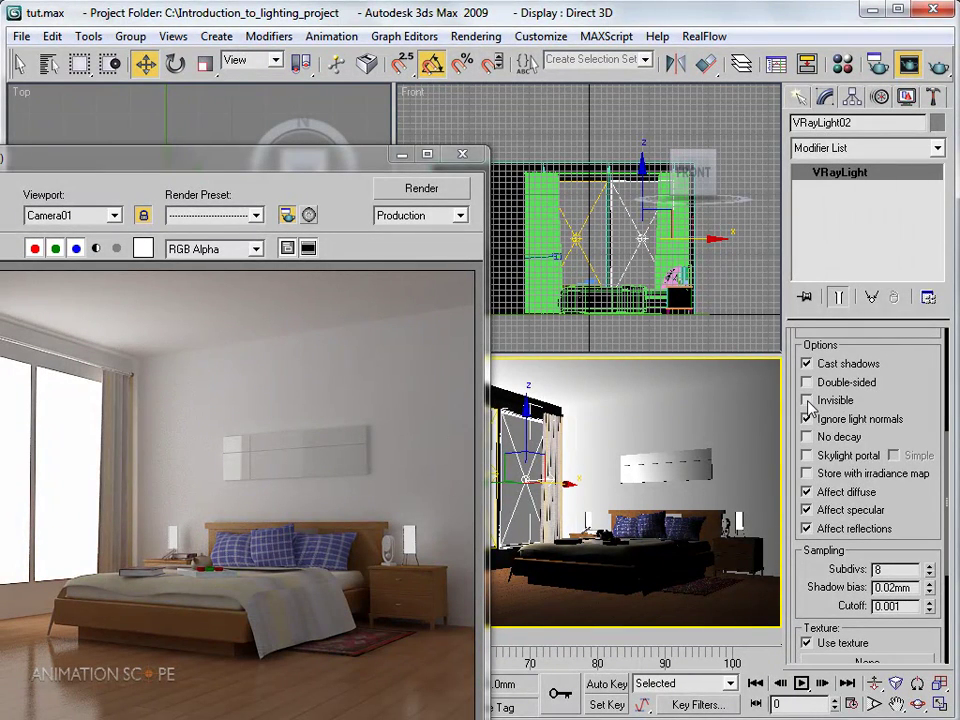
pyautogui.moveTo(228, 157); pyautogui.dragTo(268, 139)
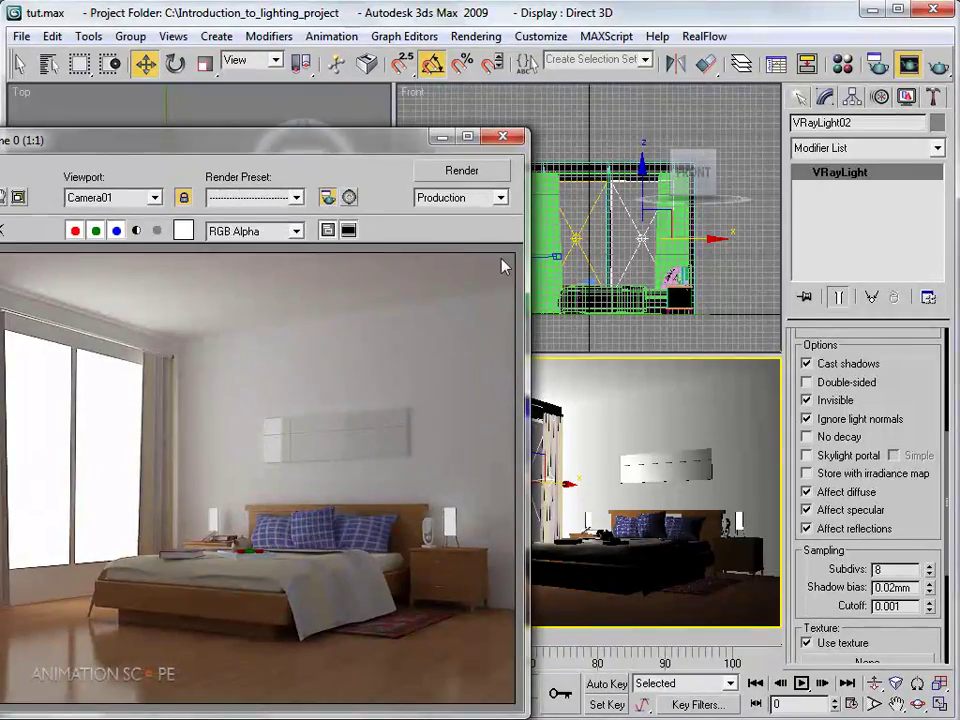
pyautogui.click(442, 136)
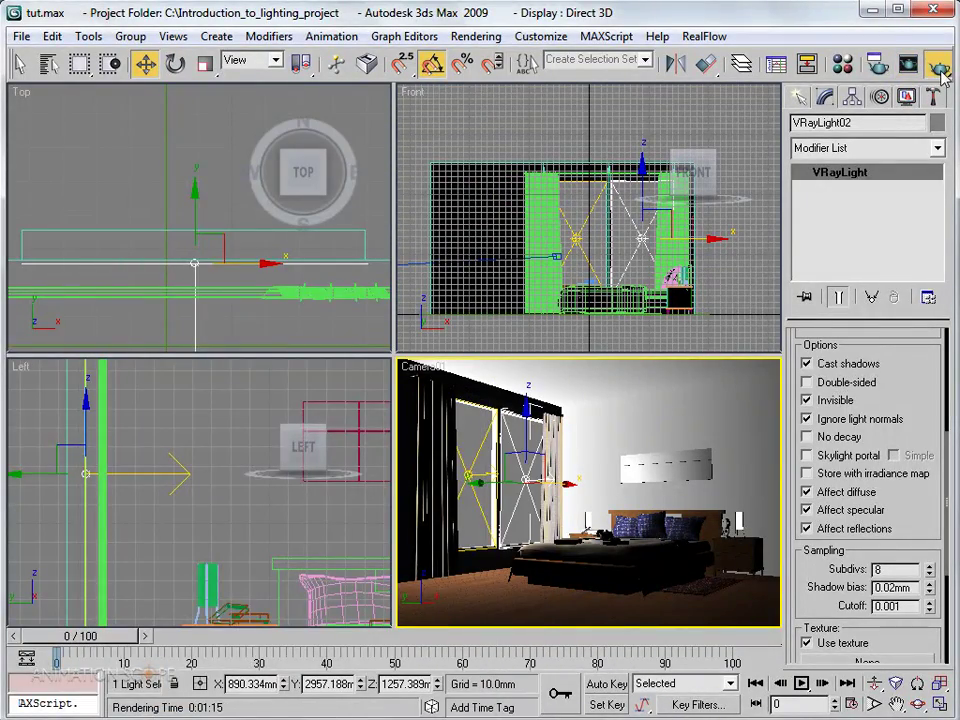
# Re-render Camera01 and pan the Top viewport to show the lights and picture frame.
pyautogui.click(938, 65)
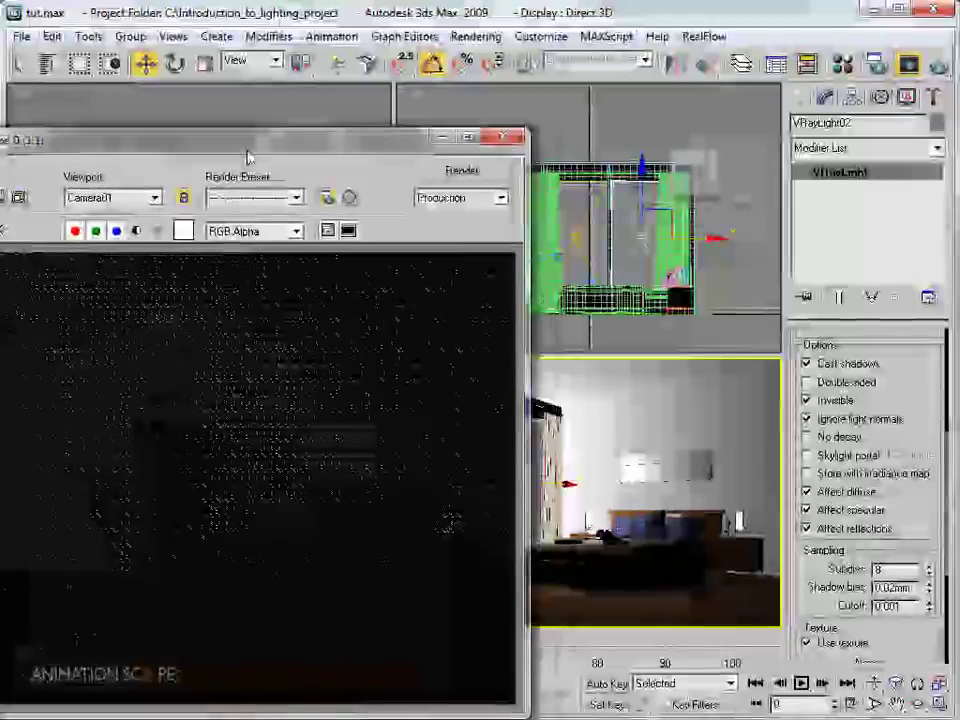
pyautogui.moveTo(248, 157); pyautogui.dragTo(467, 144)
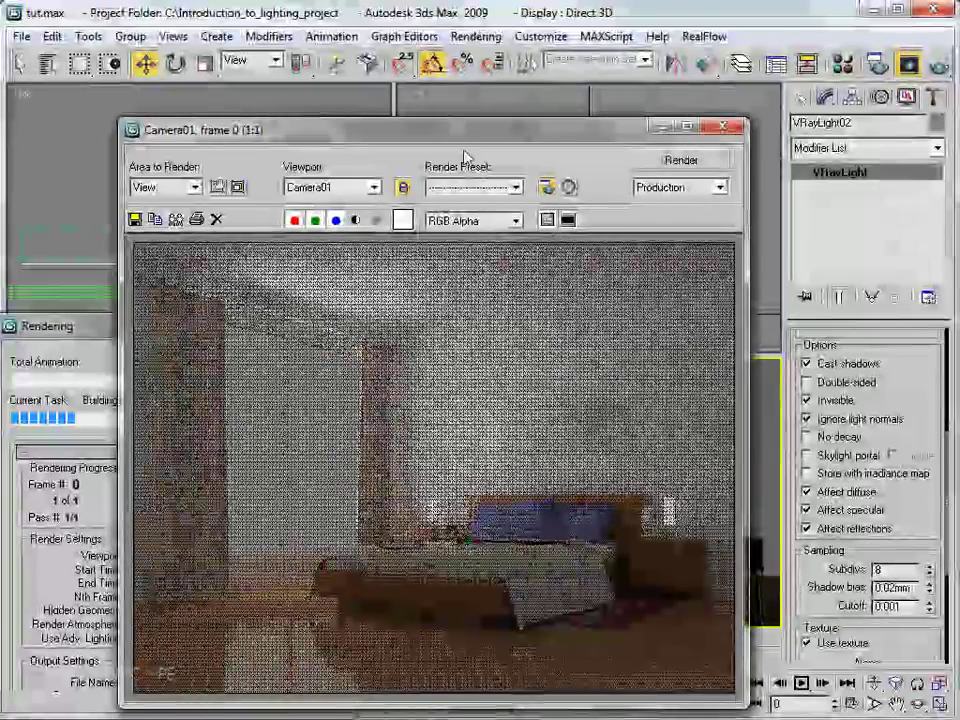
pyautogui.moveTo(470, 130); pyautogui.dragTo(491, 105)
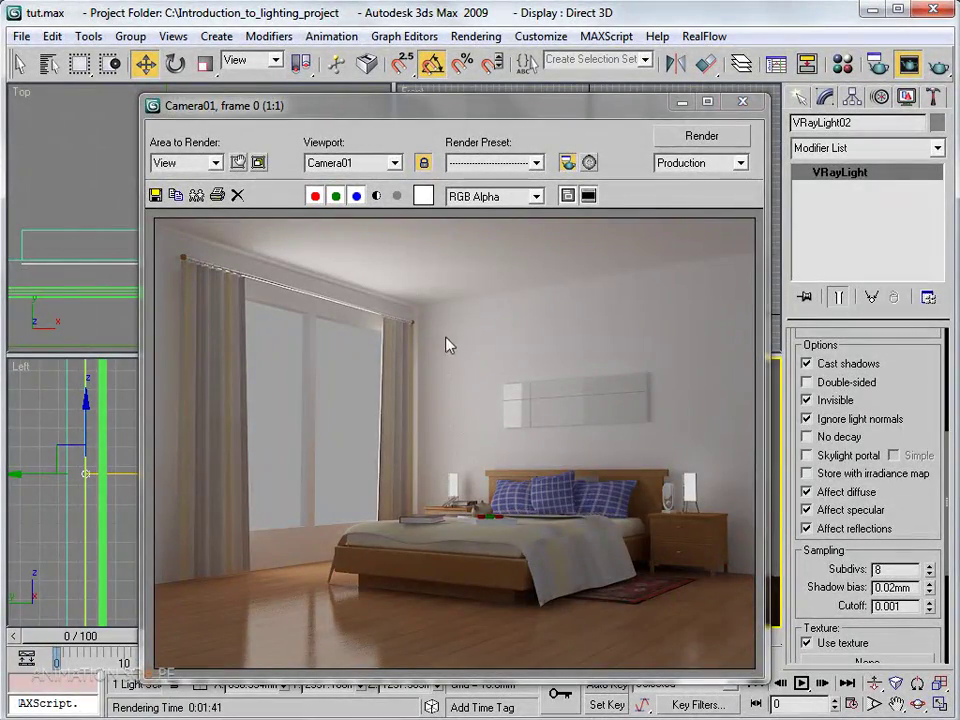
pyautogui.moveTo(464, 117); pyautogui.dragTo(546, 114)
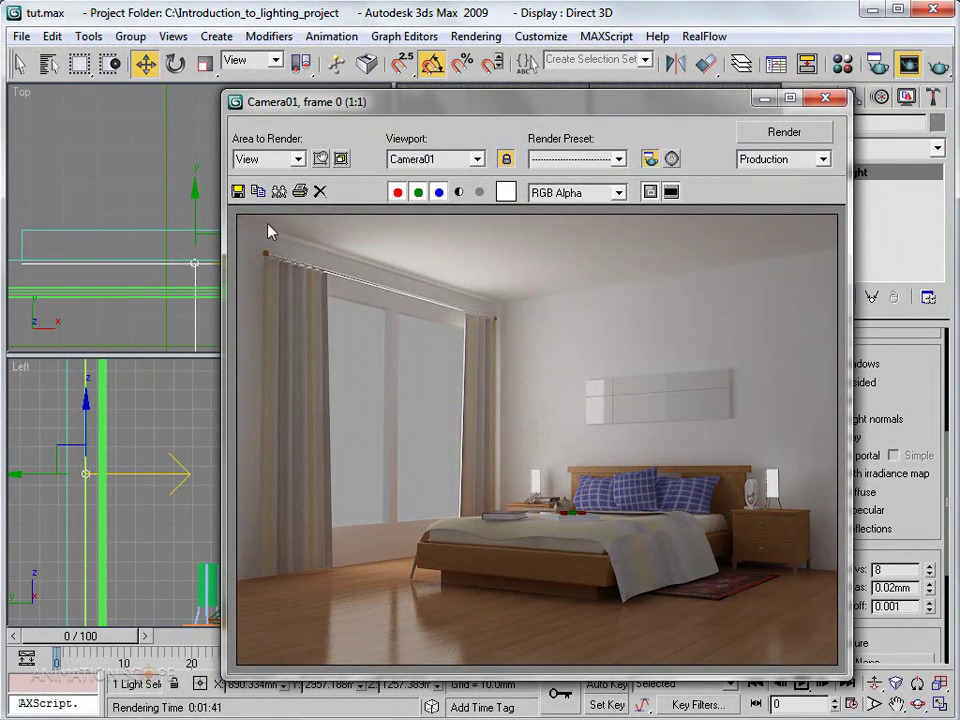
pyautogui.moveTo(352, 113); pyautogui.dragTo(470, 229)
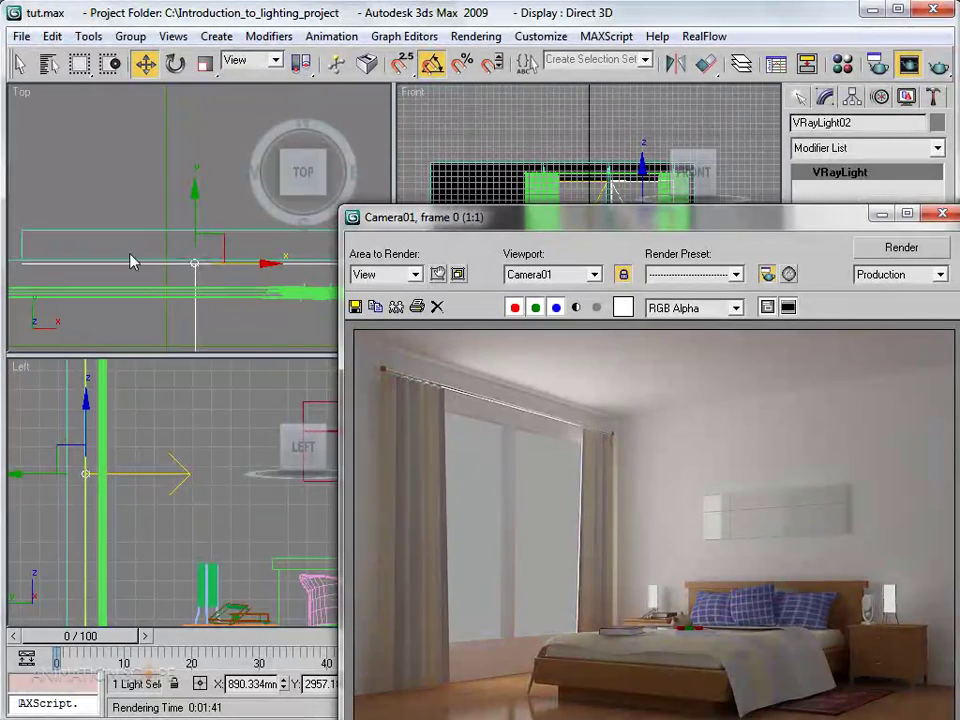
pyautogui.middleClick(99, 233)
pyautogui.moveTo(99, 233); pyautogui.dragTo(103, 283, button='middle')
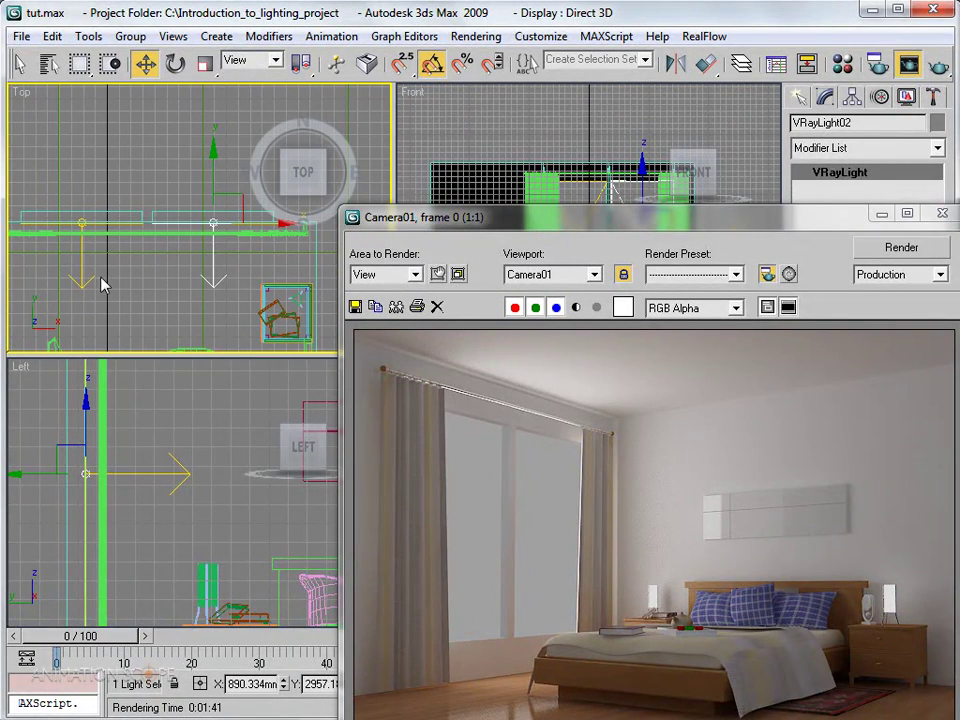
# Add VRayLight01 to the VRayLight02 selection and close the Camera01 rendered frame window.
pyautogui.keyDown('ctrl'); pyautogui.click(85, 281); pyautogui.keyUp('ctrl')
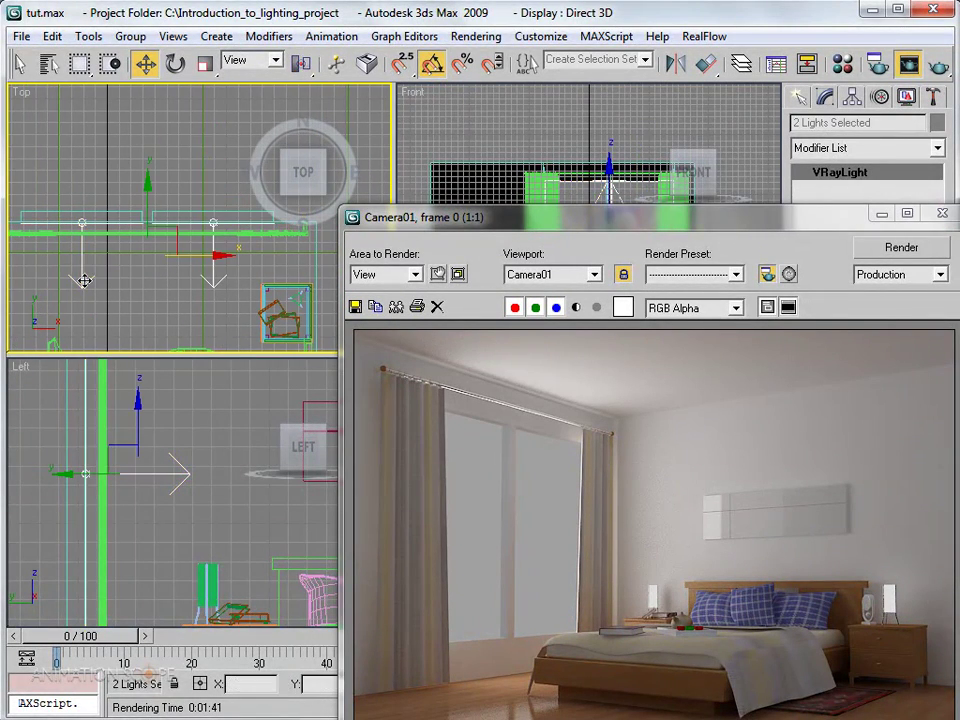
pyautogui.scroll(5, 190, 263)
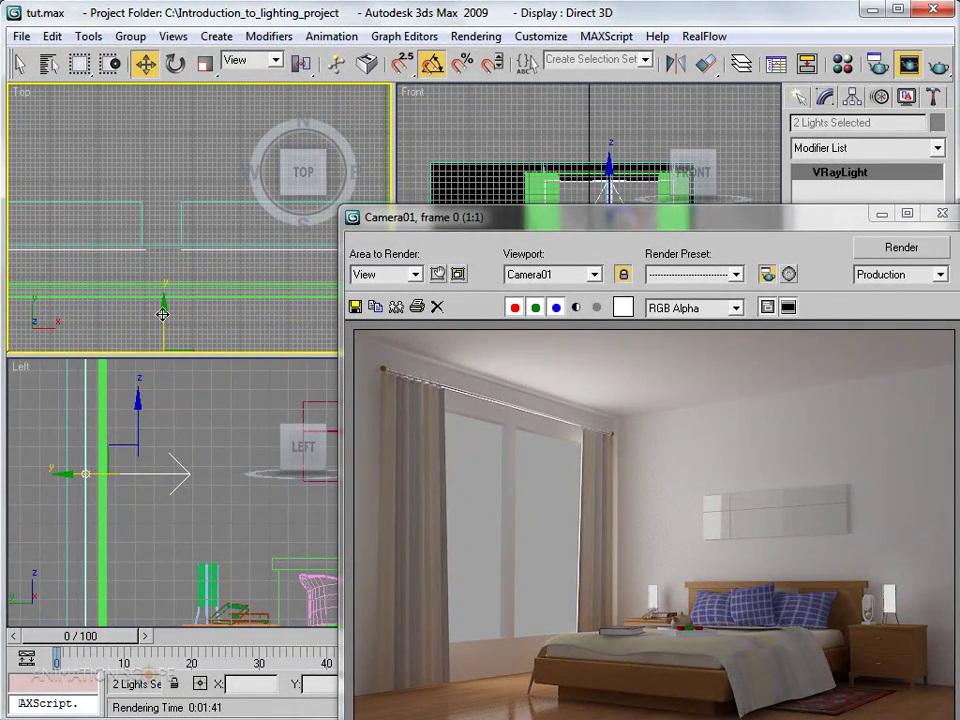
pyautogui.scroll(4, 169, 270)
pyautogui.scroll(4, 168, 283)
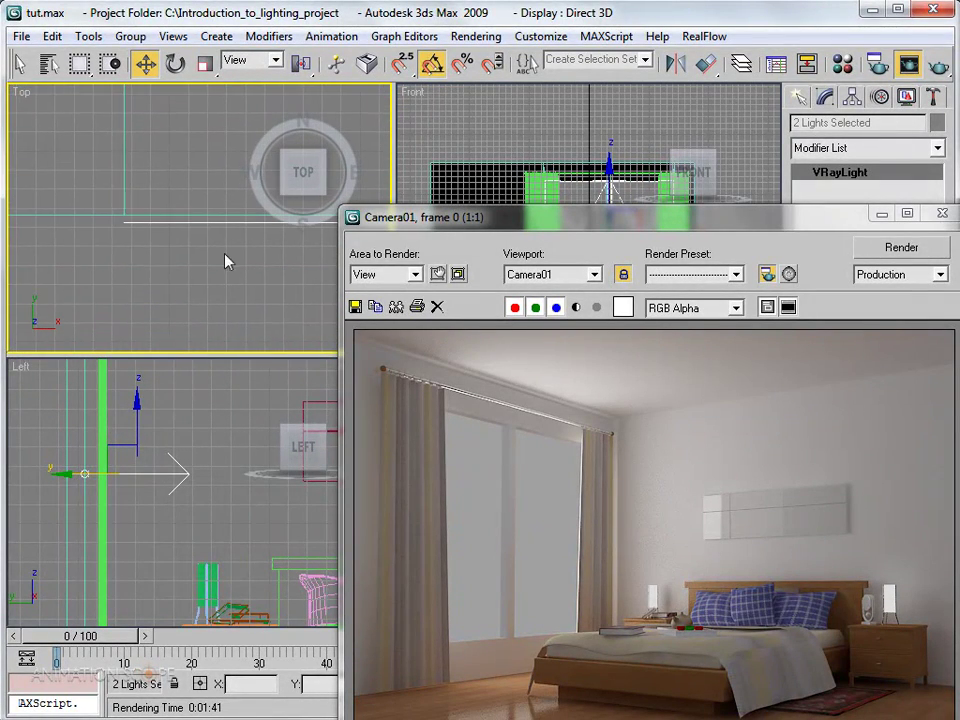
pyautogui.scroll(-2, 253, 285)
pyautogui.scroll(-2, 240, 281)
pyautogui.moveTo(585, 214); pyautogui.dragTo(420, 128)
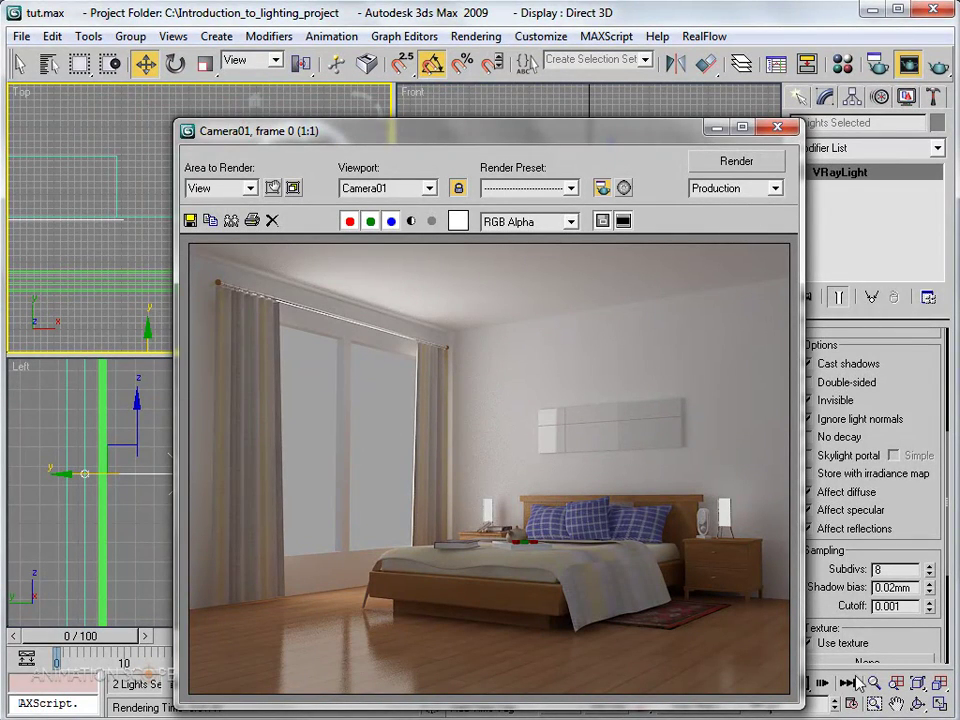
pyautogui.click(776, 127)
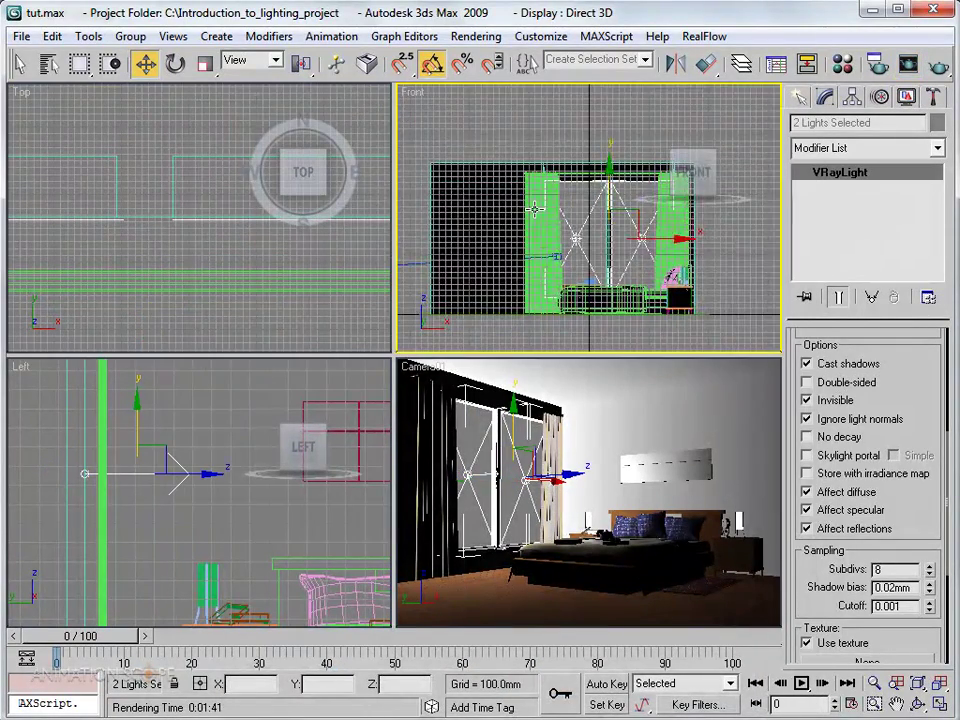
# Create a Standard Target Direct light in the Left viewport, angled from outside the window down to the bed.
pyautogui.scroll(-3, 757, 176)
pyautogui.click(797, 99)
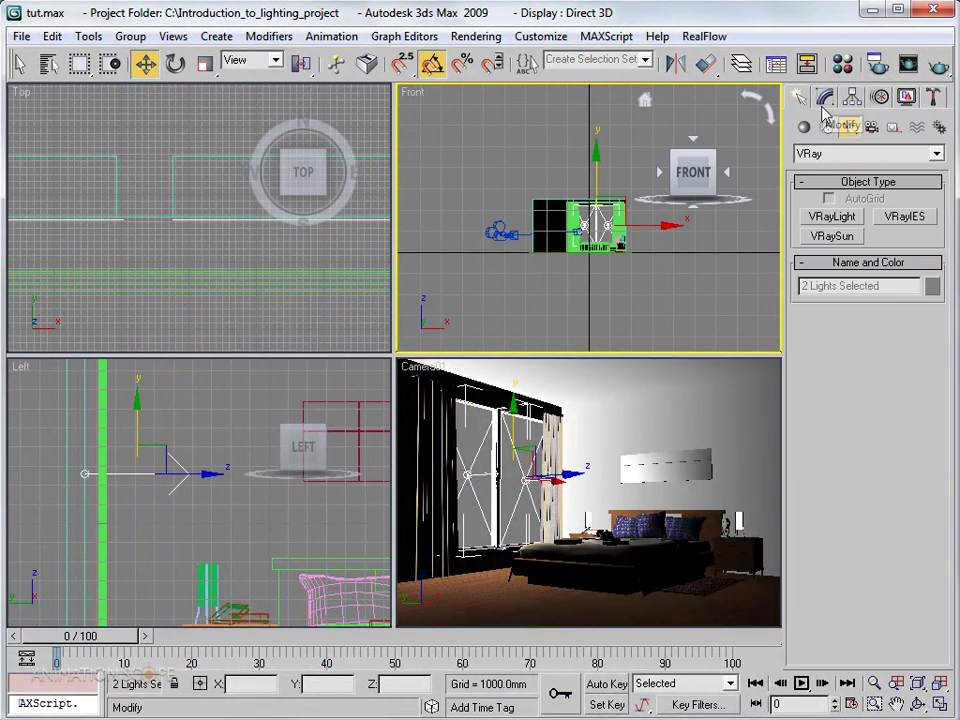
pyautogui.click(843, 160)
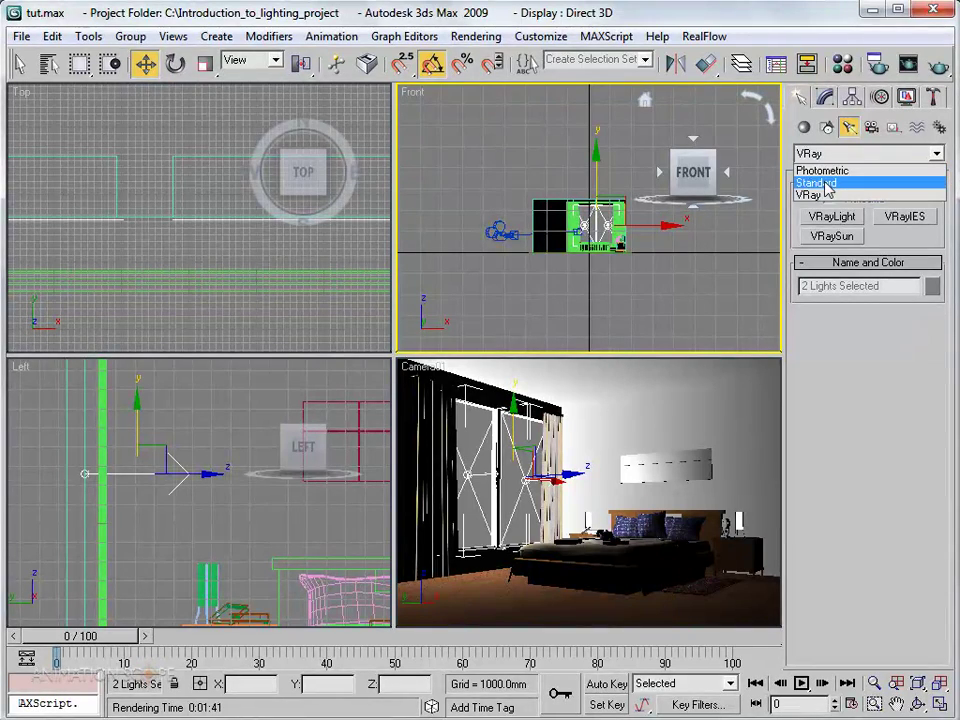
pyautogui.click(820, 184)
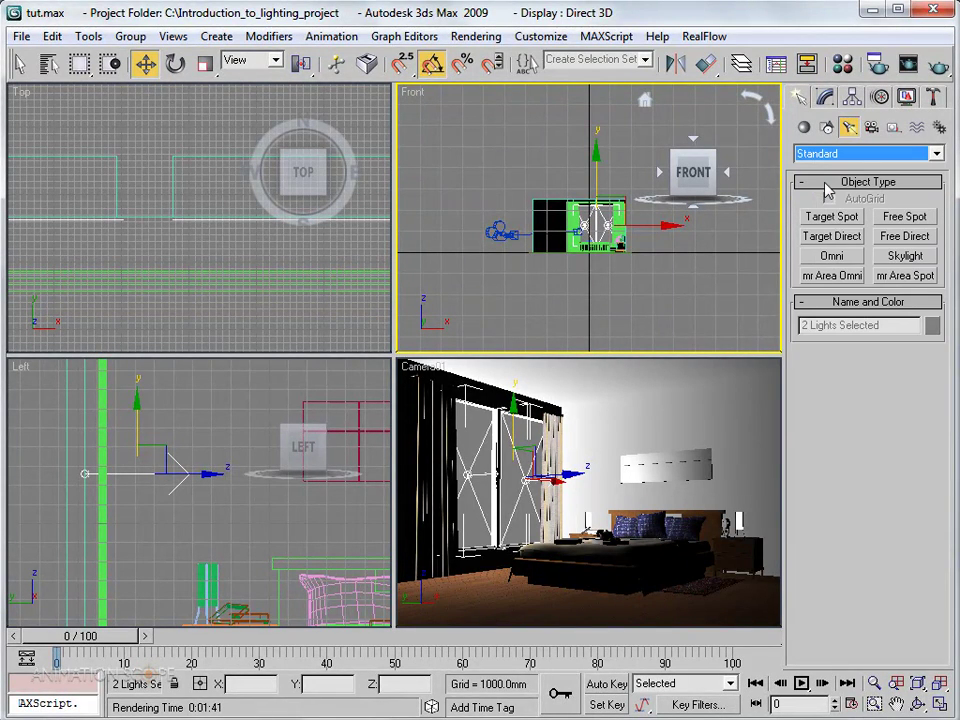
pyautogui.click(832, 237)
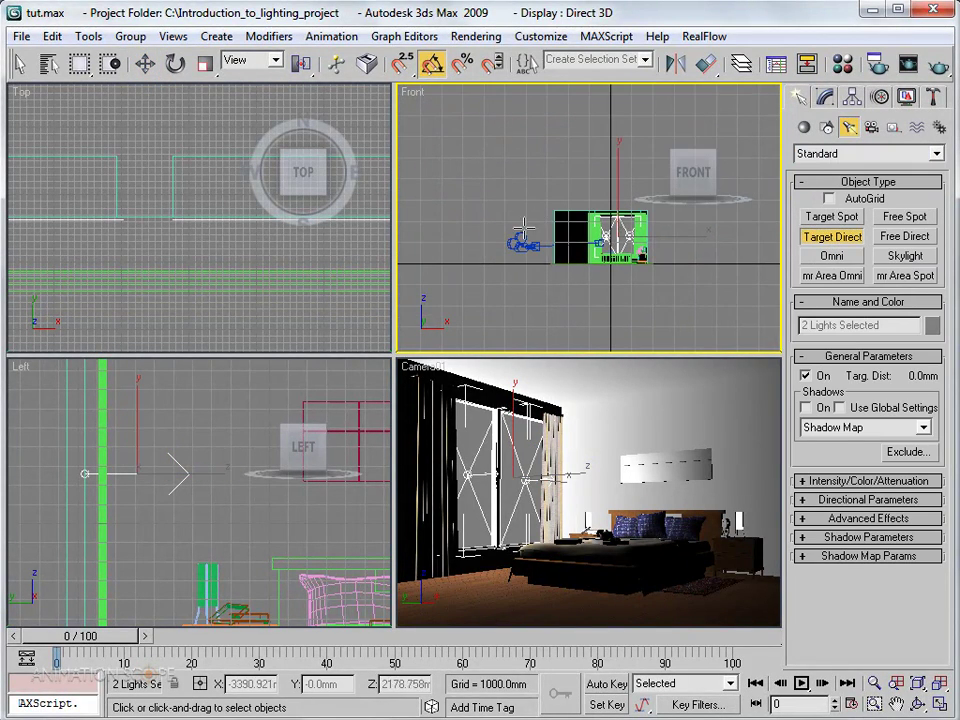
pyautogui.scroll(-6, 168, 425)
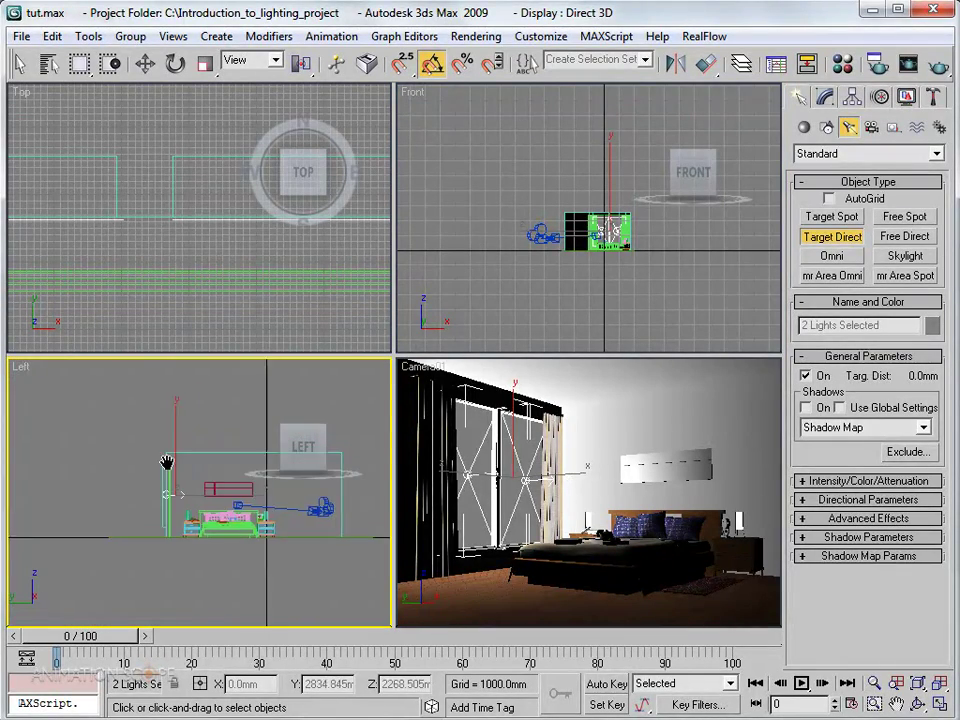
pyautogui.scroll(-4, 100, 452)
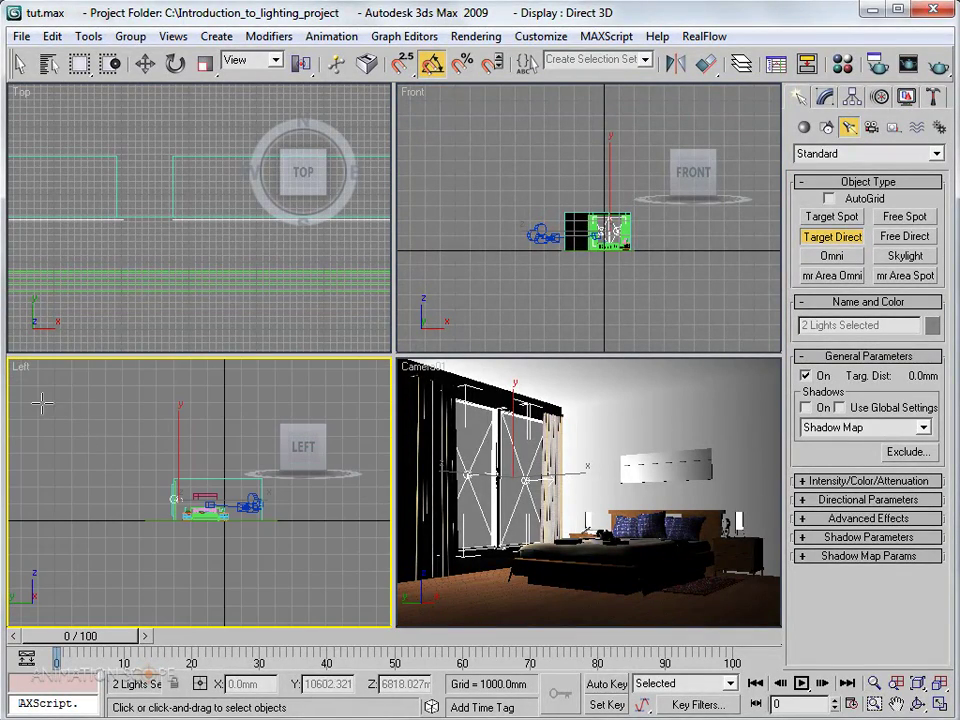
pyautogui.moveTo(40, 393); pyautogui.dragTo(202, 519)
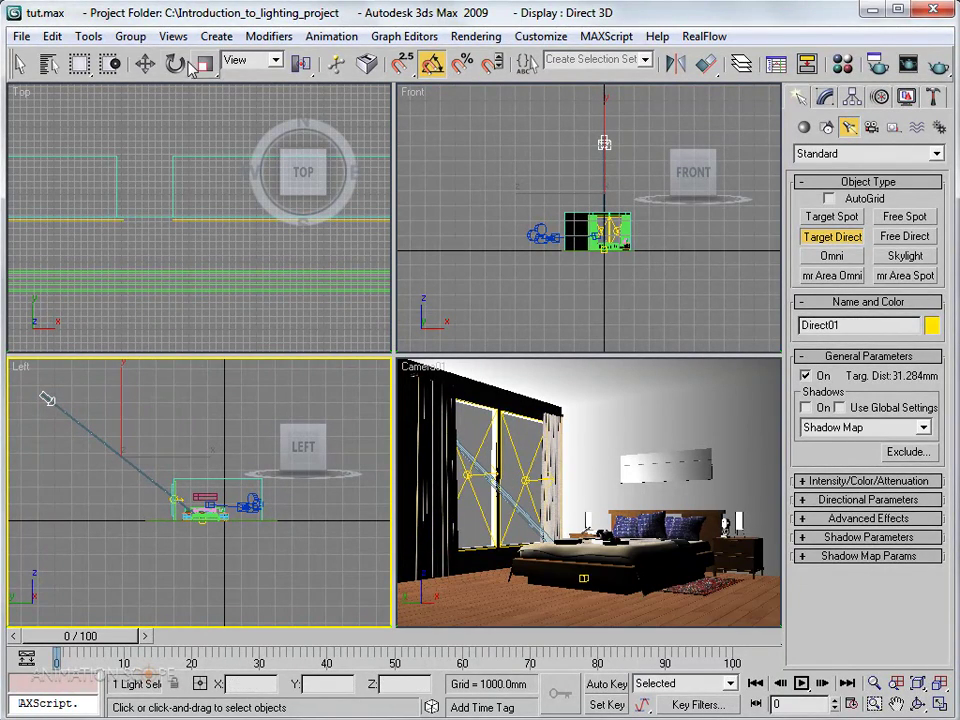
# Widen the directional light's hotspot to 1616mm and falloff to 1786mm.
pyautogui.click(145, 65)
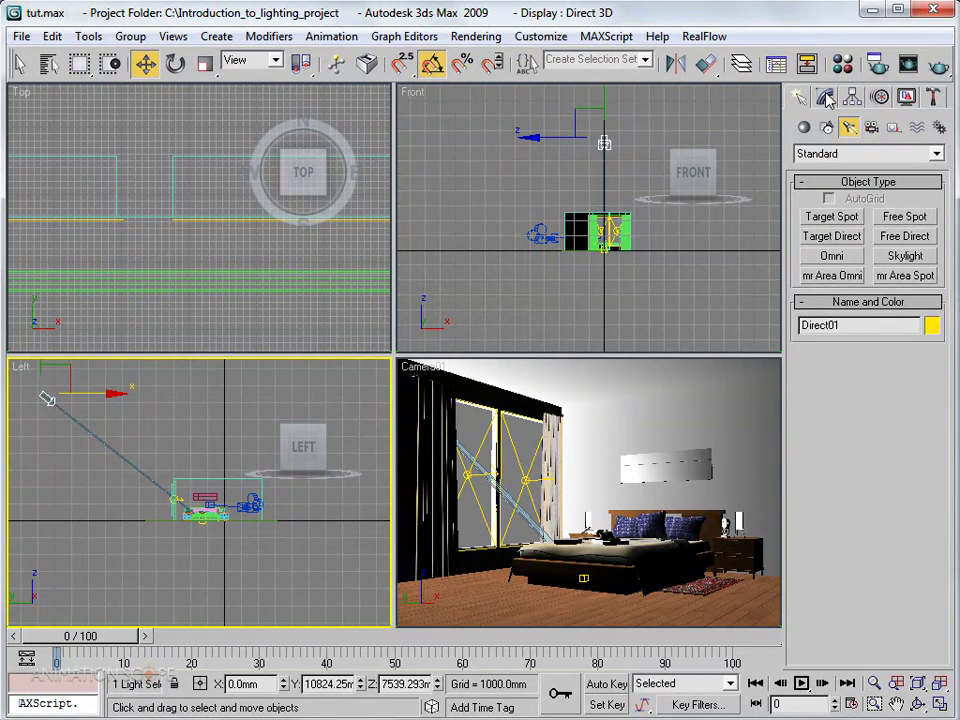
pyautogui.click(825, 97)
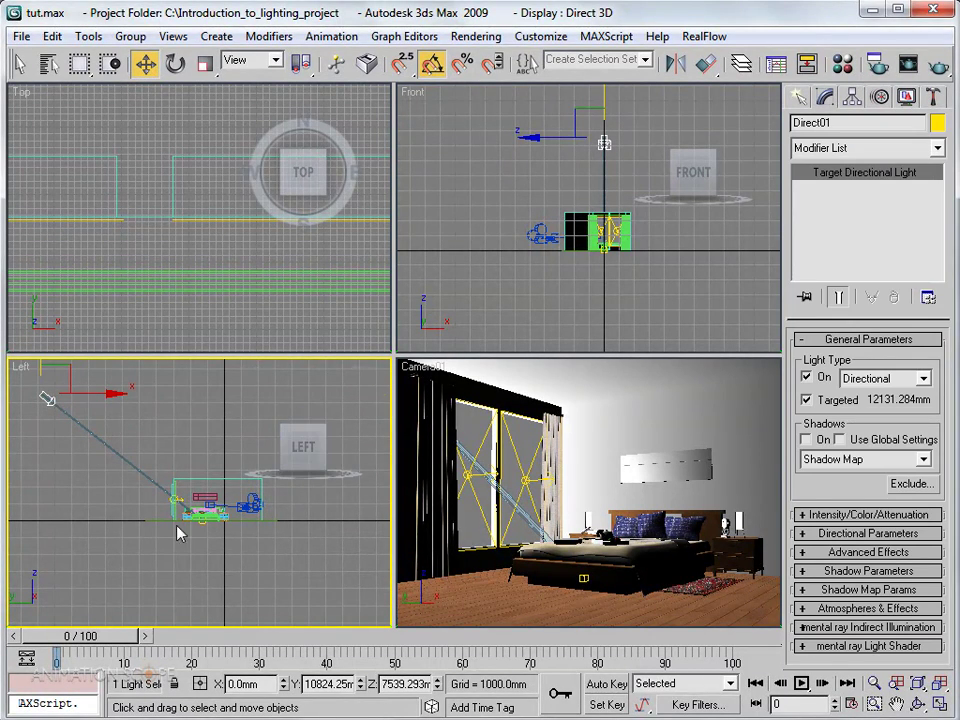
pyautogui.scroll(5, 118, 508)
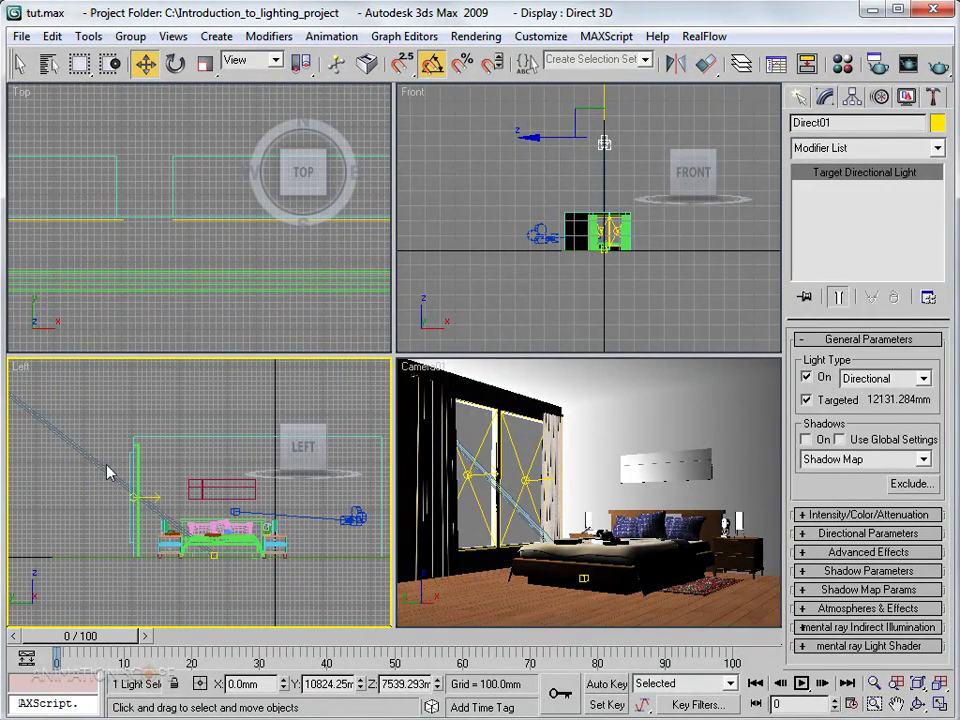
pyautogui.click(836, 533)
pyautogui.moveTo(853, 574); pyautogui.dragTo(853, 467)
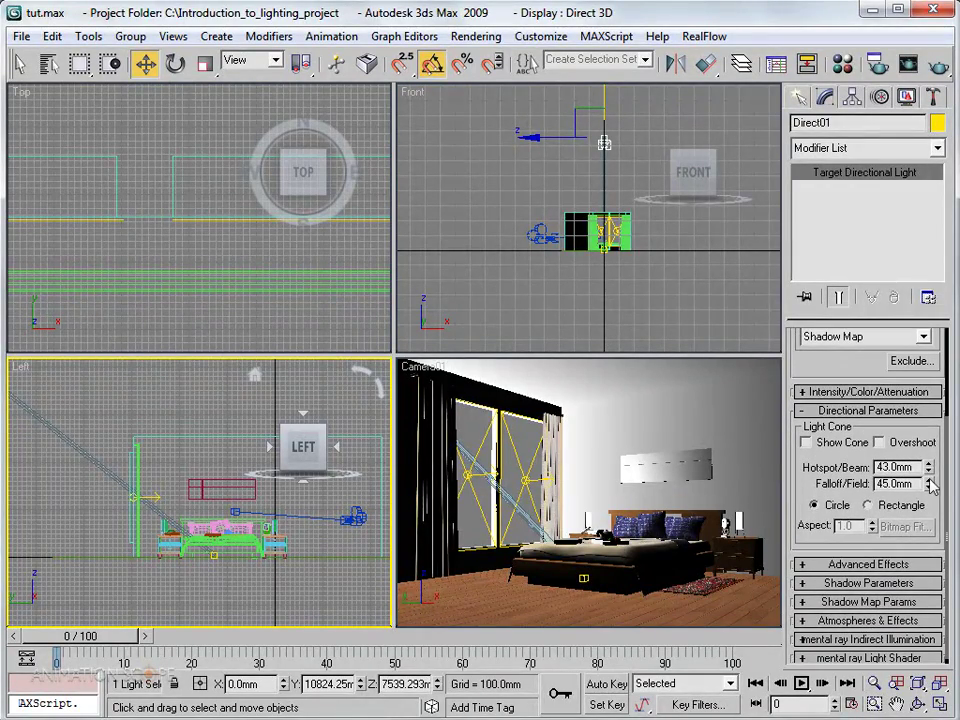
pyautogui.moveTo(930, 474); pyautogui.dragTo(933, 245)
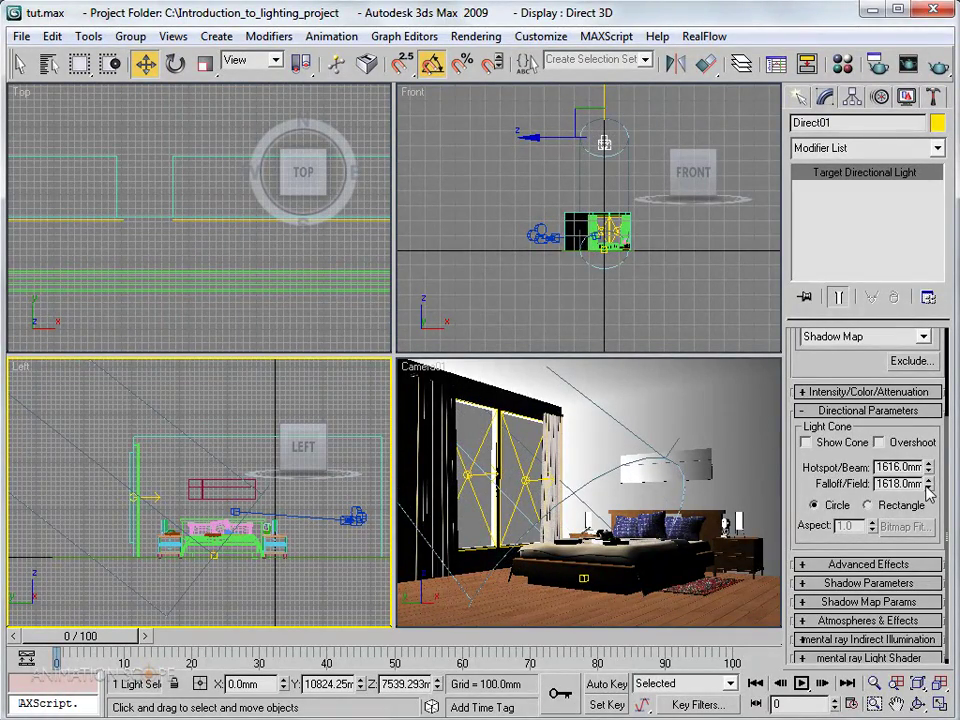
pyautogui.moveTo(929, 487); pyautogui.dragTo(915, 316)
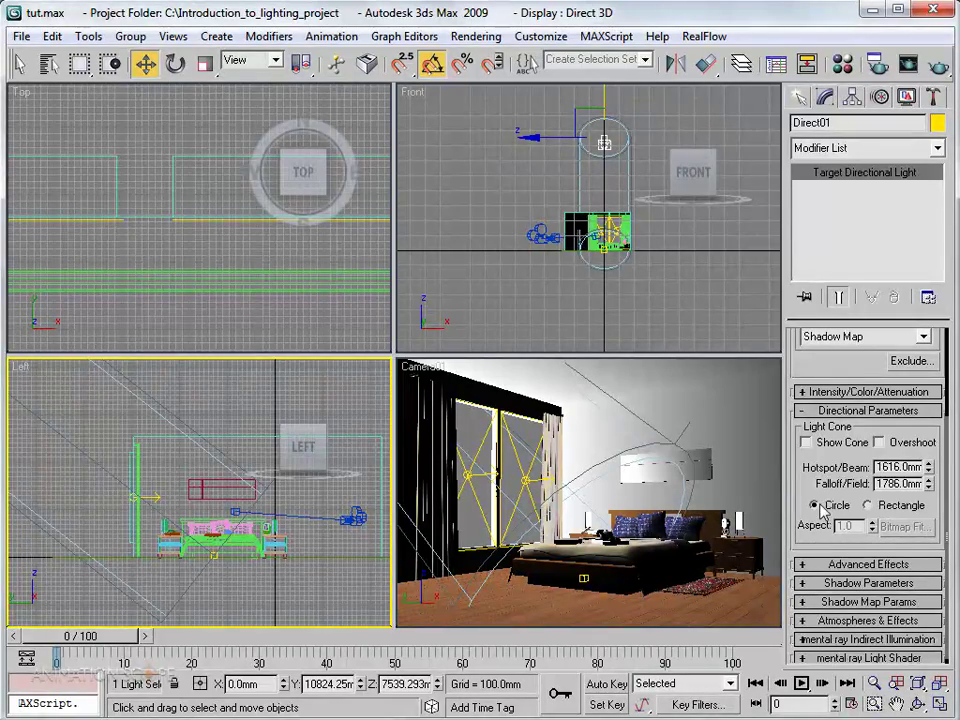
# Make the light cone rectangular, give it VRayShadow shadows, and render the Camera view.
pyautogui.scroll(-1, 850, 462)
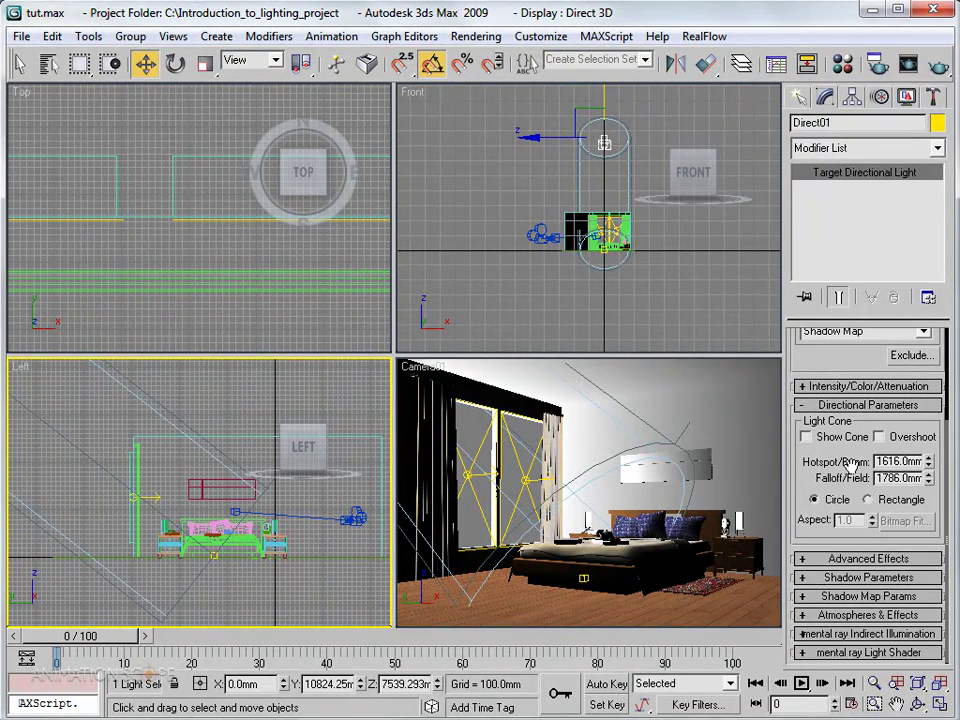
pyautogui.click(868, 500)
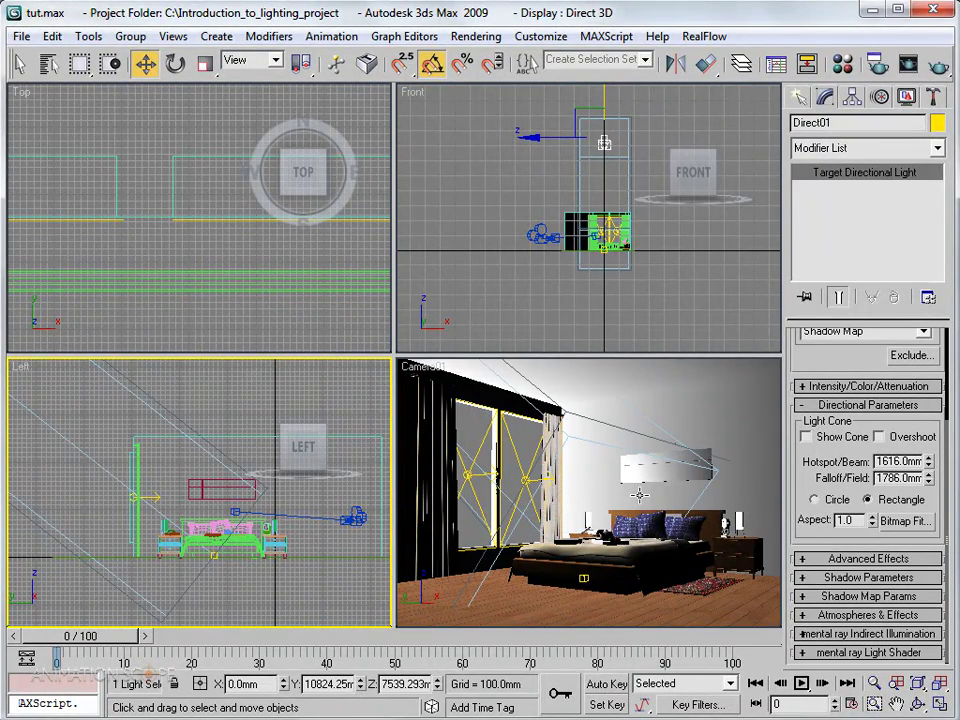
pyautogui.scroll(5, 849, 363)
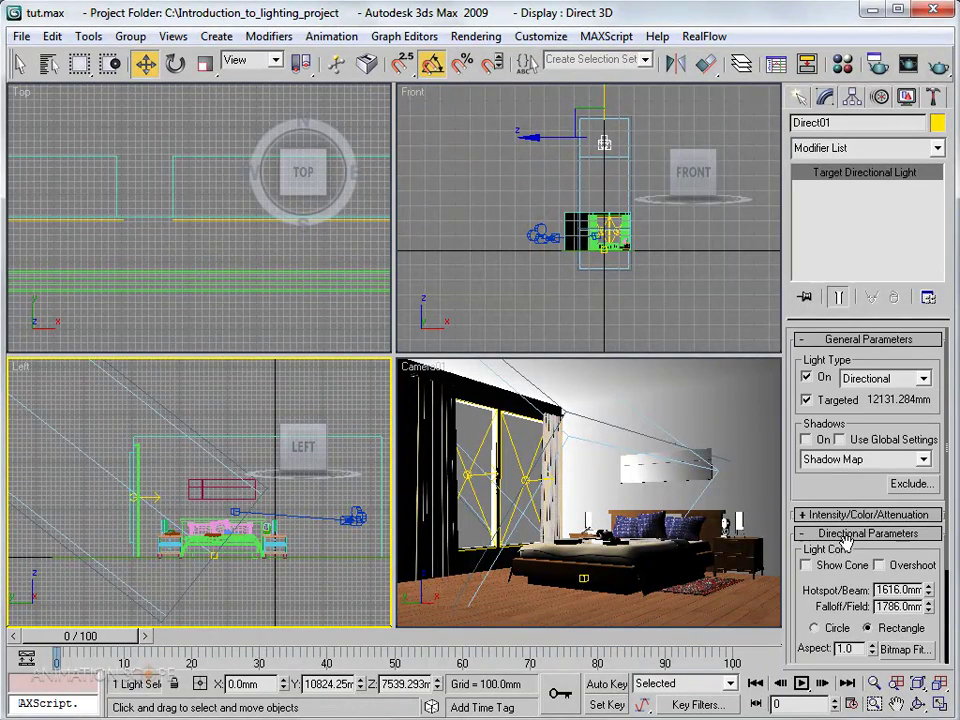
pyautogui.click(846, 462)
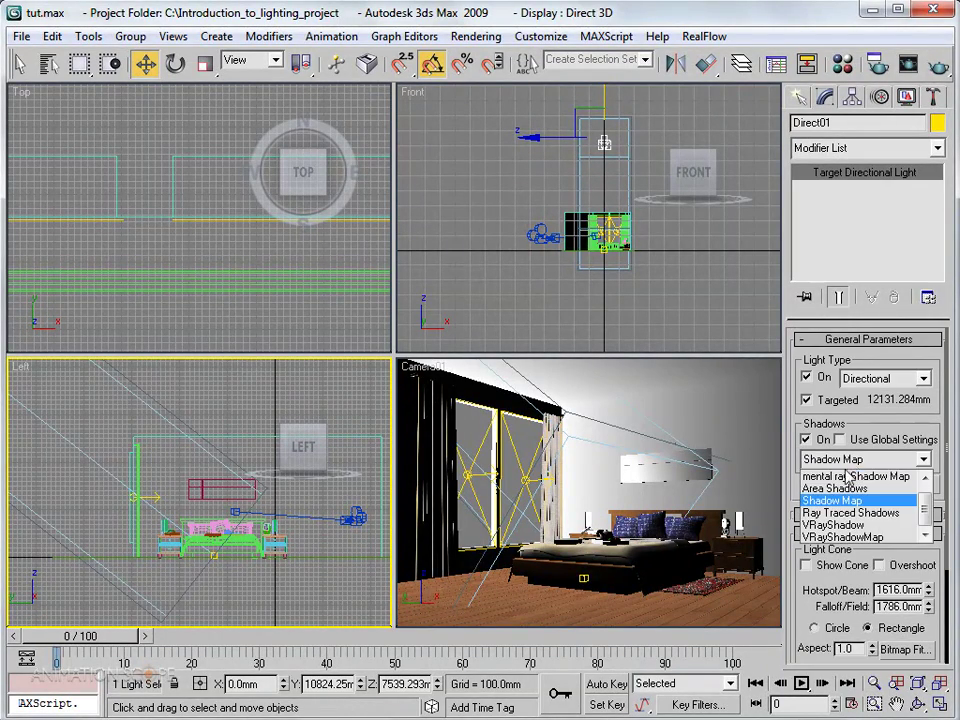
pyautogui.click(840, 525)
pyautogui.click(532, 388)
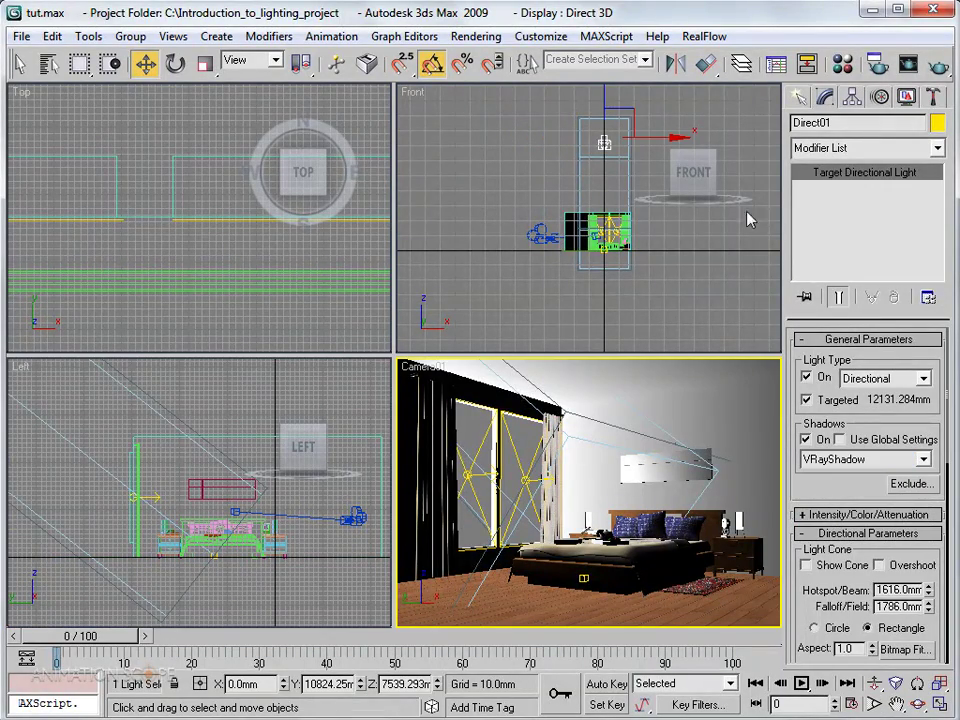
pyautogui.click(936, 68)
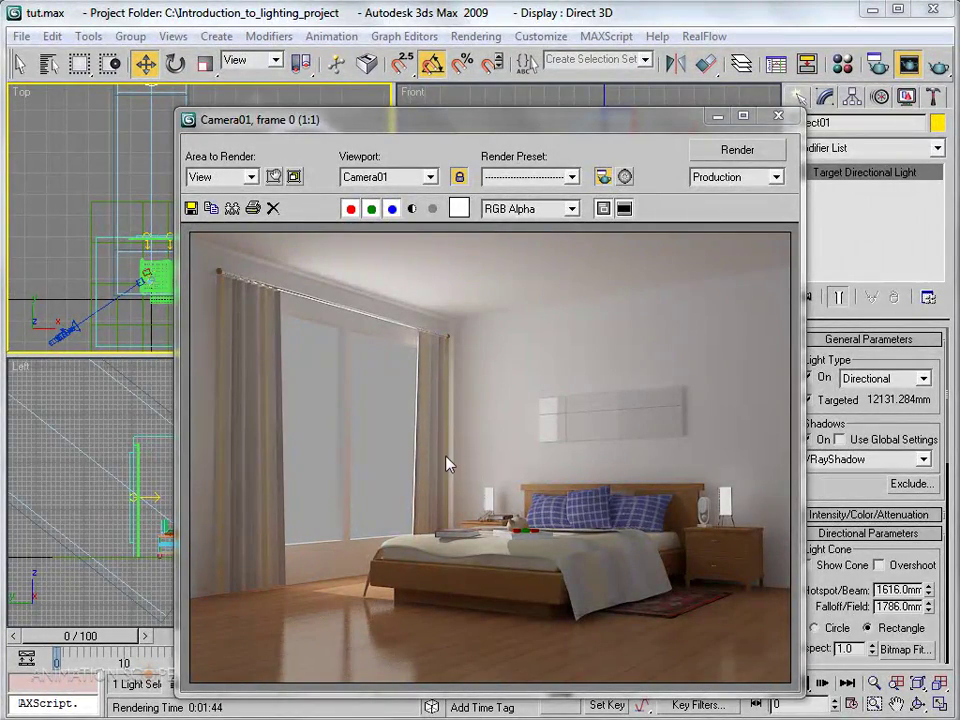
# Move the render window aside, zoom the Front view to the window, and select VRayLight02.
pyautogui.moveTo(435, 128); pyautogui.dragTo(443, 111)
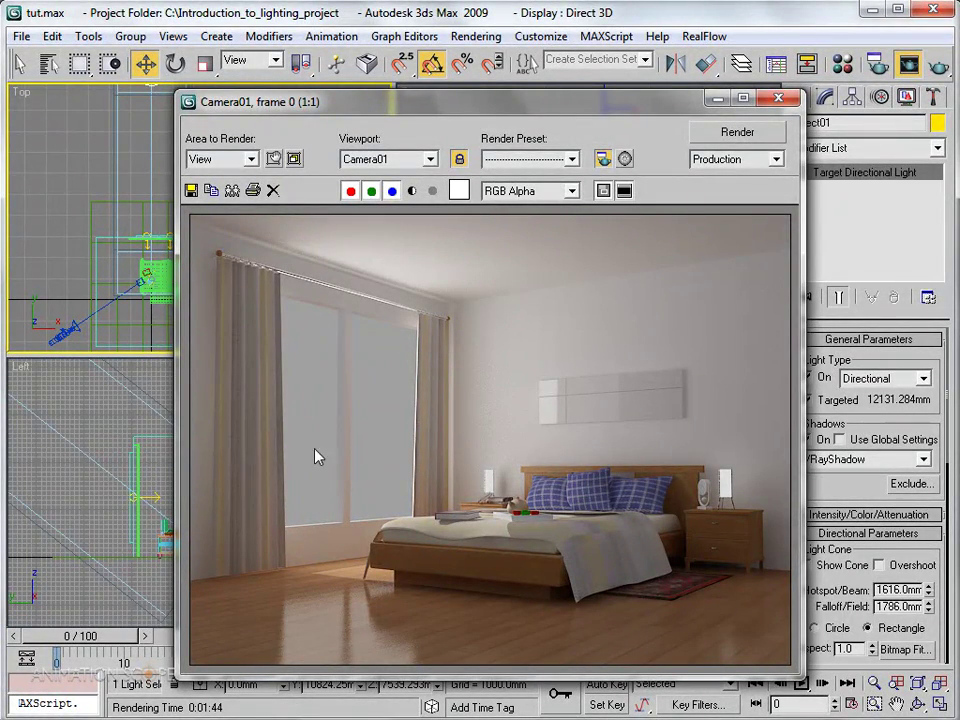
pyautogui.moveTo(536, 107); pyautogui.dragTo(376, 104)
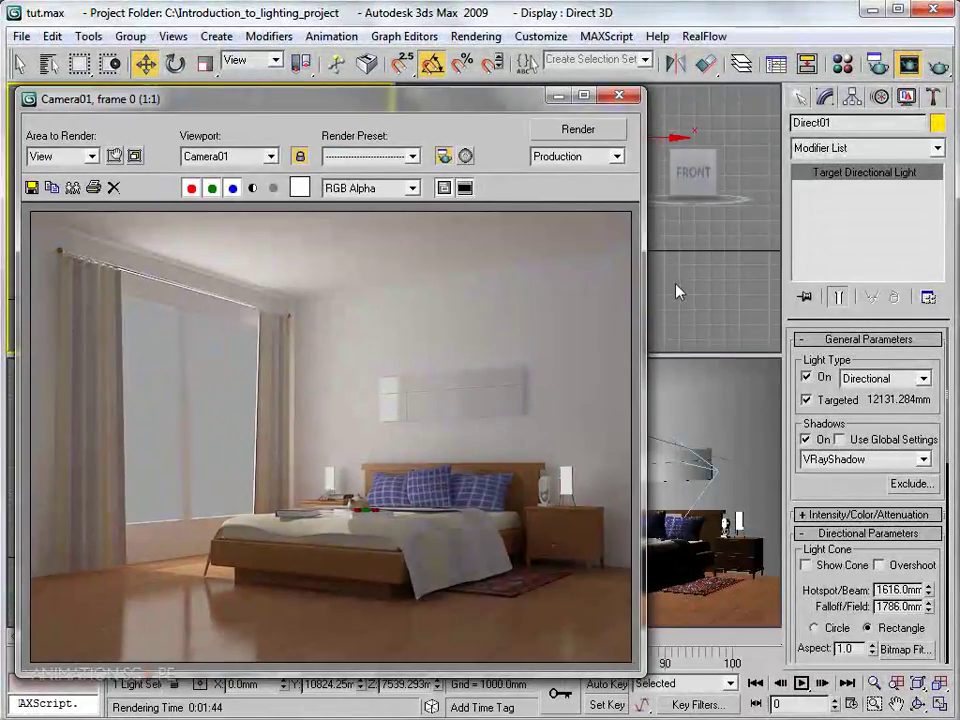
pyautogui.scroll(3, 713, 268)
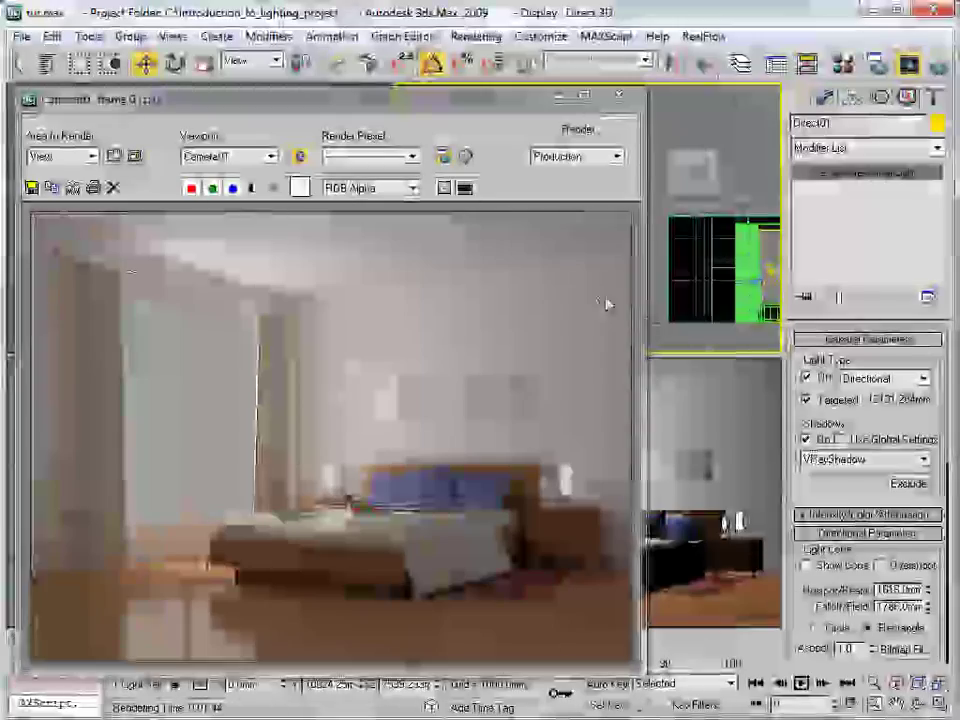
pyautogui.moveTo(718, 274); pyautogui.dragTo(646, 296, button='middle')
pyautogui.scroll(3, 690, 275)
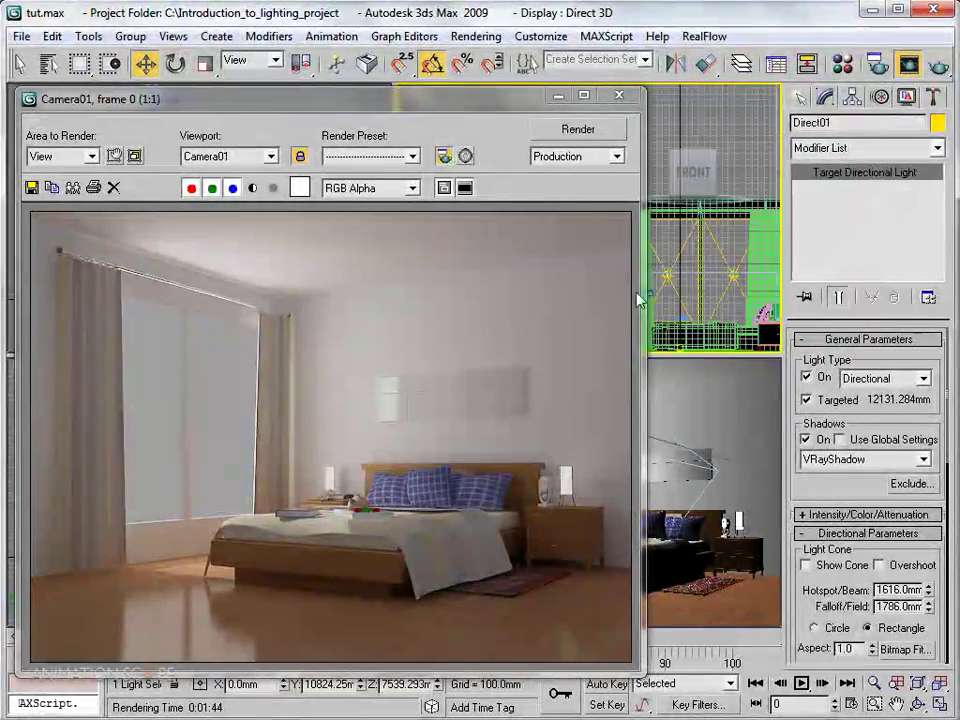
pyautogui.click(727, 258)
pyautogui.scroll(-5, 857, 343)
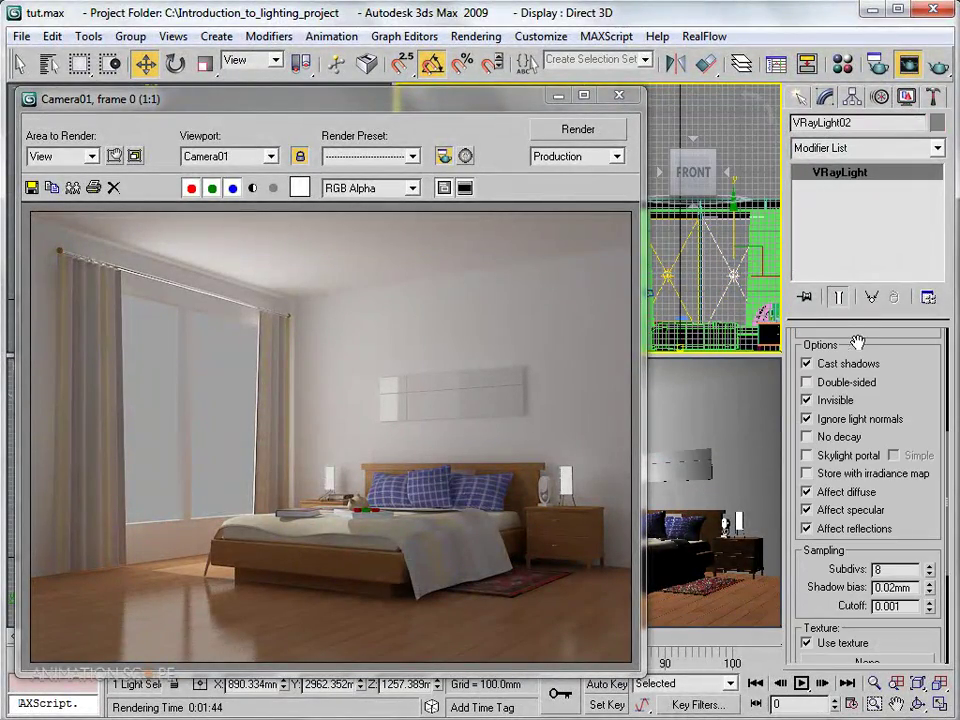
# Set the render area to Region and test-render a box over the upper window.
pyautogui.moveTo(904, 386); pyautogui.dragTo(915, 486)
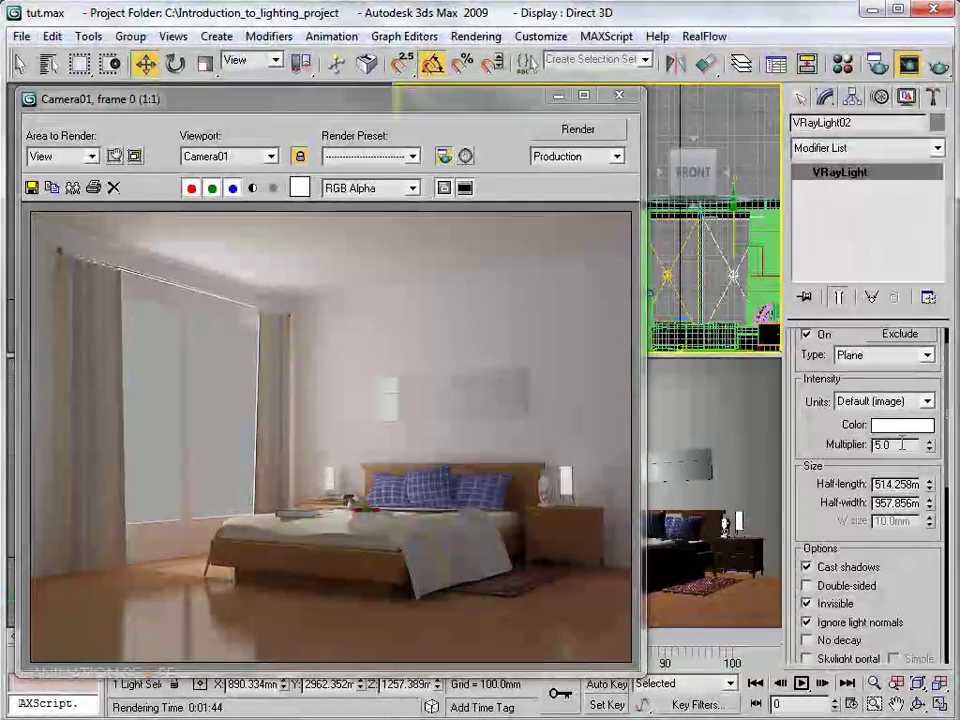
pyautogui.moveTo(895, 445); pyautogui.dragTo(850, 445)
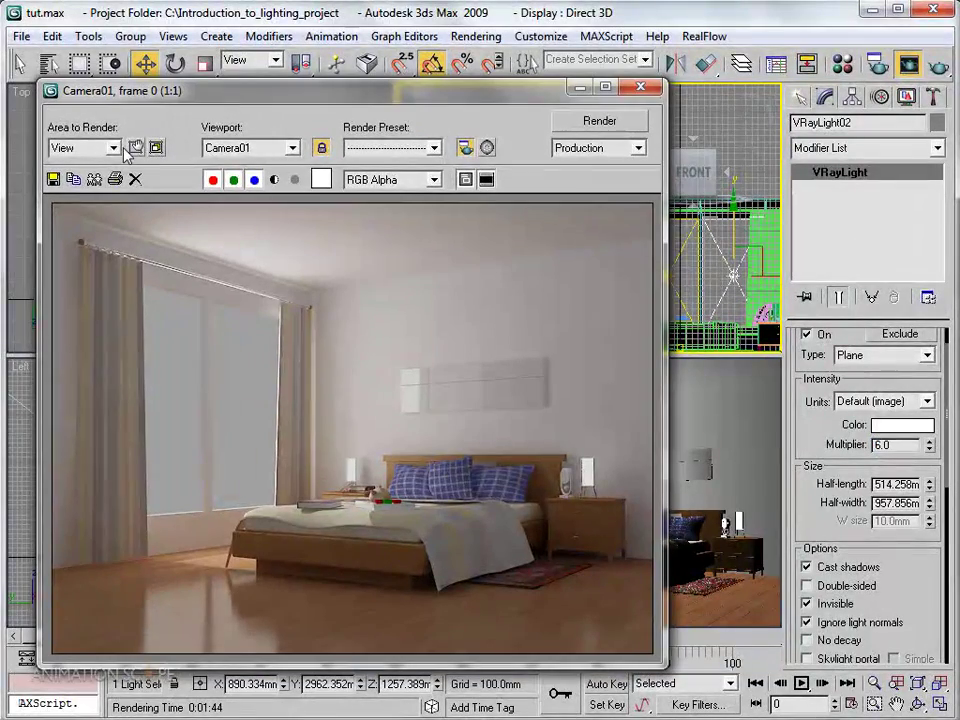
pyautogui.click(113, 147)
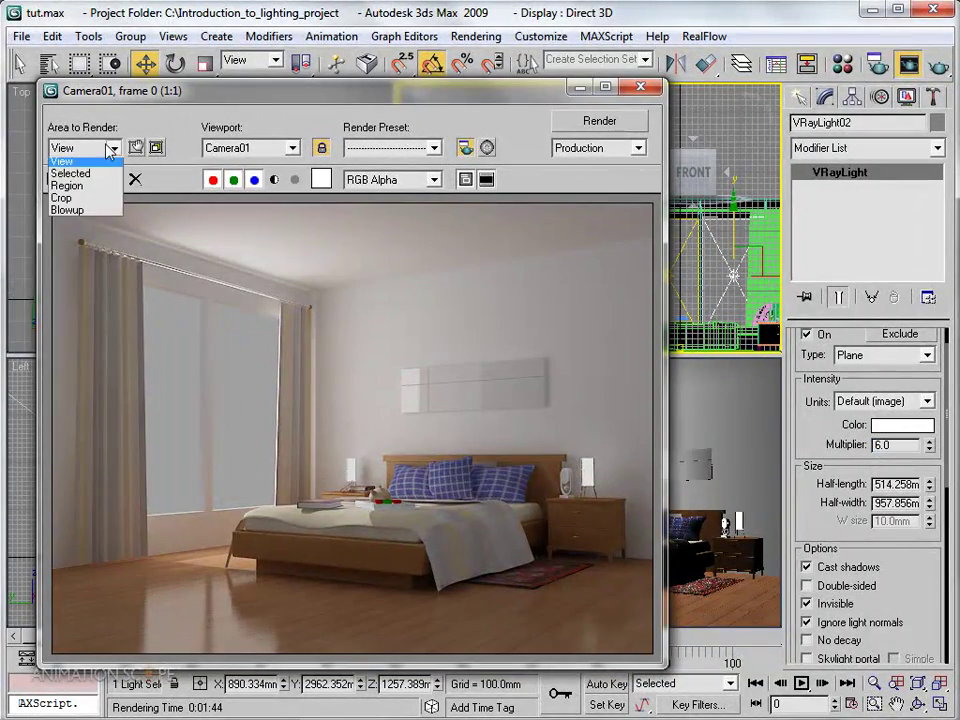
pyautogui.click(70, 189)
pyautogui.moveTo(247, 525); pyautogui.dragTo(262, 317)
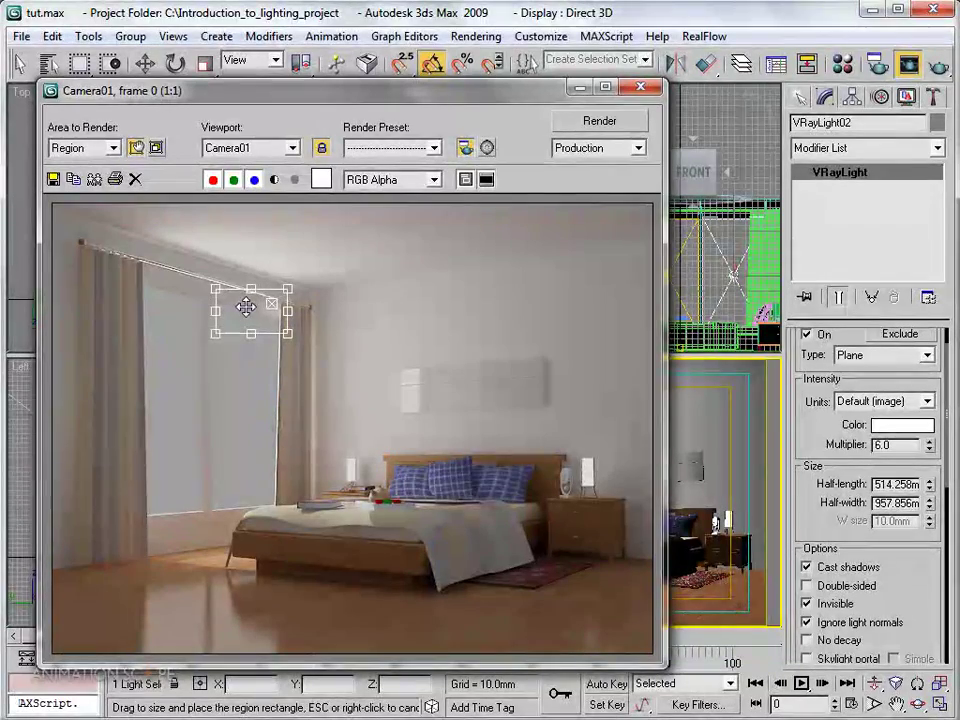
pyautogui.click(617, 122)
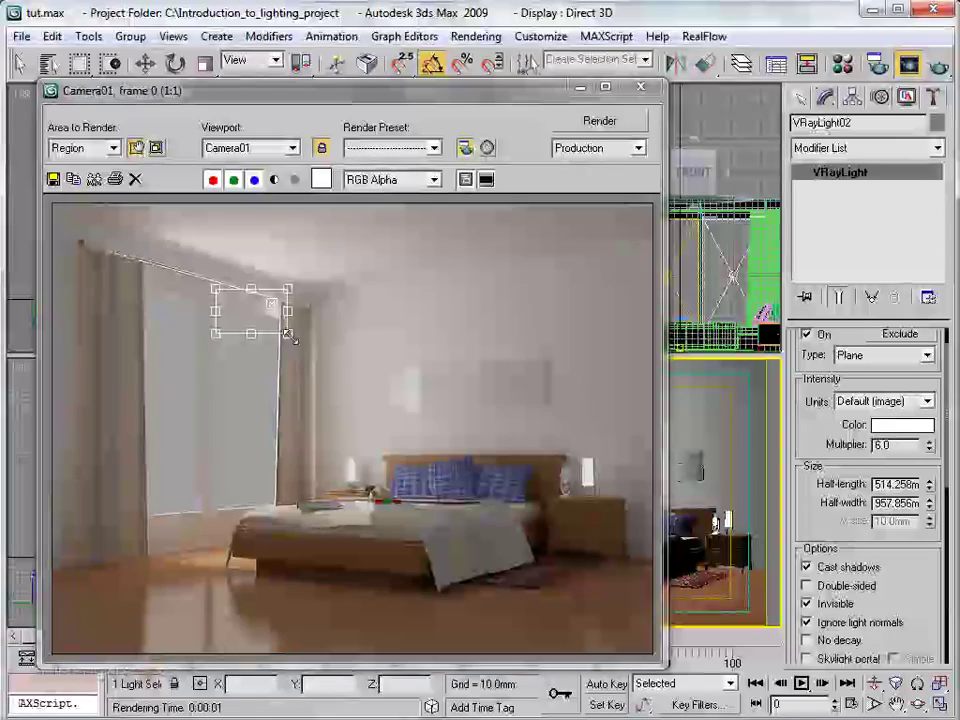
# Enlarge the region to cover the window, curtain and ceiling corner, and re-render it.
pyautogui.moveTo(288, 333); pyautogui.dragTo(373, 434)
pyautogui.click(601, 122)
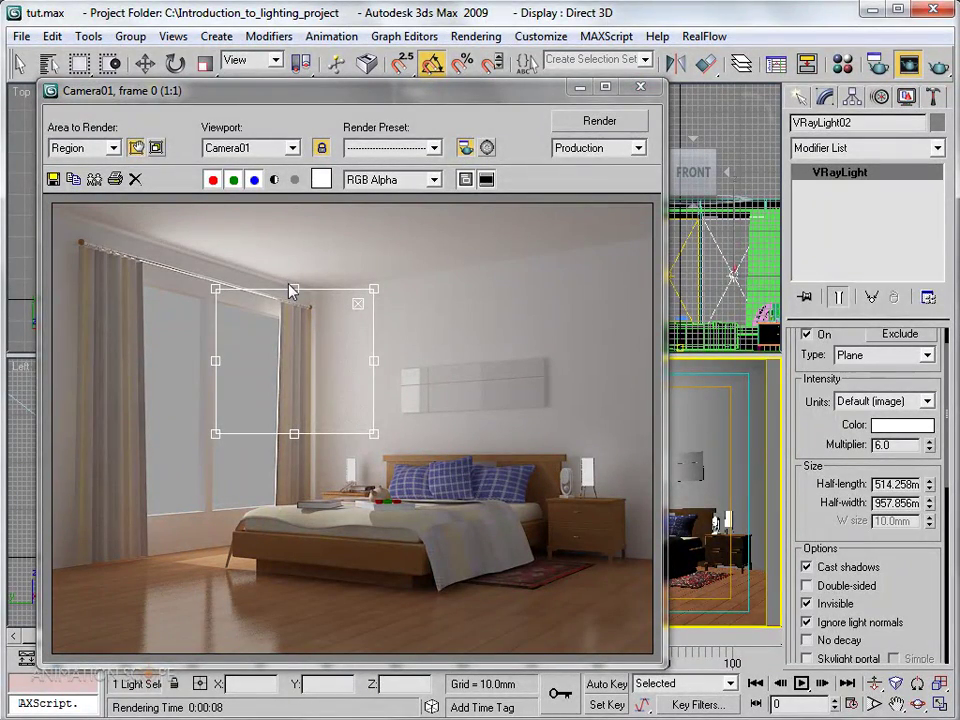
pyautogui.moveTo(293, 289); pyautogui.dragTo(284, 211)
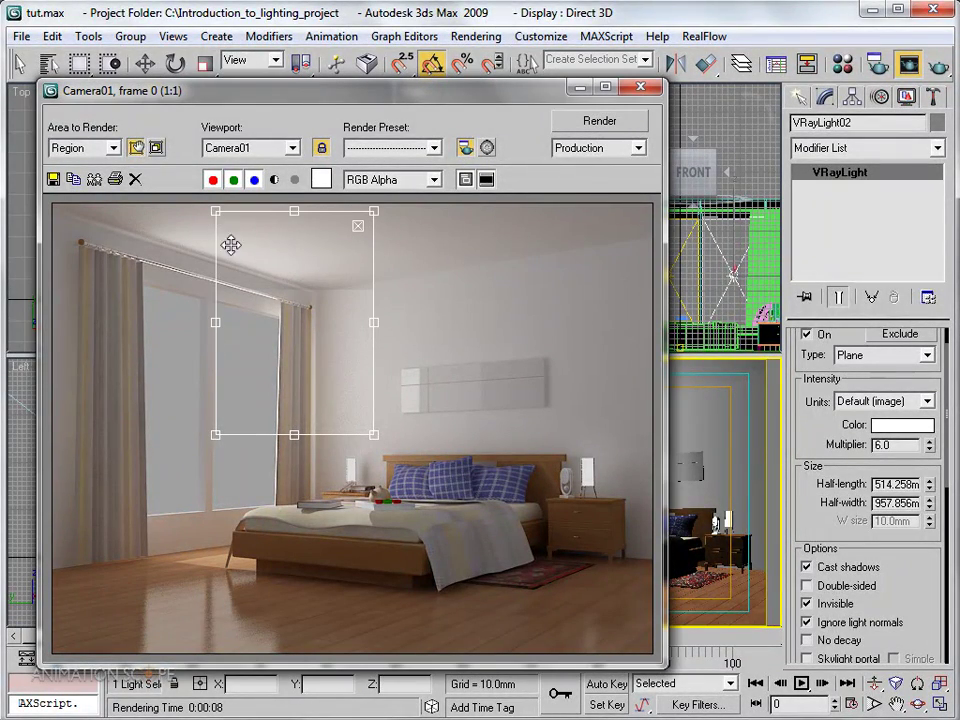
pyautogui.click(593, 127)
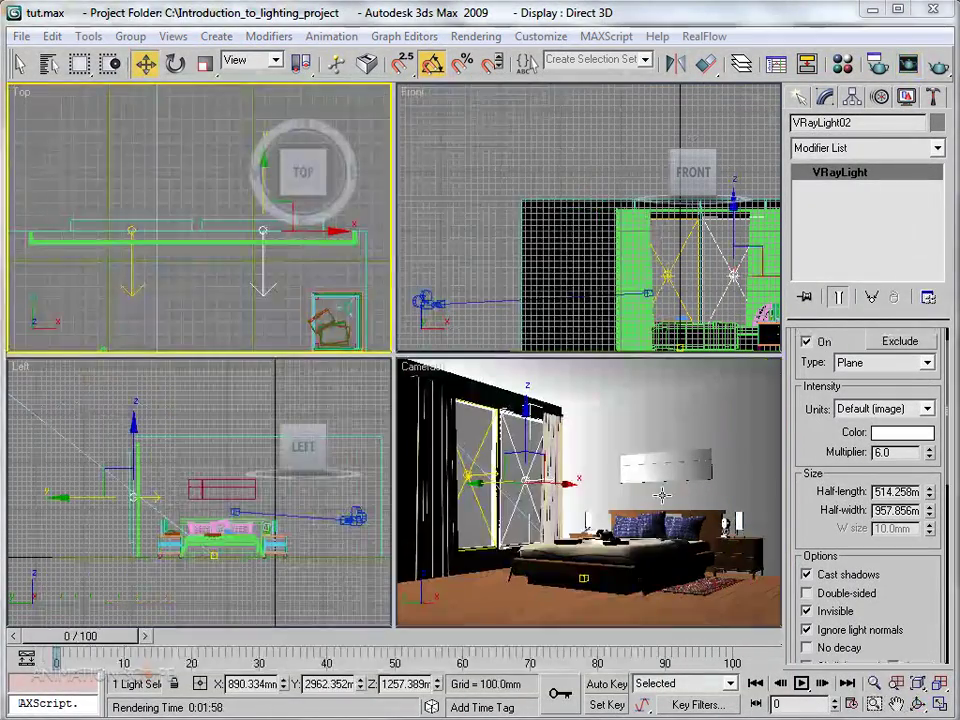
# Reselect VRayLight02, open Render Setup's V-Ray tab, and expand the Adaptive DMC image sampler rollout.
pyautogui.click(579, 426)
pyautogui.click(515, 451)
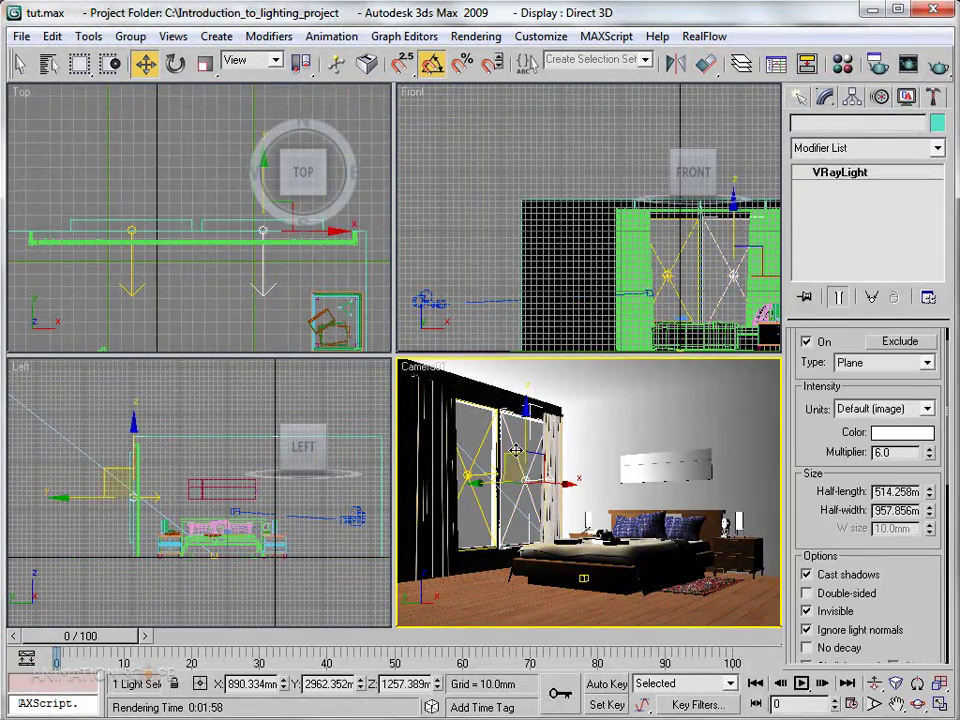
pyautogui.click(876, 64)
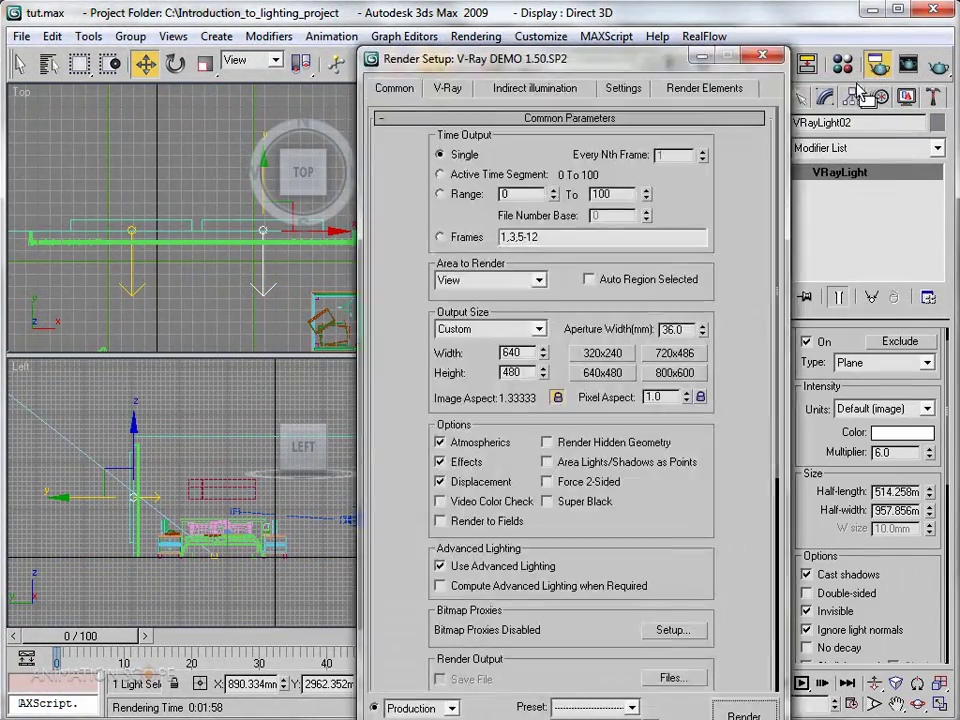
pyautogui.moveTo(514, 39); pyautogui.dragTo(478, 36)
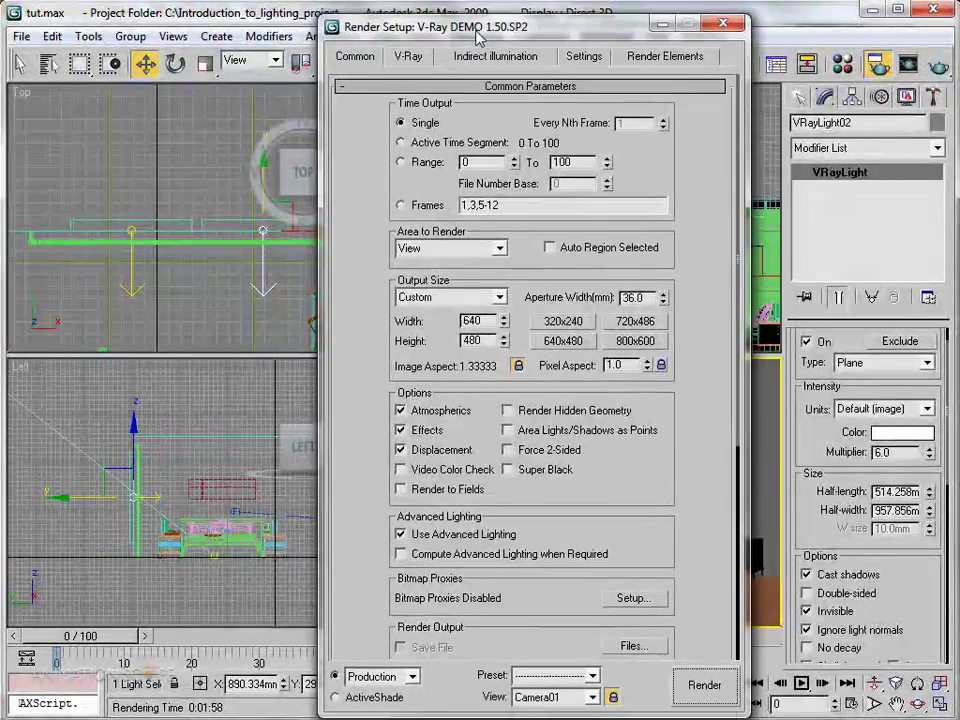
pyautogui.click(408, 56)
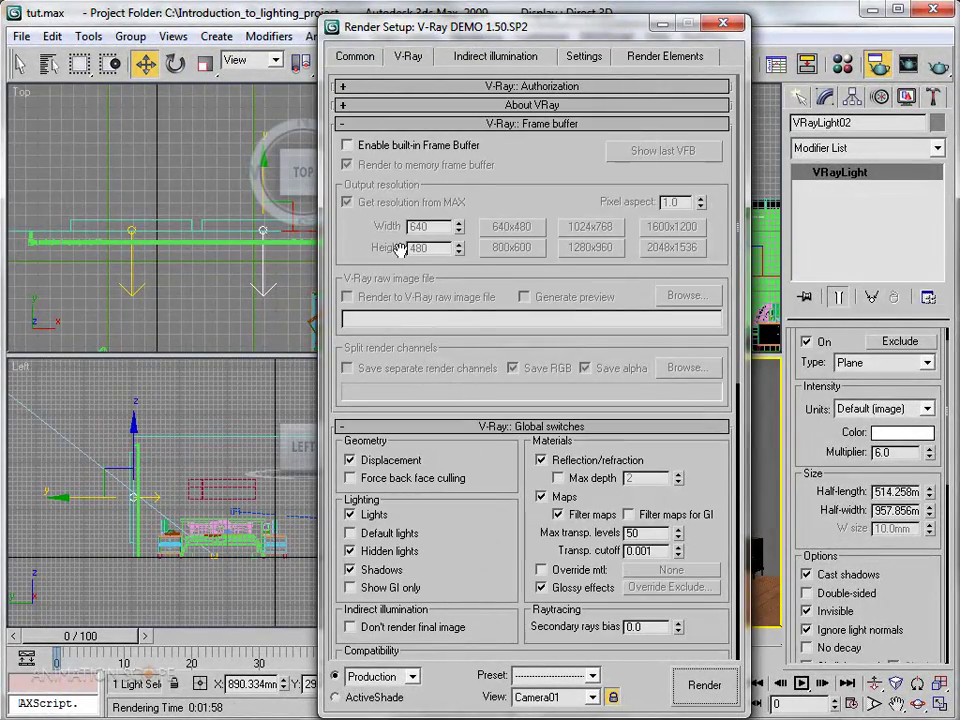
pyautogui.click(356, 123)
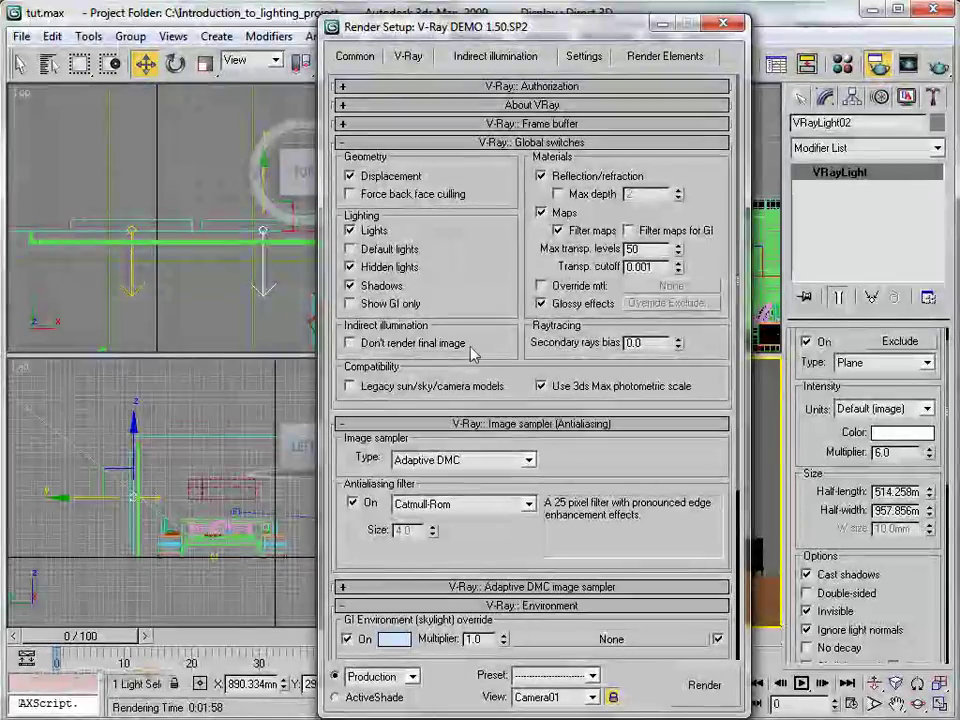
pyautogui.scroll(-5, 474, 326)
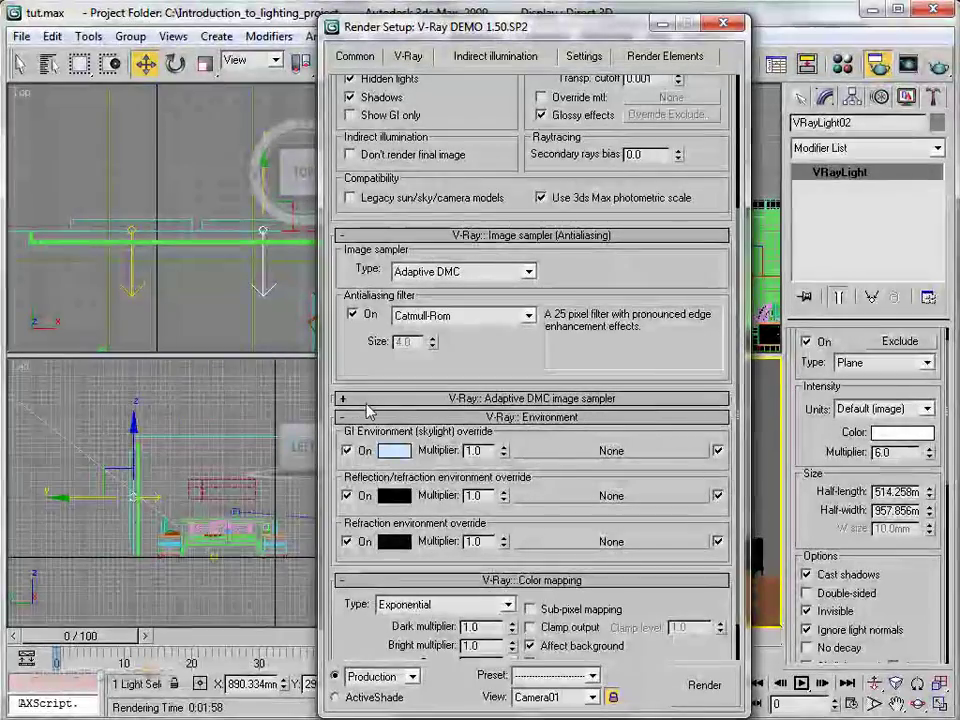
pyautogui.click(455, 399)
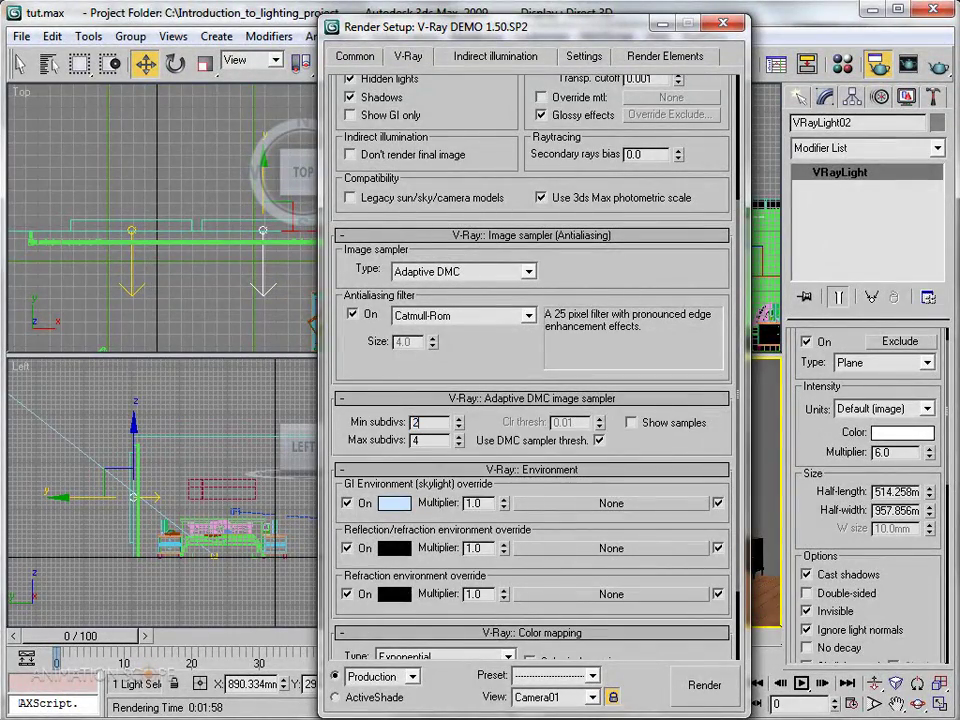
pyautogui.click(495, 56)
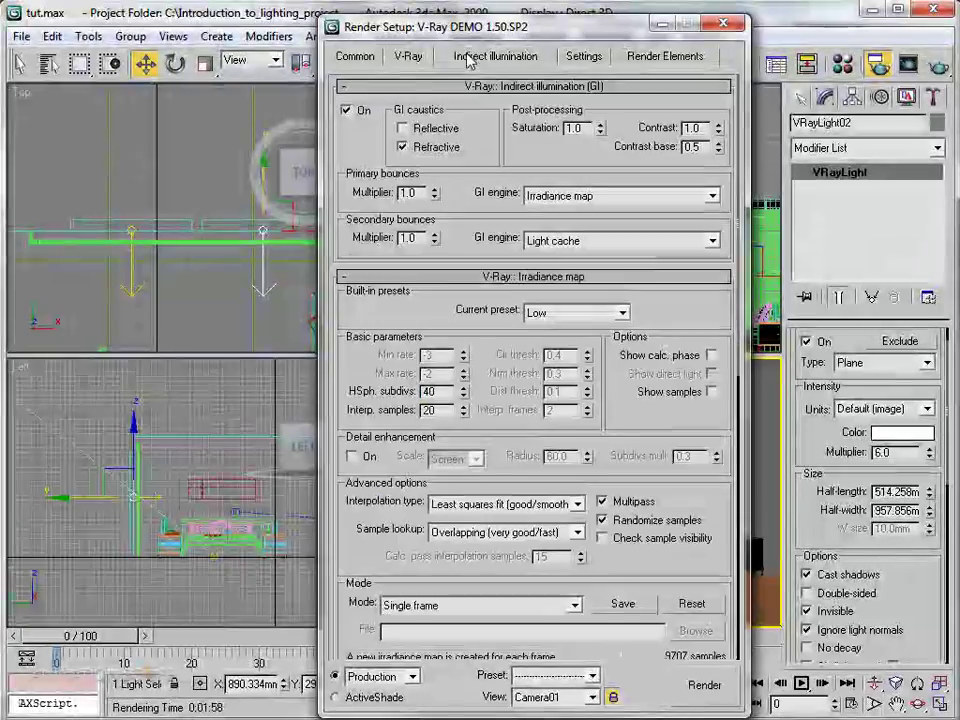
# Set the irradiance map preset to High (50 HSph. subdivs) and scroll down to the Light cache parameters.
pyautogui.click(541, 316)
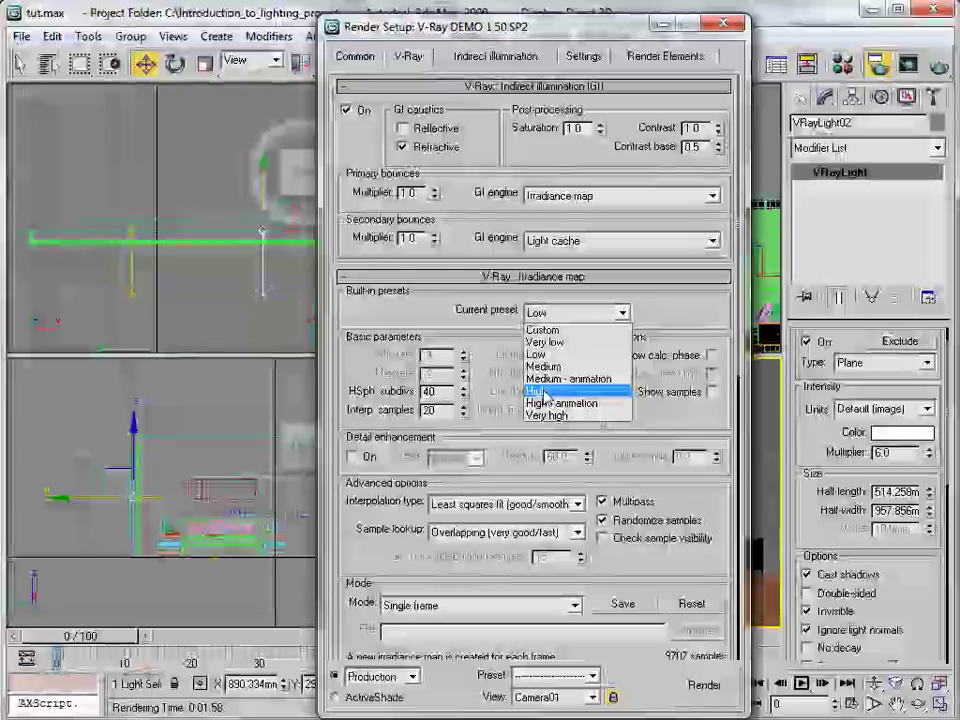
pyautogui.click(533, 390)
pyautogui.press('Tab')
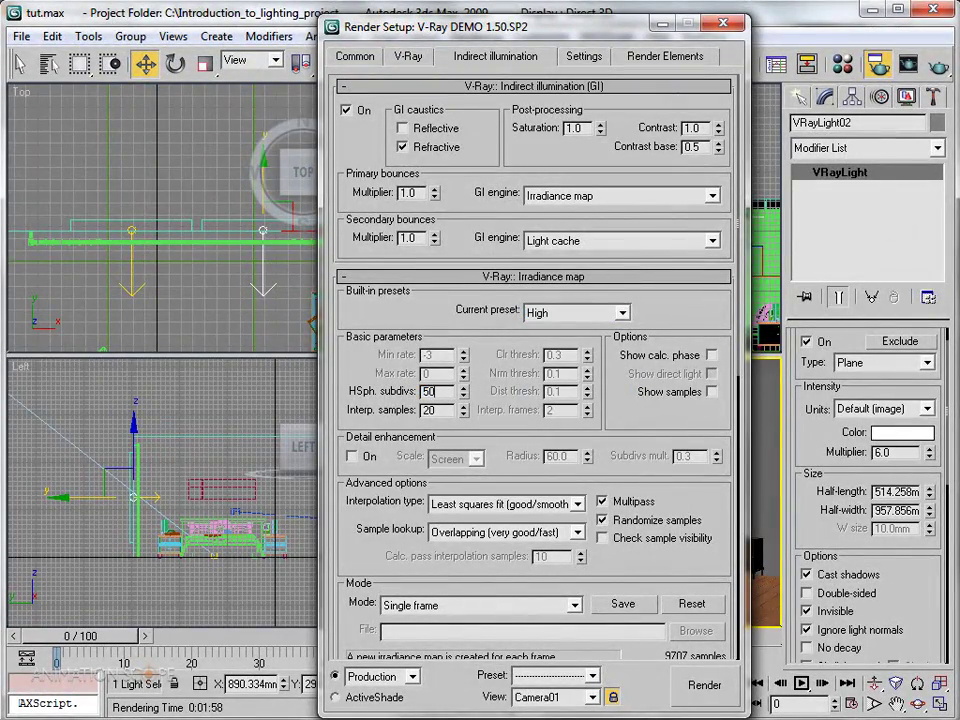
pyautogui.scroll(-5, 380, 380)
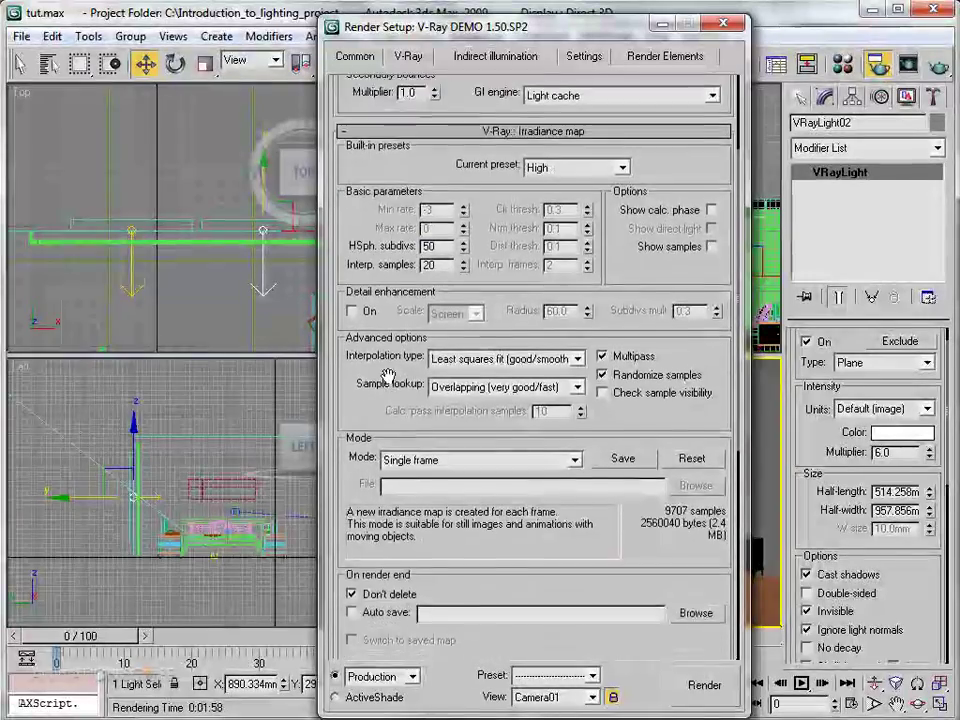
pyautogui.moveTo(367, 569); pyautogui.dragTo(393, 416)
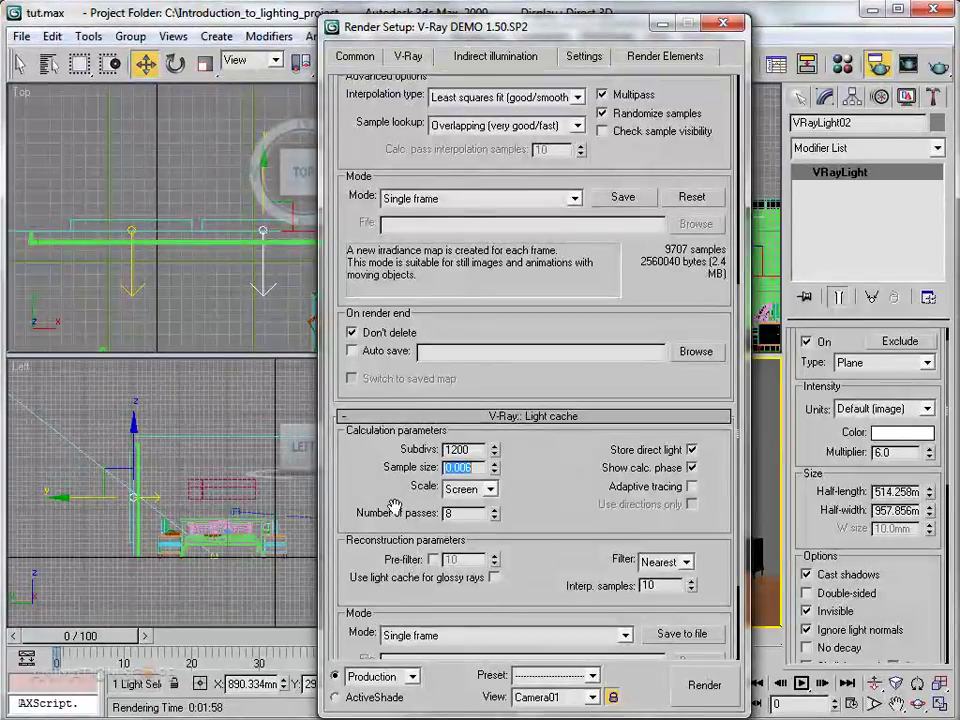
pyautogui.scroll(-5, 474, 476)
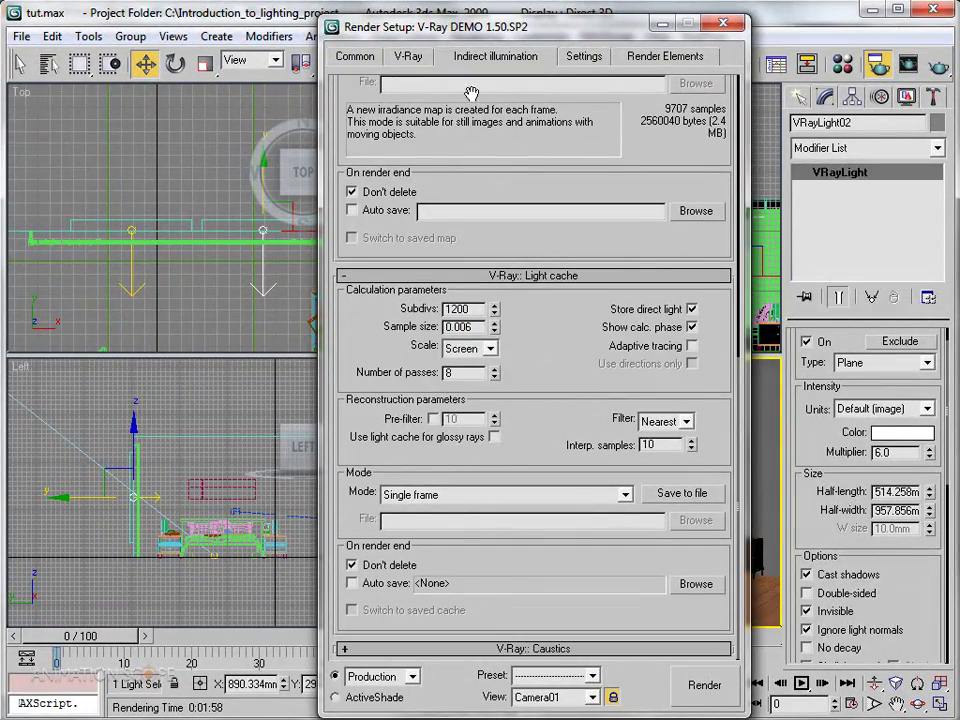
# Set the output size to 1000 × 750, render Camera01, and maximize the frame window.
pyautogui.click(407, 56)
pyautogui.click(354, 56)
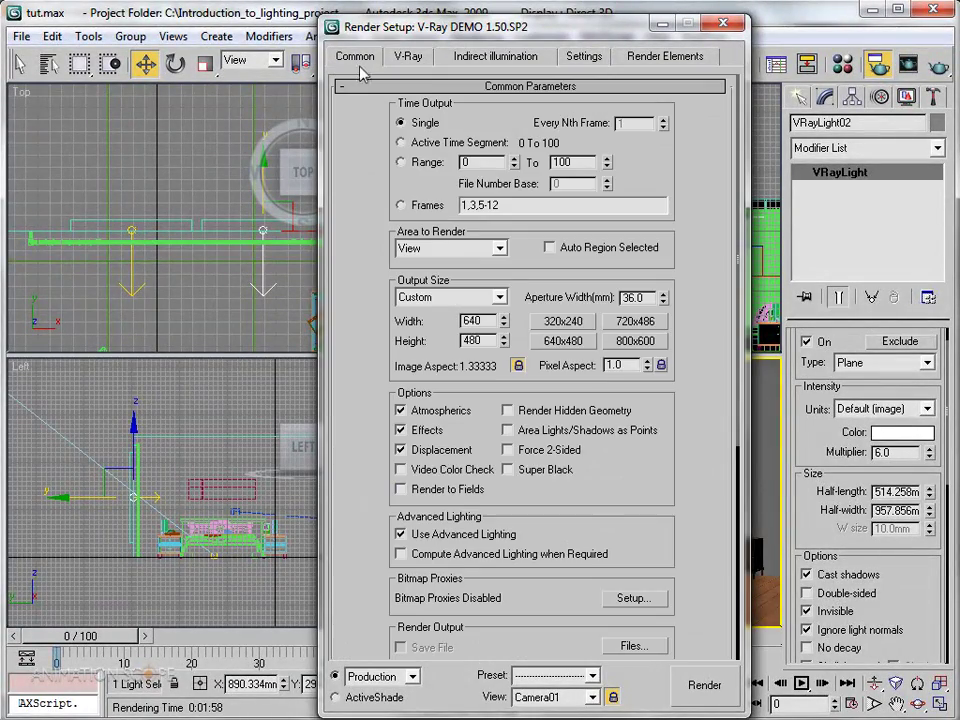
pyautogui.click(610, 343)
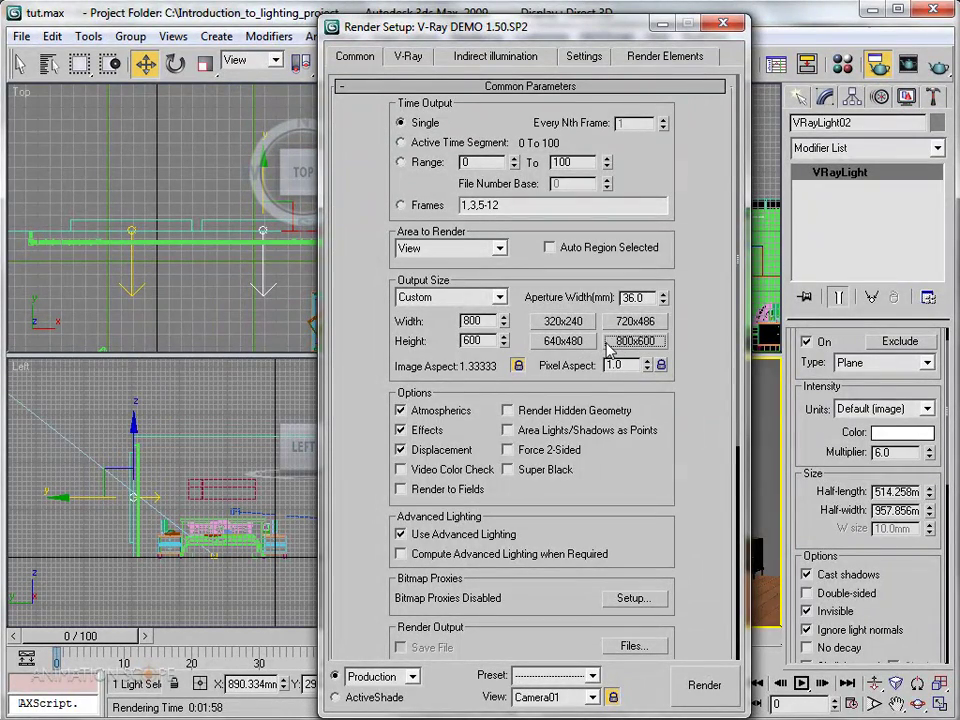
pyautogui.doubleClick(476, 323)
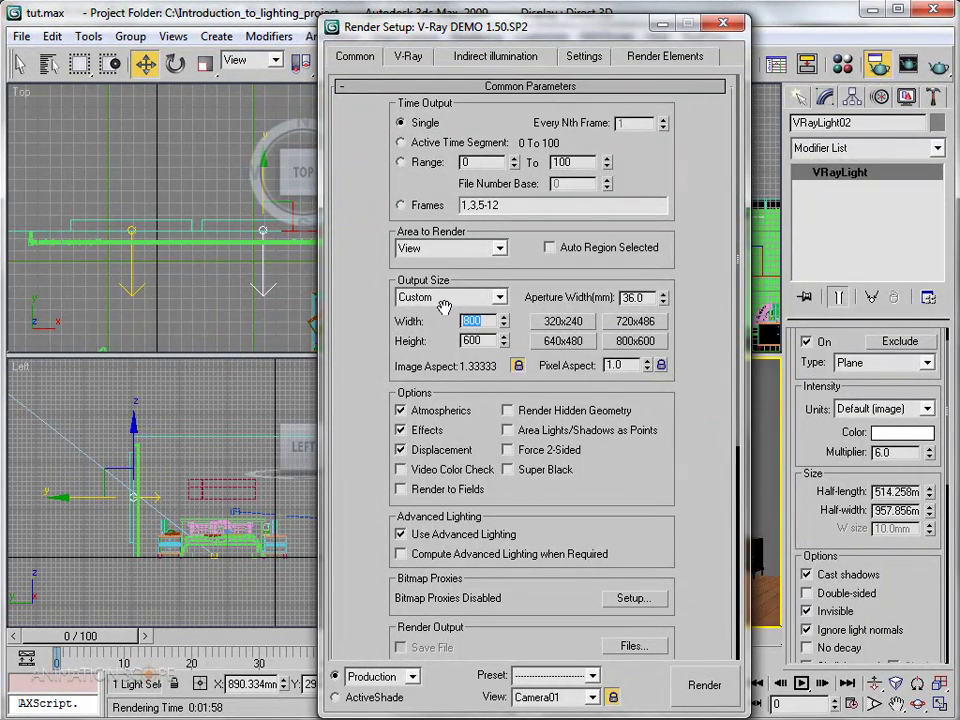
pyautogui.write('1000')
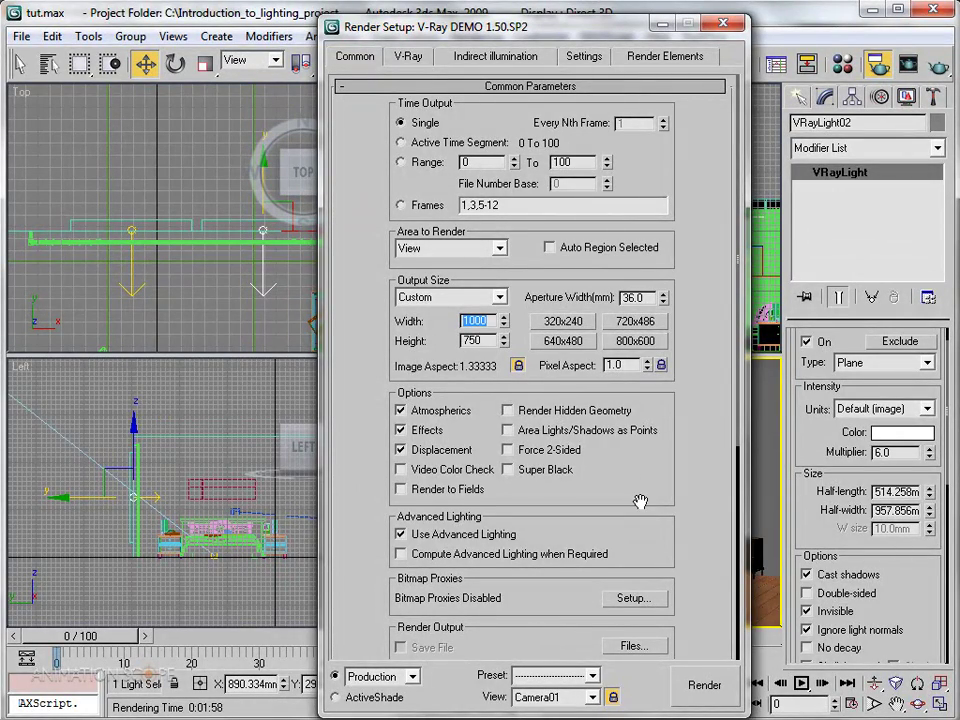
pyautogui.scroll(-3, 640, 502)
pyautogui.click(700, 688)
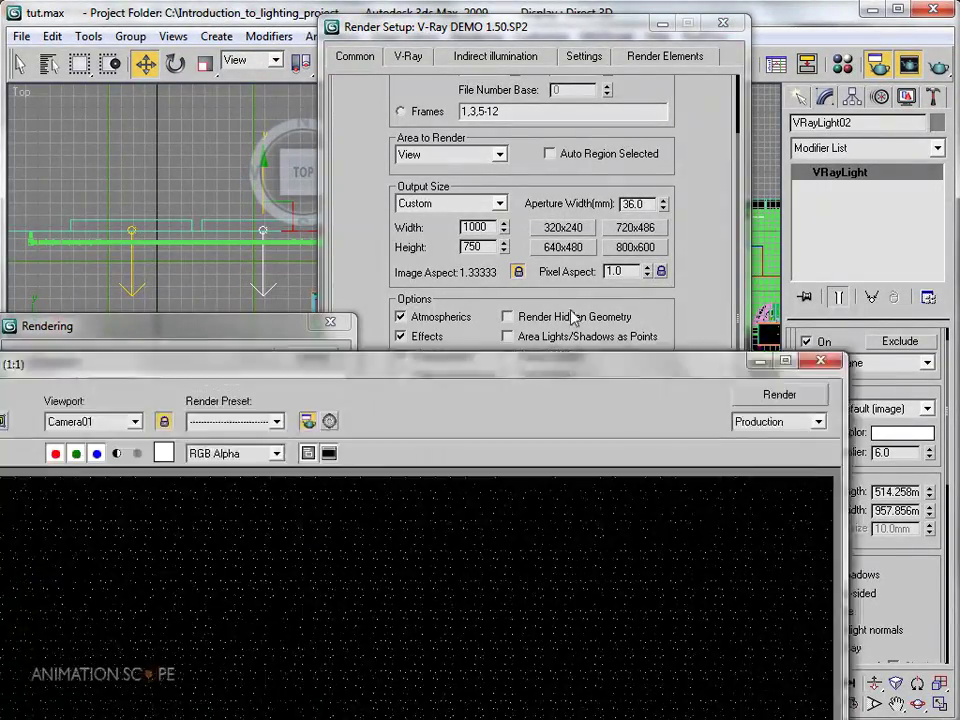
pyautogui.moveTo(551, 371); pyautogui.dragTo(657, 10)
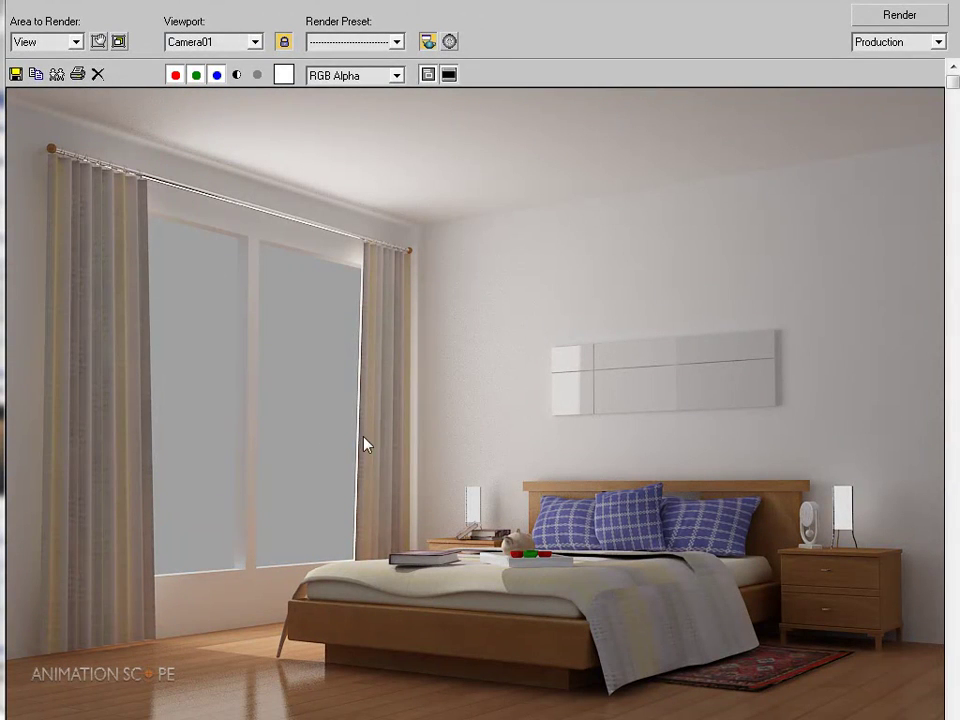
pyautogui.click(16, 74)
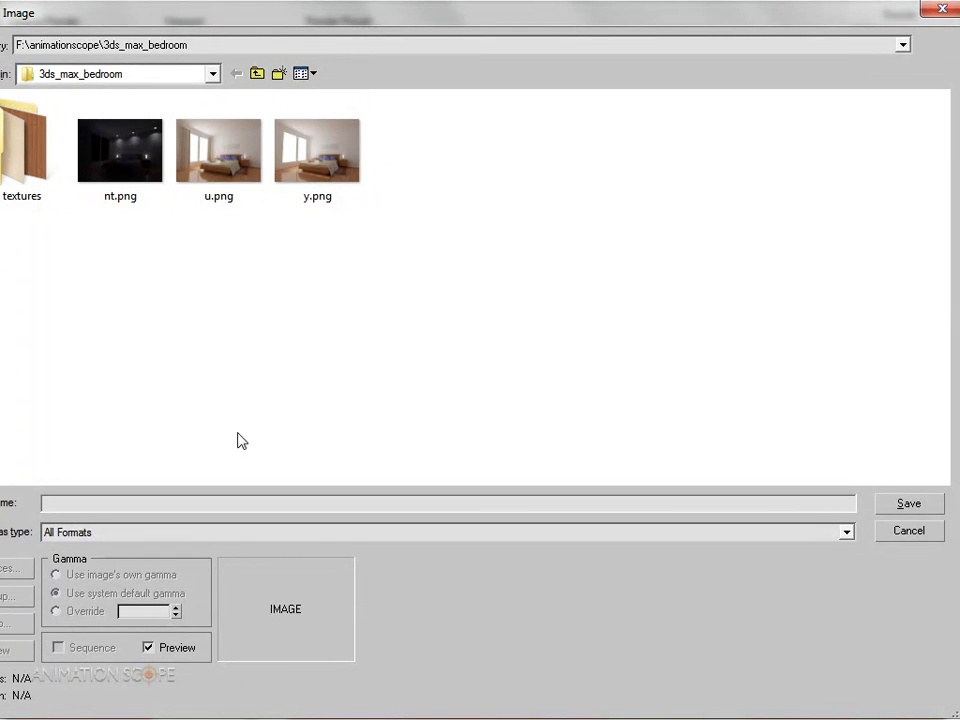
# Save the render as tutorial_diffuse.png, then bring up its context menu in Explorer.
pyautogui.write('tut')
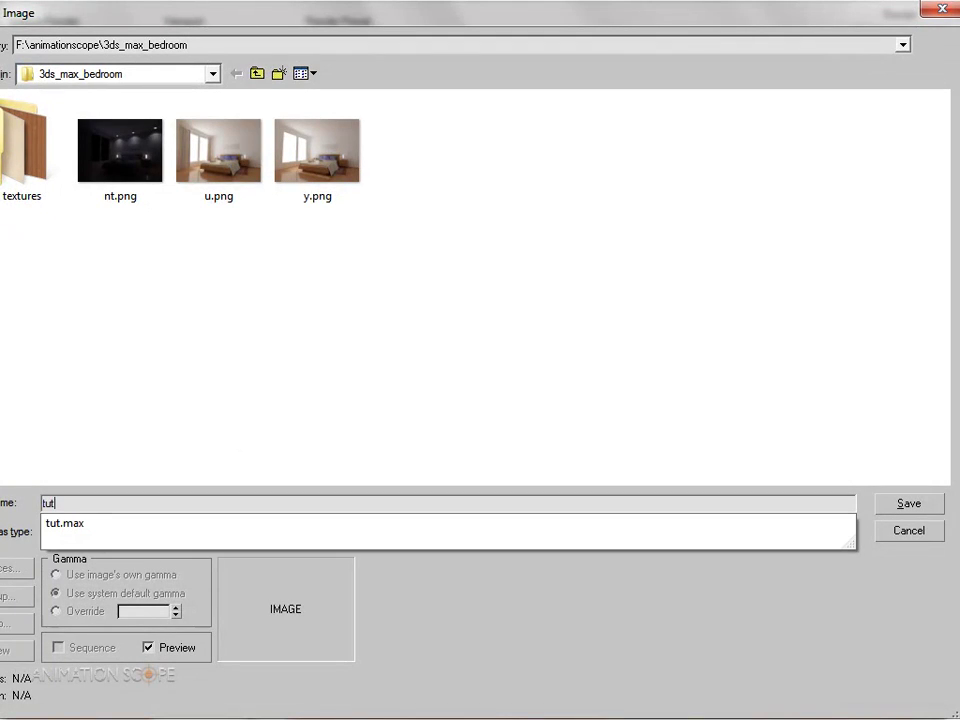
pyautogui.write('or')
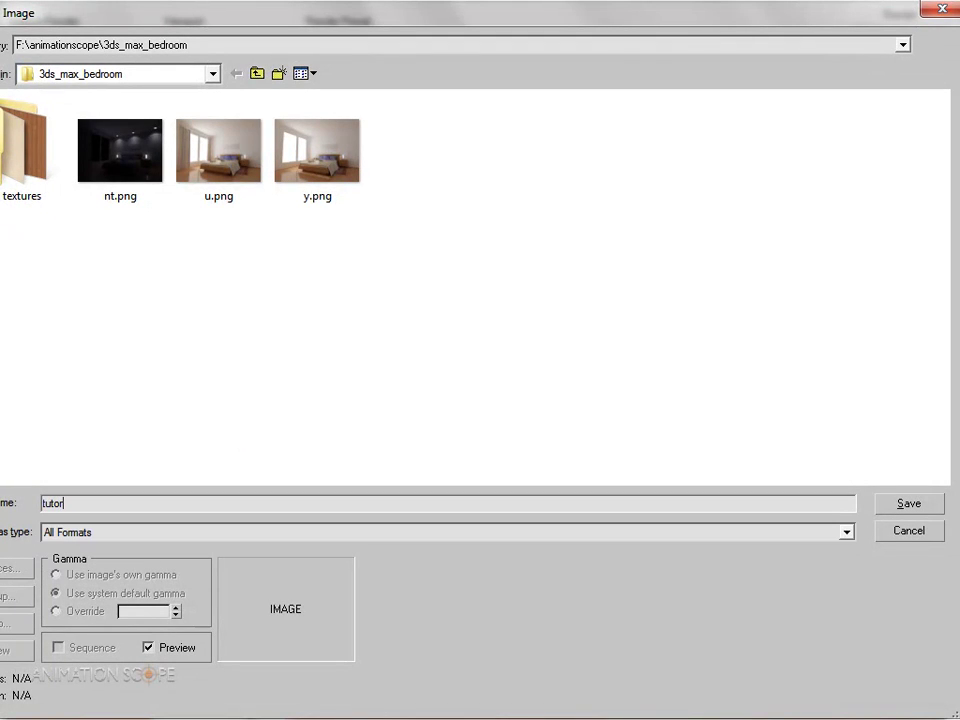
pyautogui.write('ial_diffuse')
pyautogui.click(633, 530)
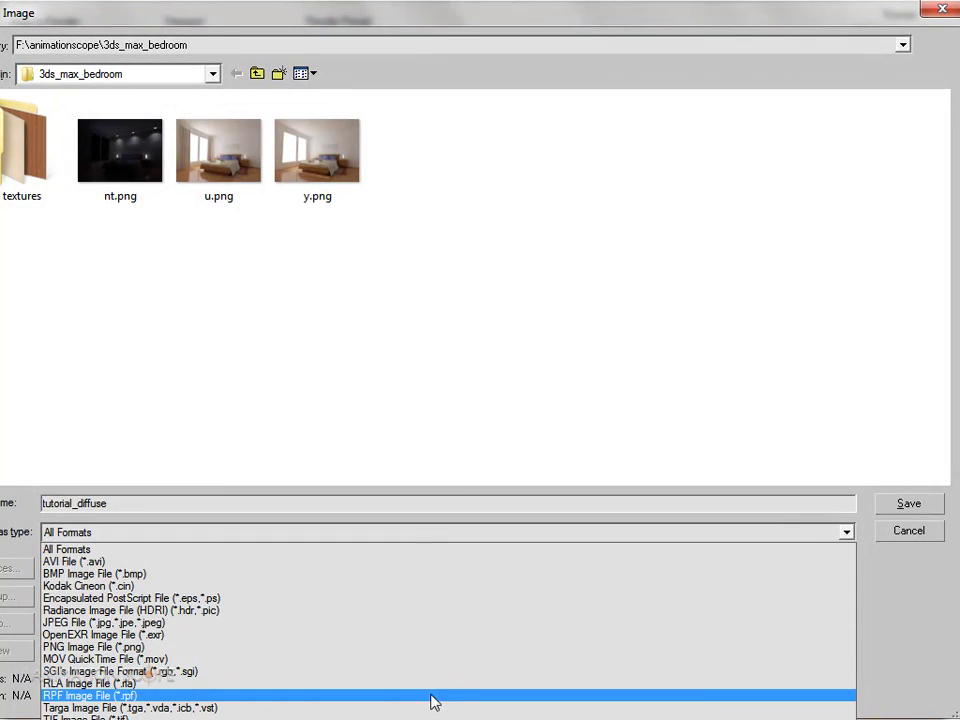
pyautogui.click(398, 650)
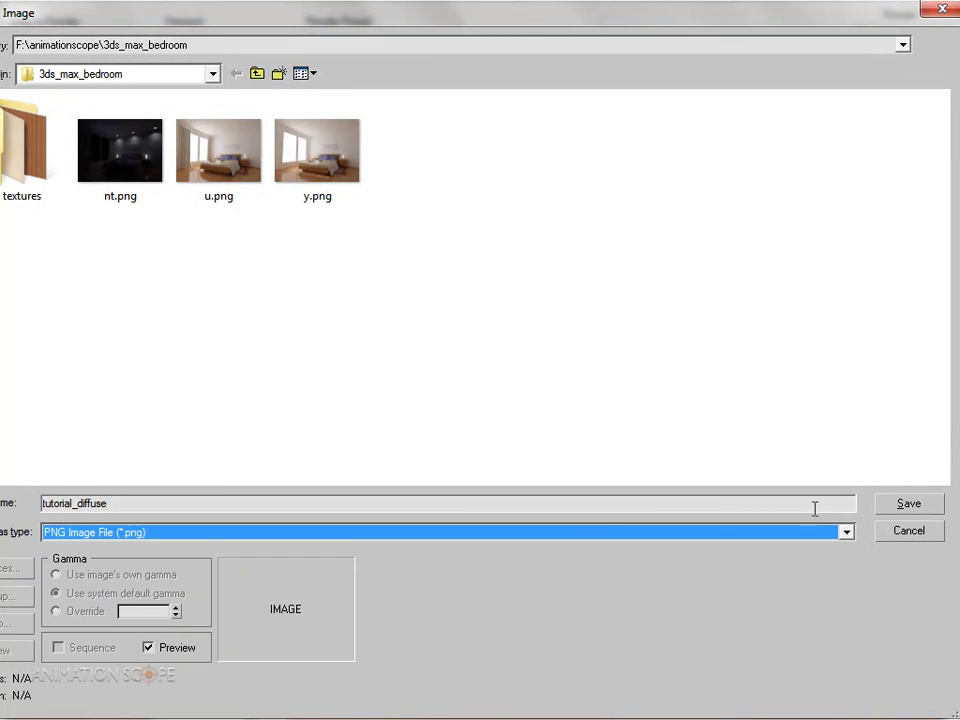
pyautogui.click(910, 505)
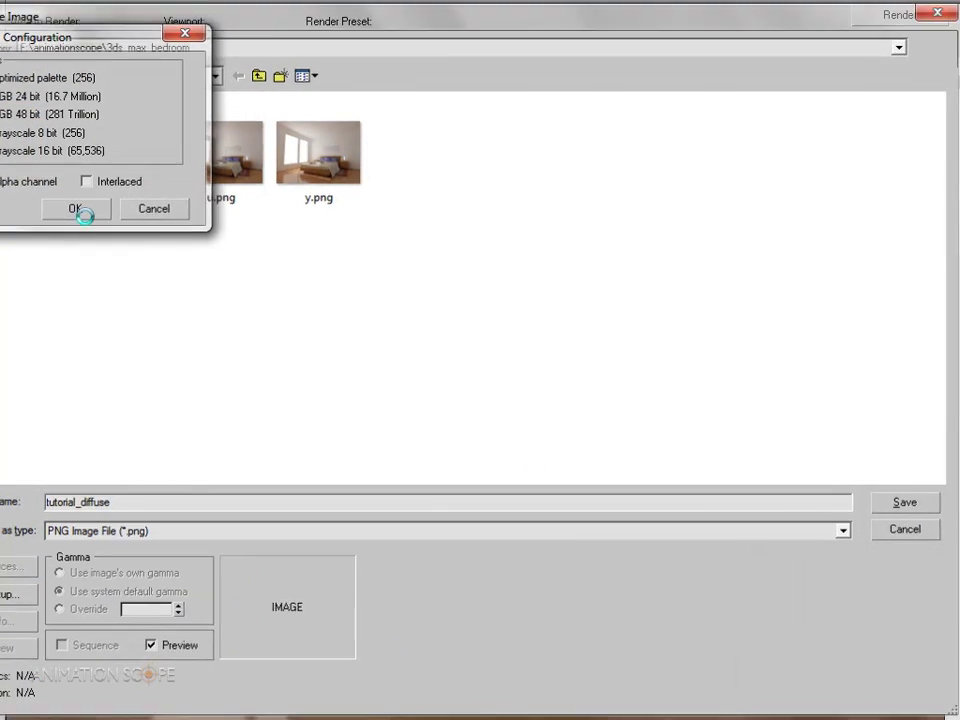
pyautogui.click(75, 209)
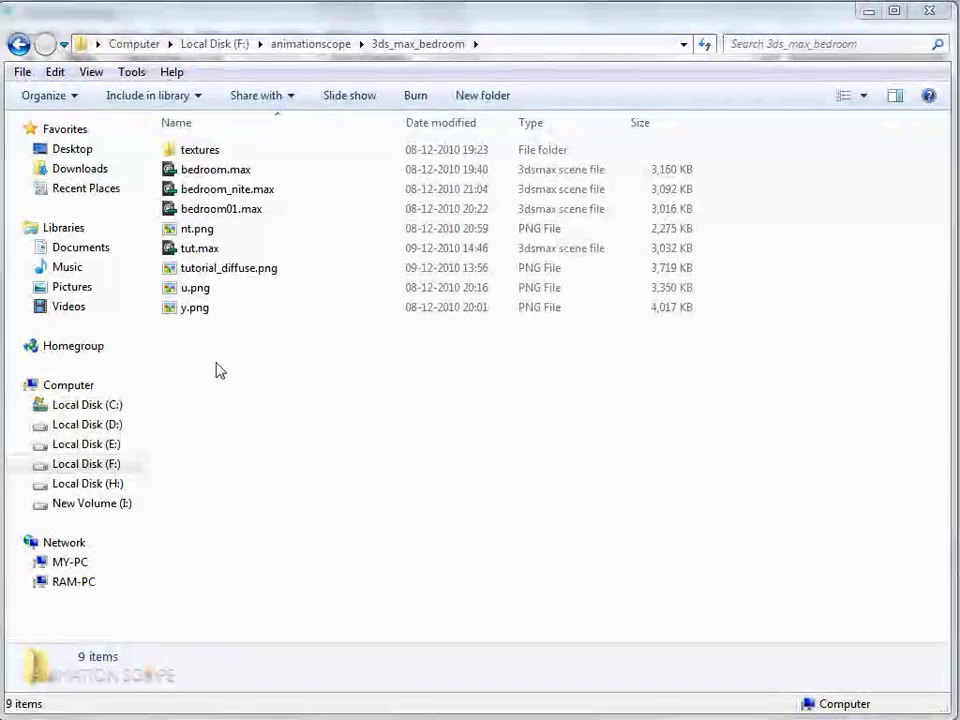
pyautogui.click(218, 277)
pyautogui.rightClick(217, 275)
# Open tutorial_diffuse.png in Photoshop CS2 and enlarge its document window around the image.
pyautogui.moveTo(393, 497)
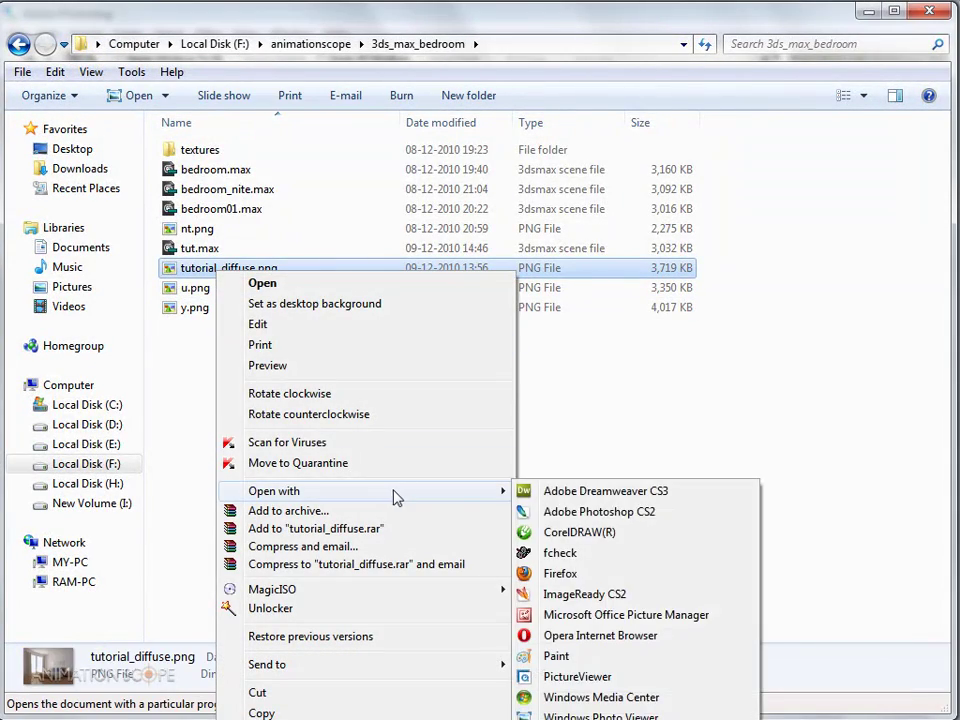
pyautogui.click(545, 511)
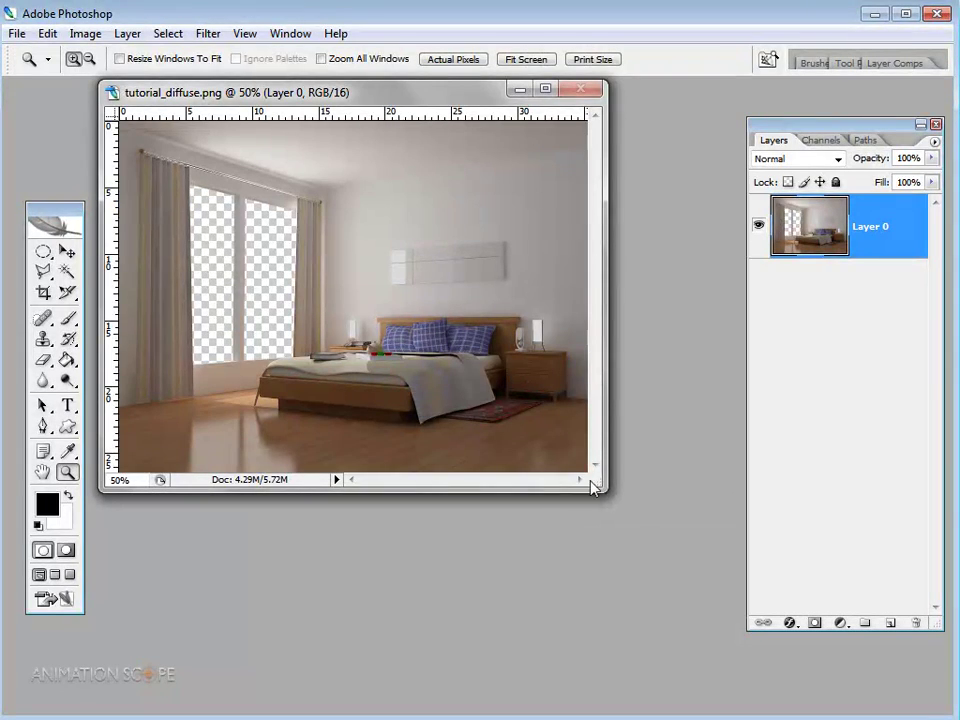
pyautogui.moveTo(597, 483); pyautogui.dragTo(650, 578)
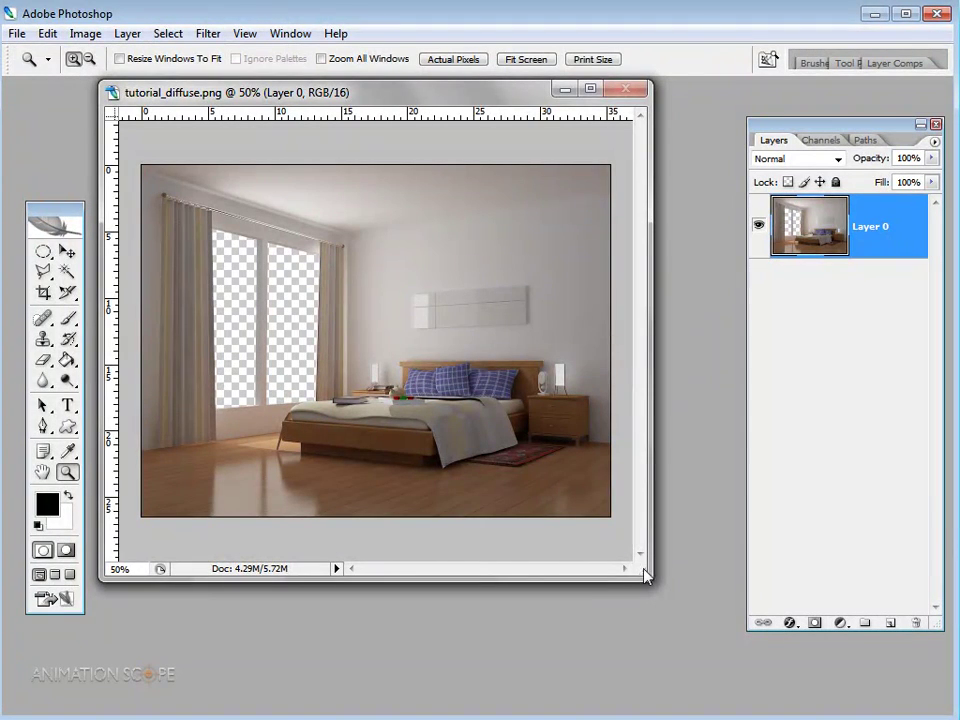
pyautogui.moveTo(638, 569); pyautogui.dragTo(681, 614)
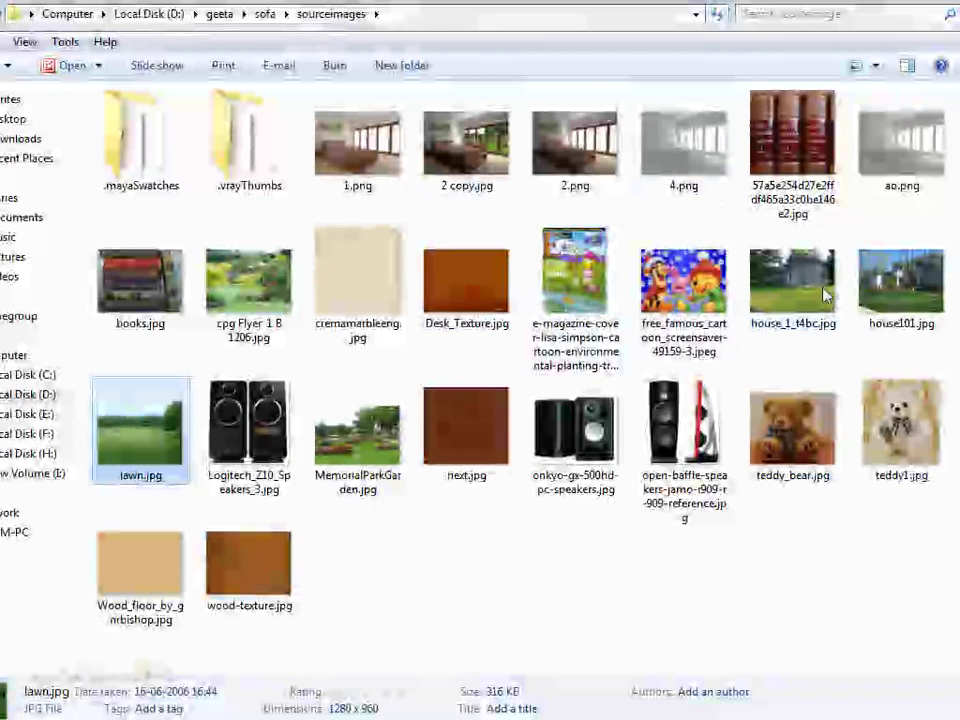
# Open lawn.jpg from the sourceimages folder in Adobe Photoshop CS2.
pyautogui.press('Left')
pyautogui.press('Left')
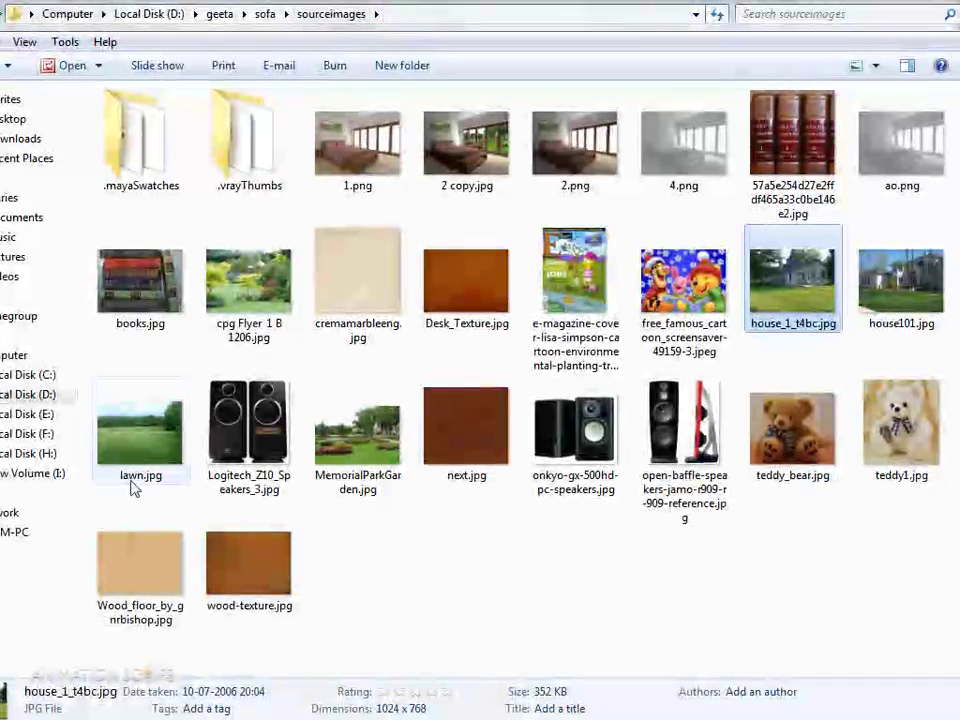
pyautogui.click(148, 453)
pyautogui.rightClick(148, 453)
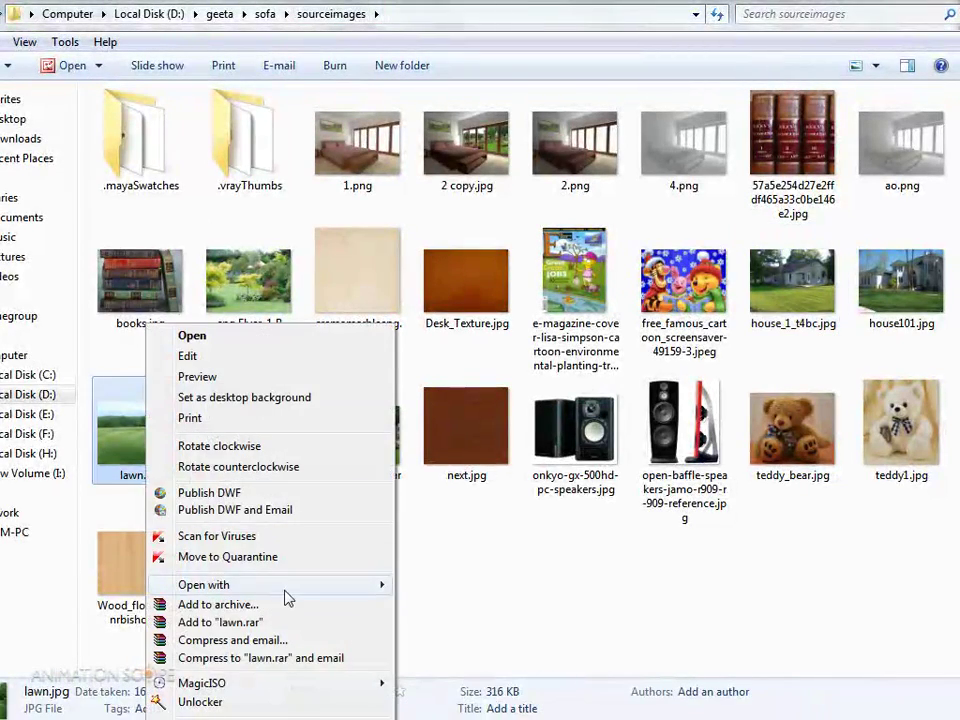
pyautogui.moveTo(285, 586)
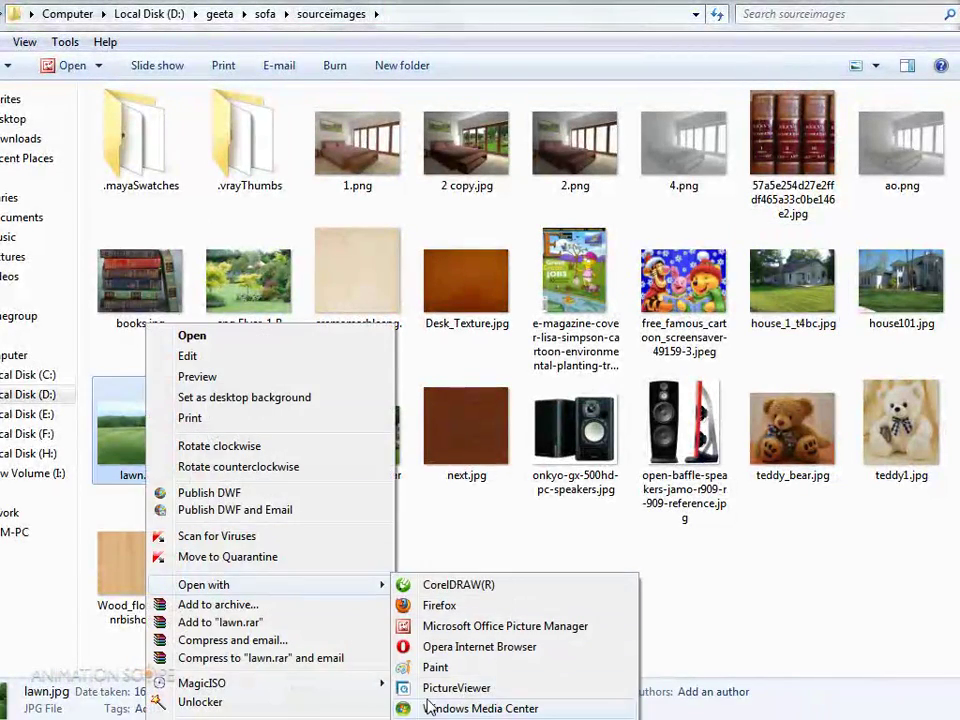
pyautogui.click(499, 568)
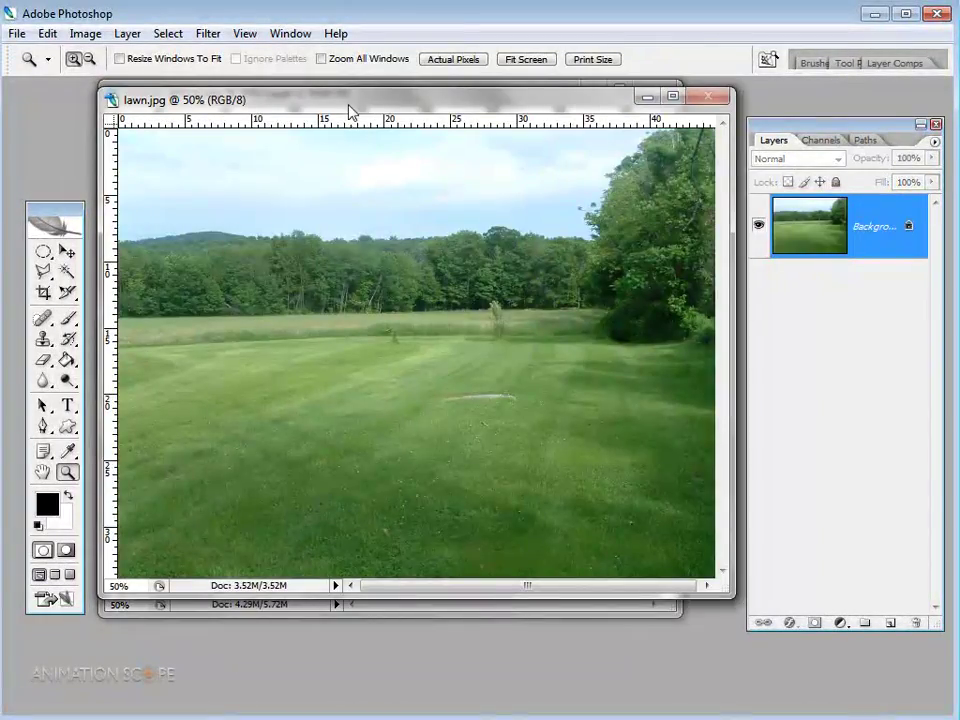
# Copy the lawn photo into tutorial_diffuse as Layer 1 and place it below Layer 0.
pyautogui.moveTo(350, 112); pyautogui.dragTo(540, 159)
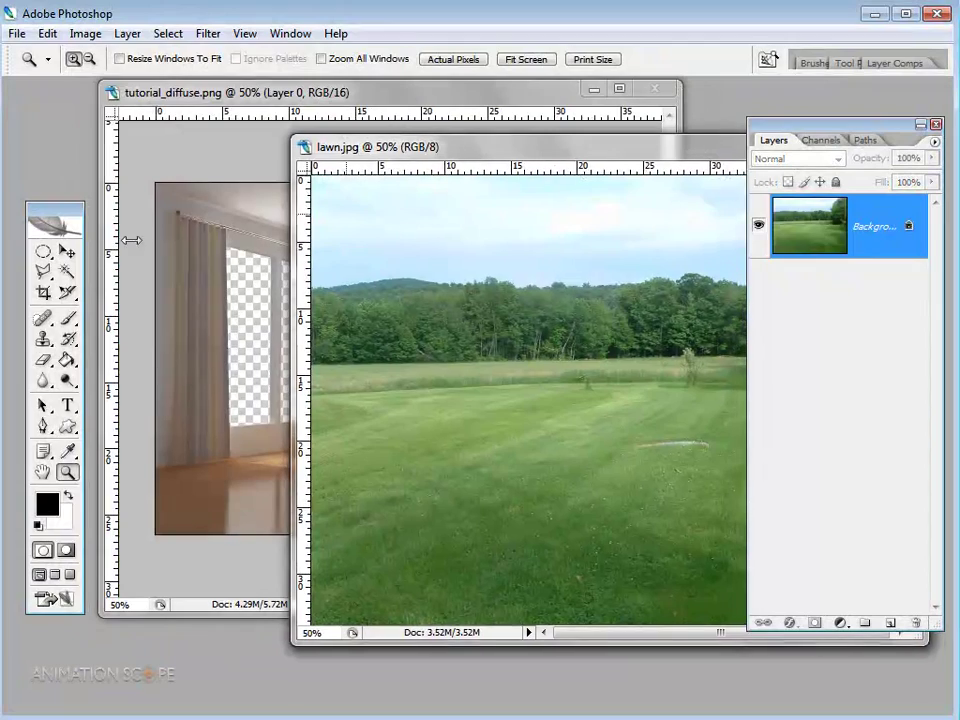
pyautogui.click(66, 252)
pyautogui.moveTo(213, 362); pyautogui.dragTo(213, 362)
pyautogui.click(411, 298)
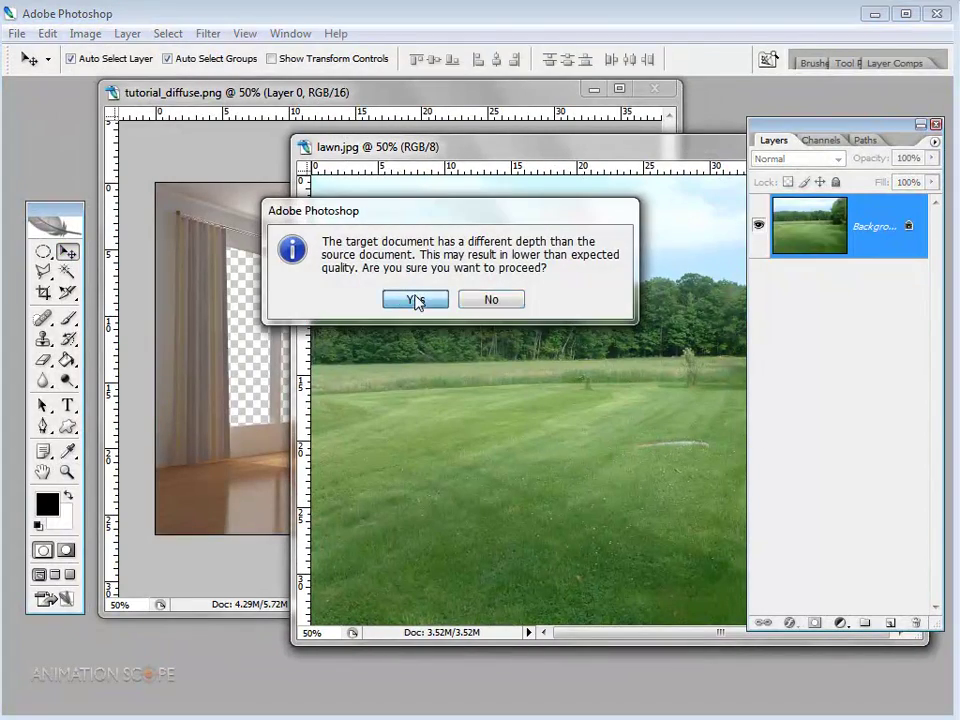
pyautogui.moveTo(853, 237); pyautogui.dragTo(810, 347)
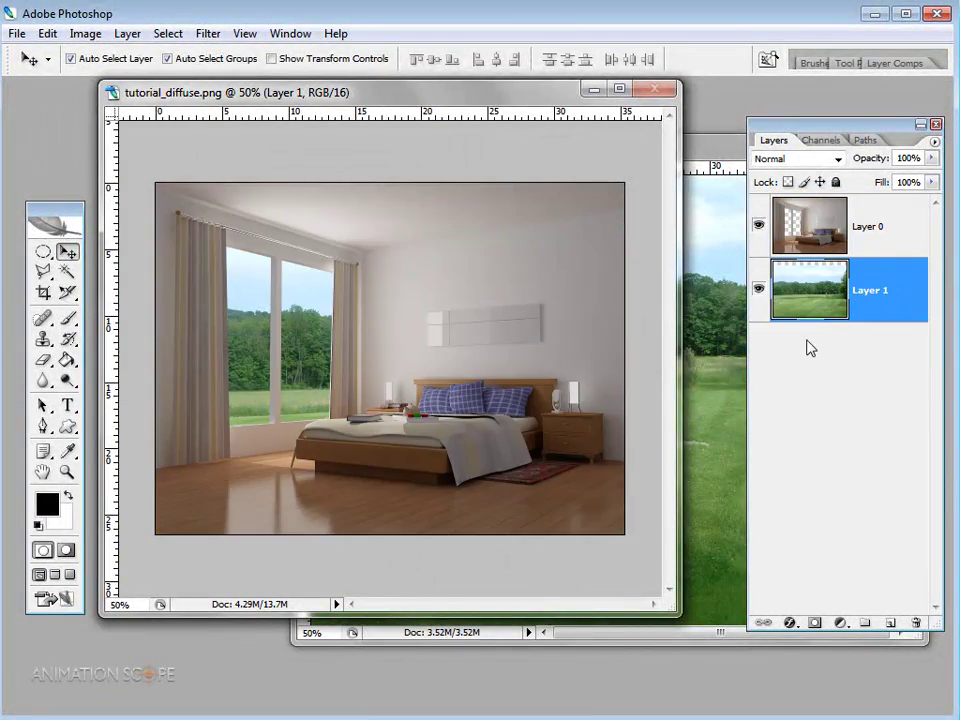
# Zoom to 100%, slide the lawn behind the window panes, and reselect Layer 0.
pyautogui.press('z')
pyautogui.click(290, 360)
pyautogui.click(287, 343)
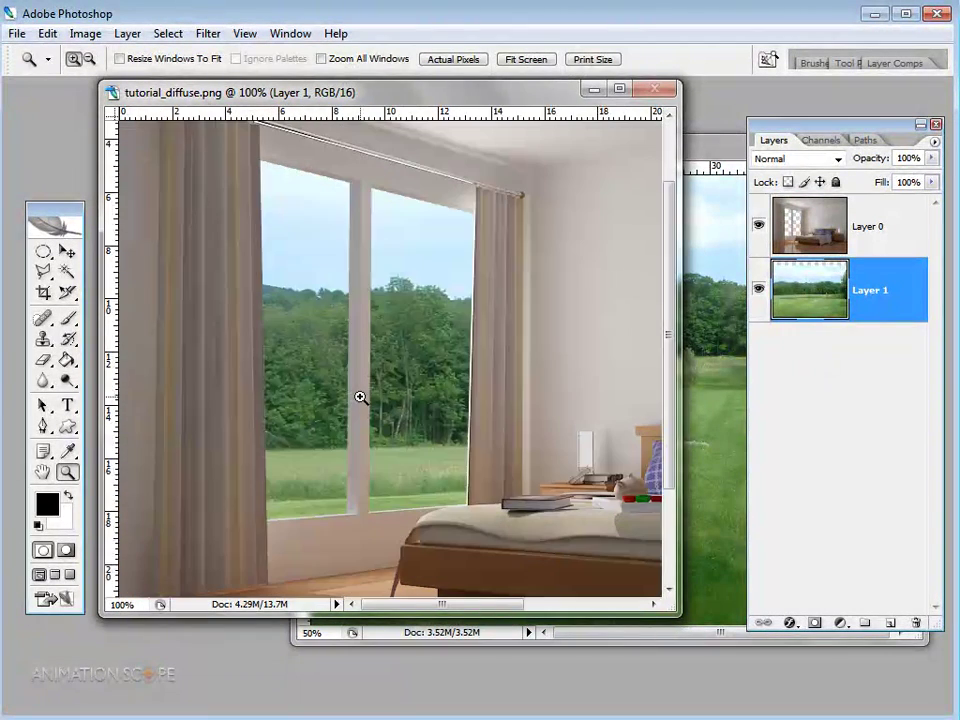
pyautogui.press('v')
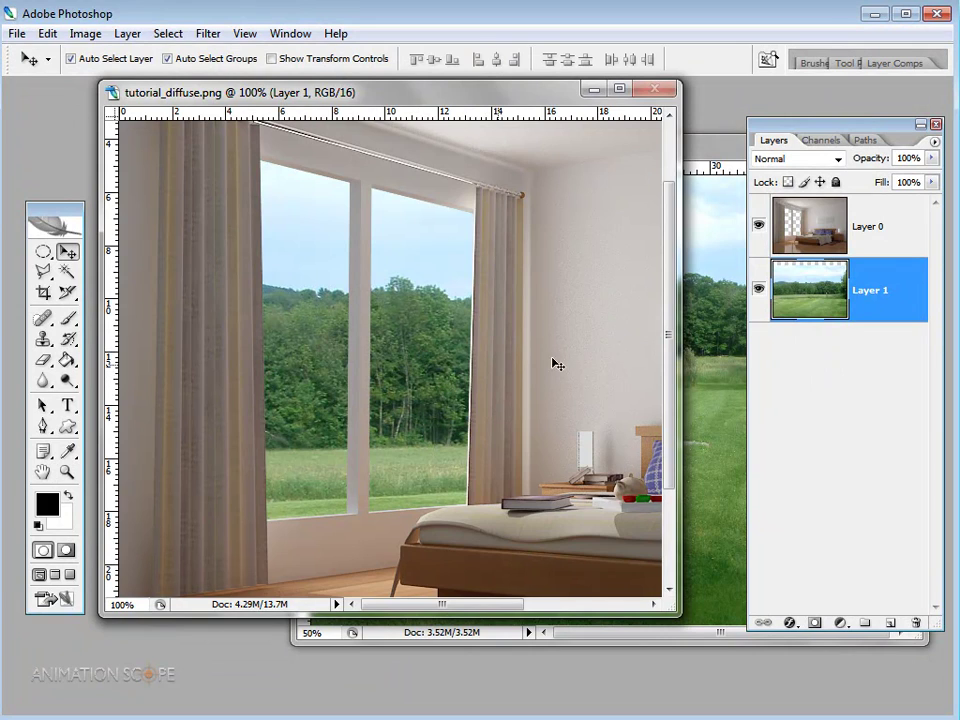
pyautogui.moveTo(680, 379); pyautogui.dragTo(720, 378)
pyautogui.moveTo(421, 319); pyautogui.dragTo(401, 384)
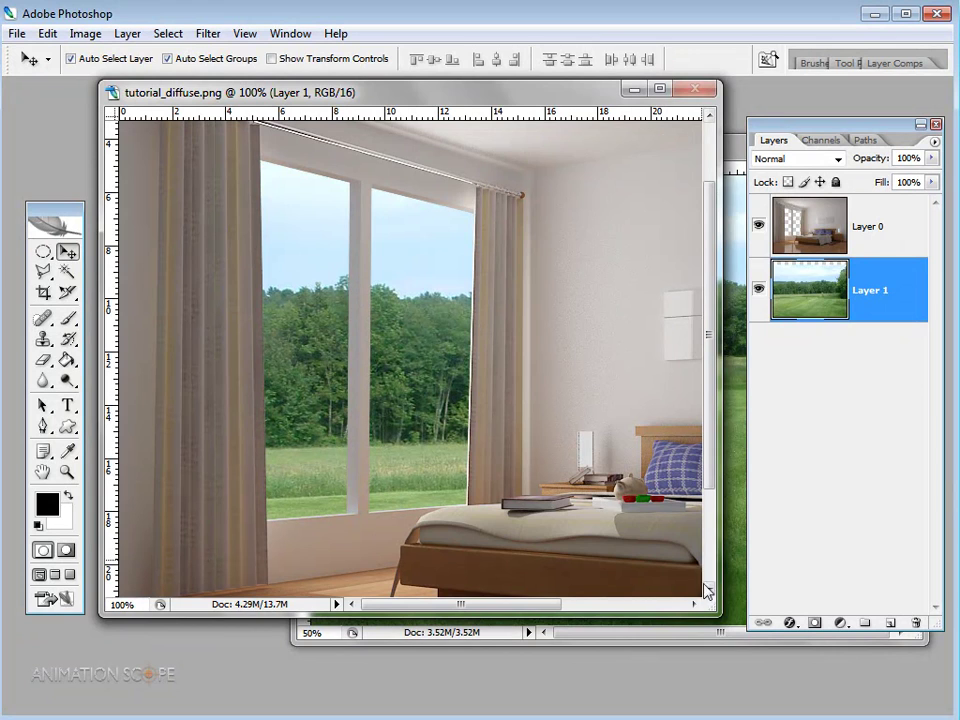
pyautogui.moveTo(709, 603); pyautogui.dragTo(771, 660)
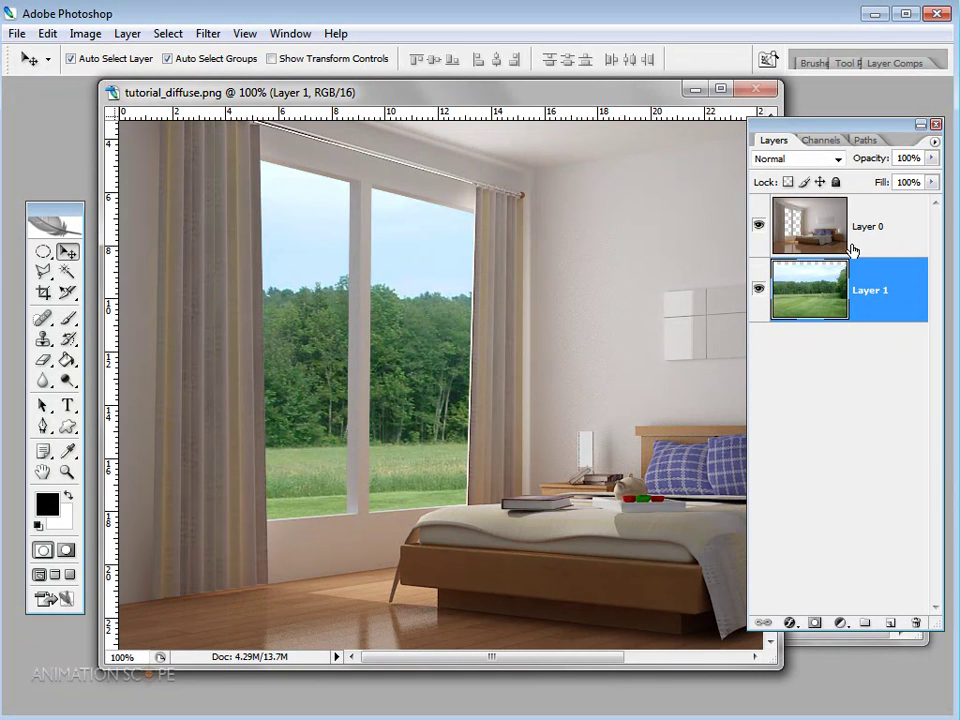
pyautogui.click(851, 244)
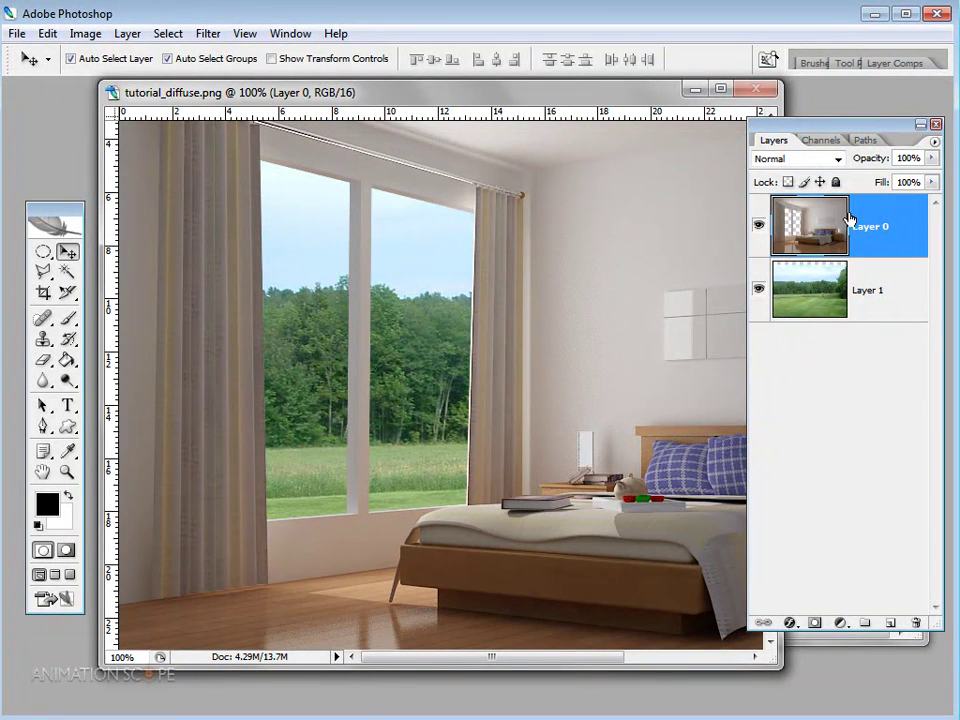
pyautogui.click(85, 33)
# Apply a Color Balance to Layer 0, nudging the midtones slightly toward green.
pyautogui.moveTo(130, 79)
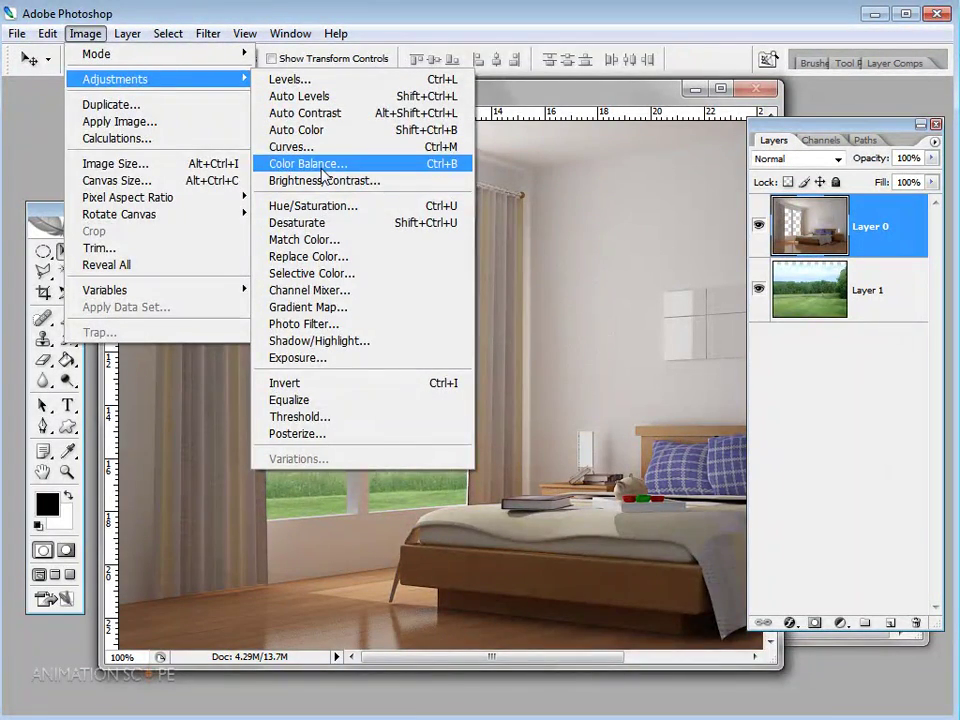
pyautogui.click(318, 163)
pyautogui.moveTo(665, 541); pyautogui.dragTo(720, 407)
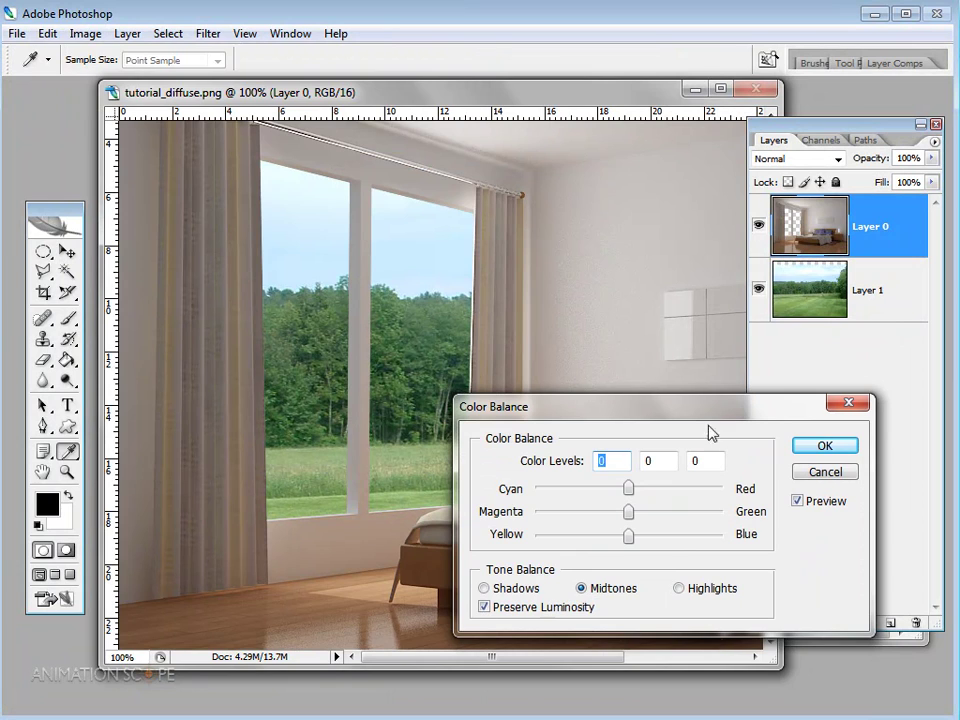
pyautogui.moveTo(629, 511); pyautogui.dragTo(635, 514)
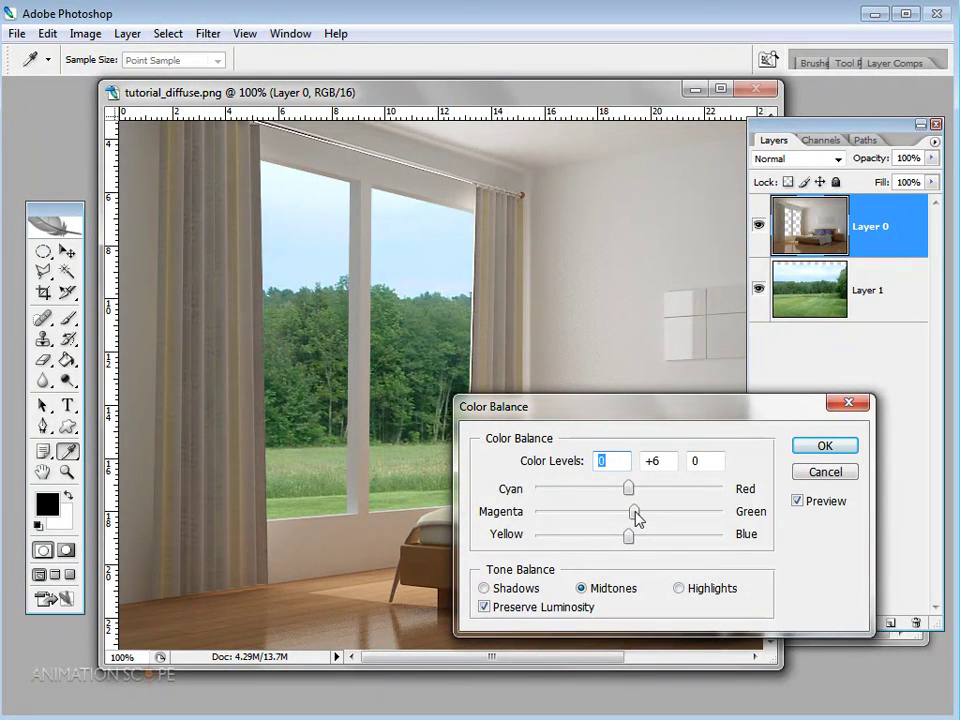
pyautogui.click(848, 446)
# Select the lawn layer, Layer 1, and apply Levels with a midtone gamma of 1.40.
pyautogui.press('v')
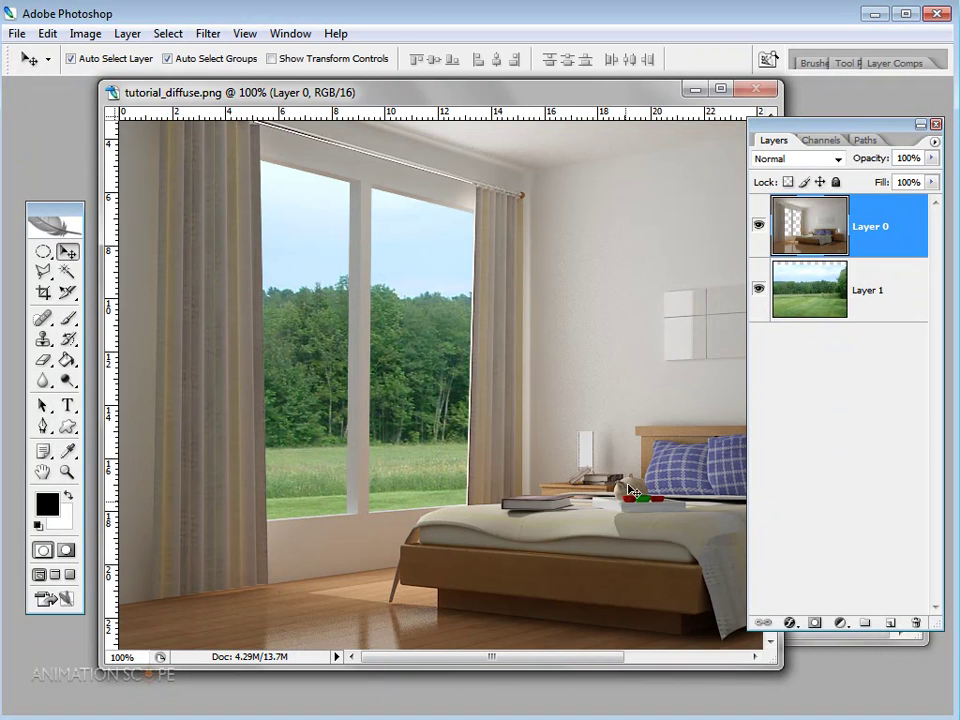
pyautogui.click(845, 299)
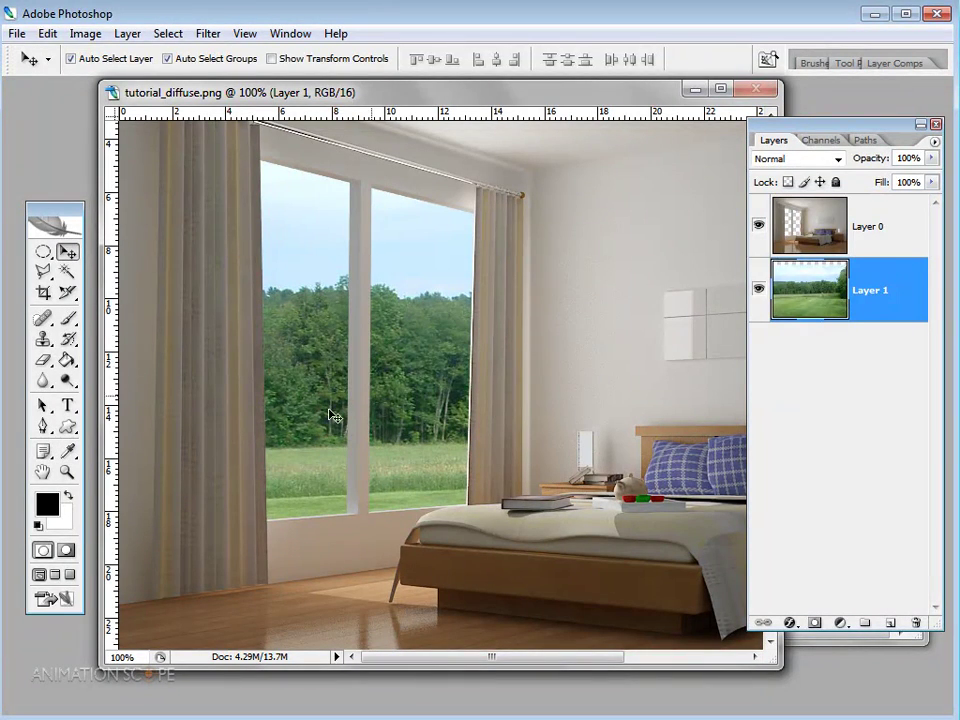
pyautogui.click(901, 232)
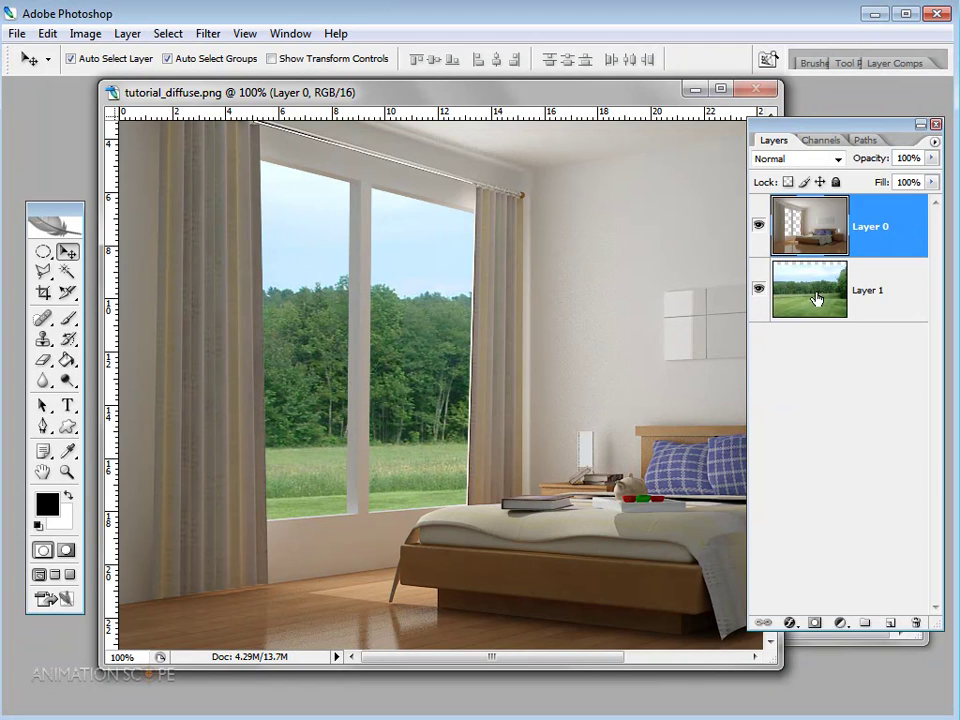
pyautogui.click(816, 298)
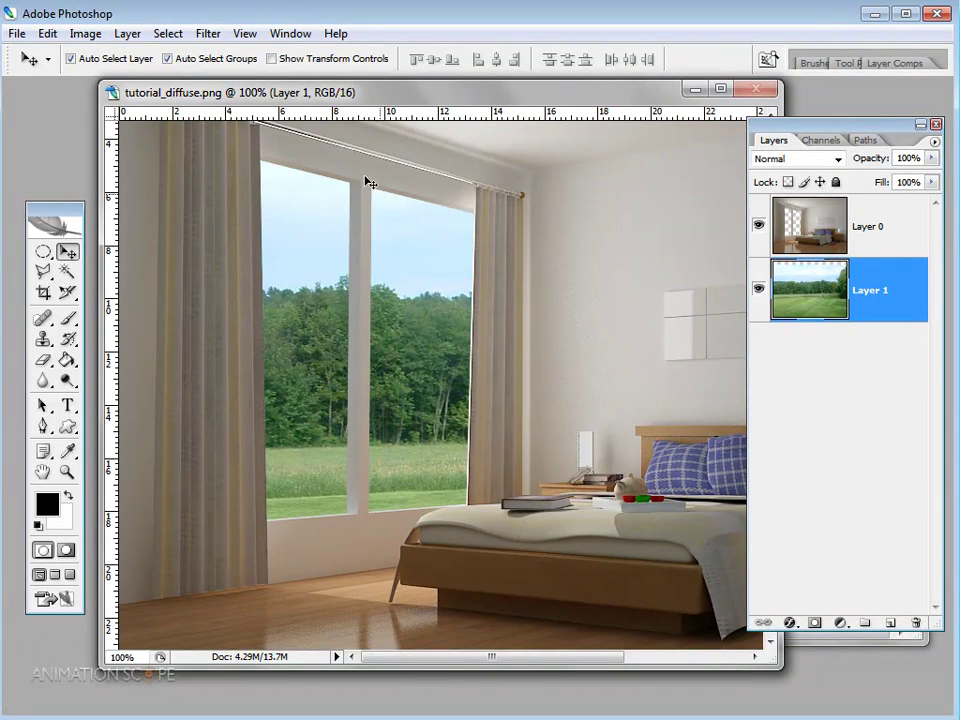
pyautogui.click(85, 33)
pyautogui.moveTo(103, 79)
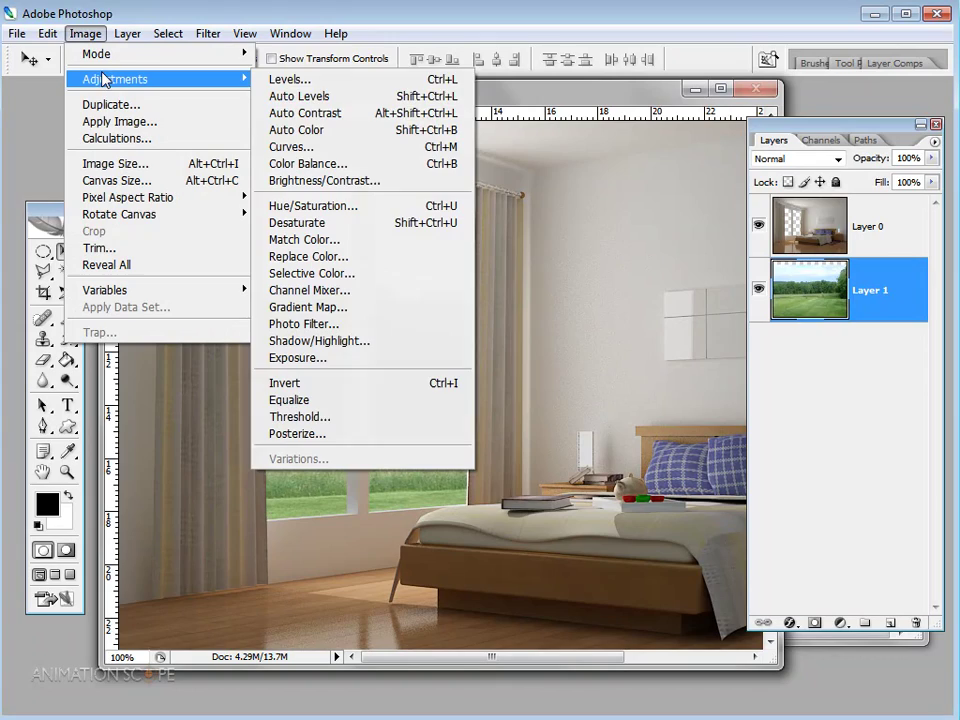
pyautogui.click(282, 80)
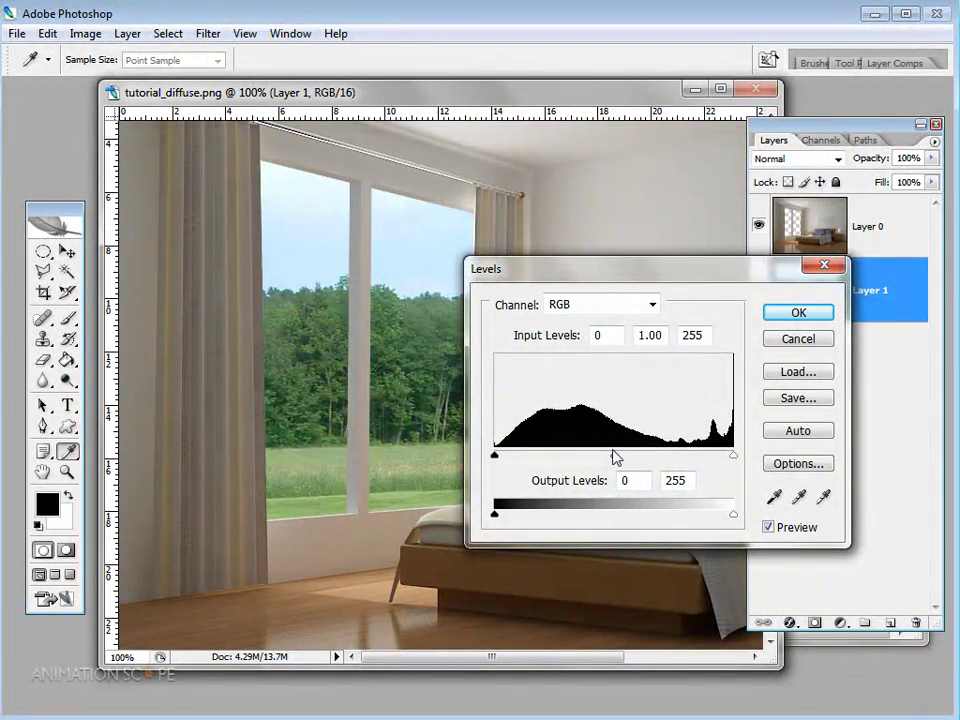
pyautogui.moveTo(617, 462); pyautogui.dragTo(580, 460)
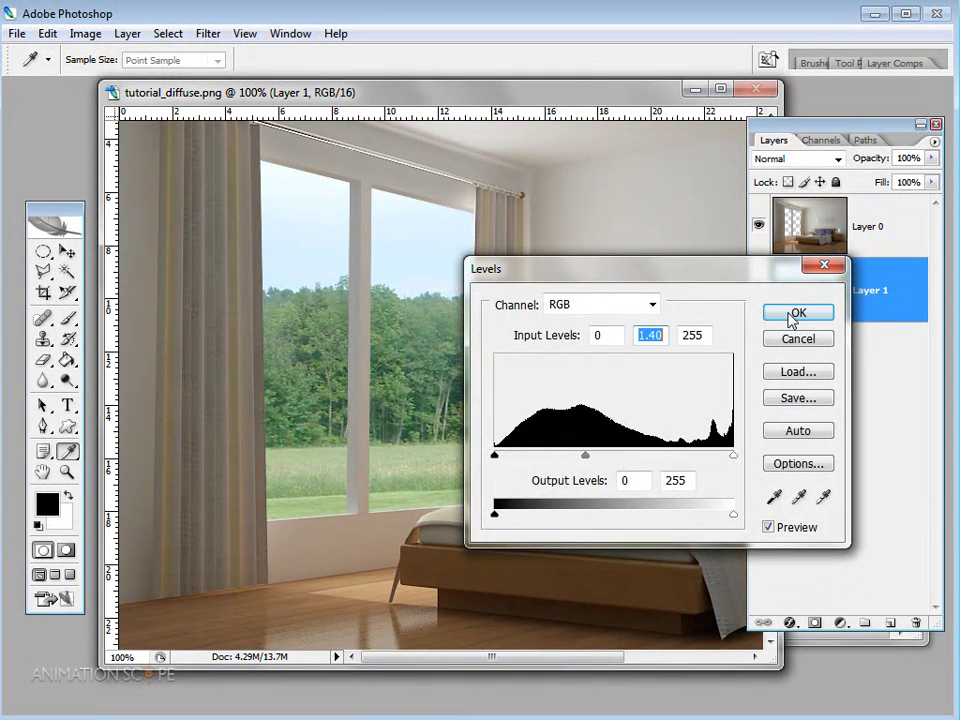
pyautogui.click(795, 314)
pyautogui.press('v')
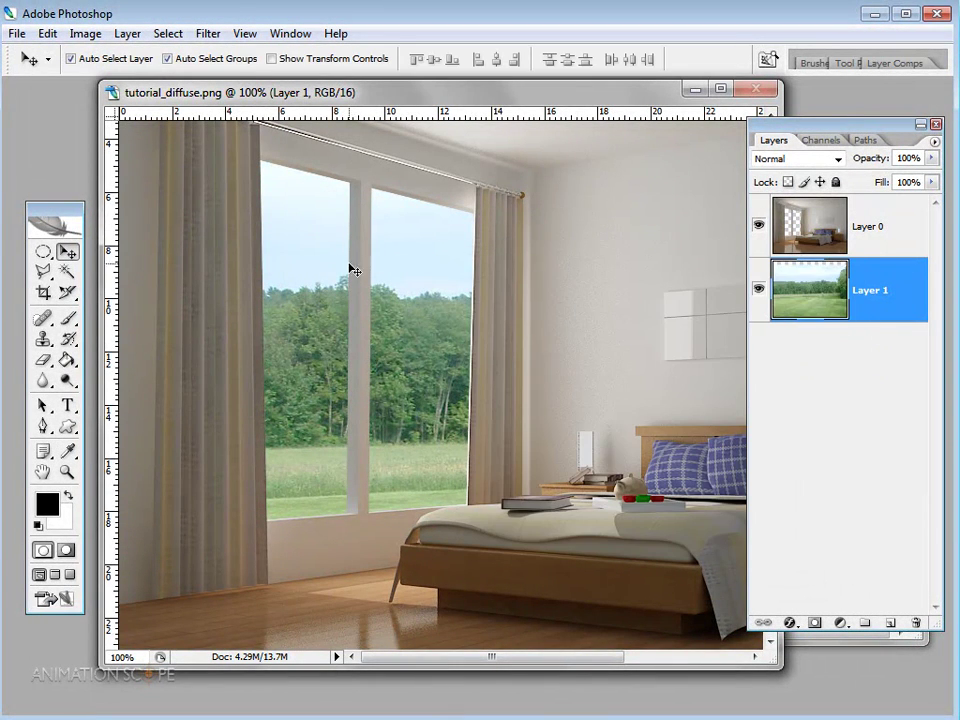
# Zoom the window area to 200% and pan around to check the lawn behind the mullion.
pyautogui.press('z')
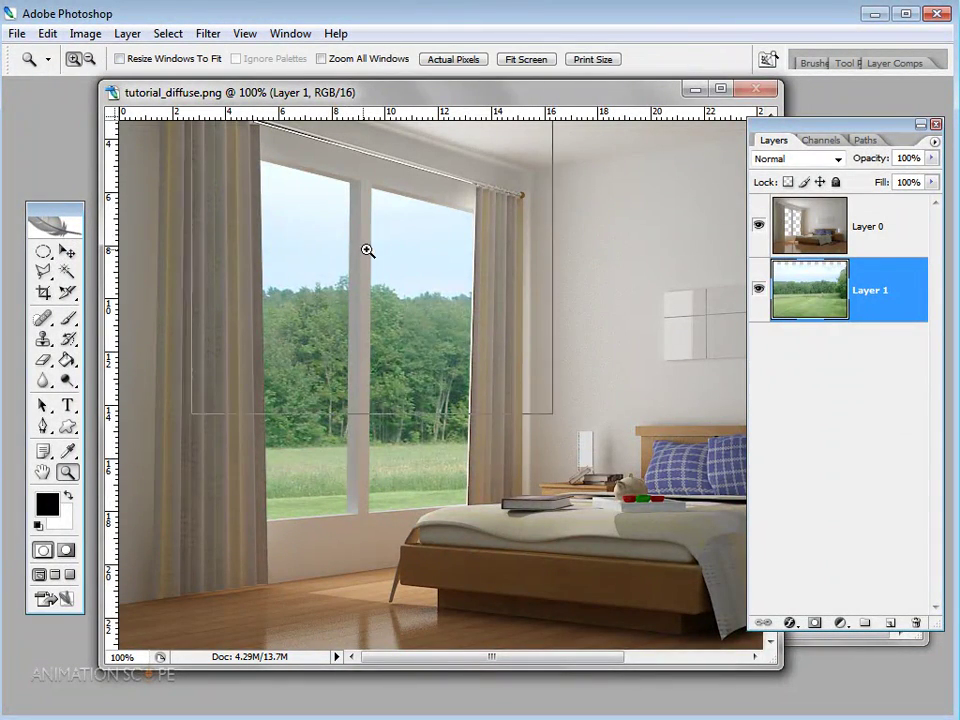
pyautogui.click(368, 250)
pyautogui.moveTo(429, 460); pyautogui.dragTo(429, 384)
pyautogui.moveTo(444, 223); pyautogui.dragTo(443, 452)
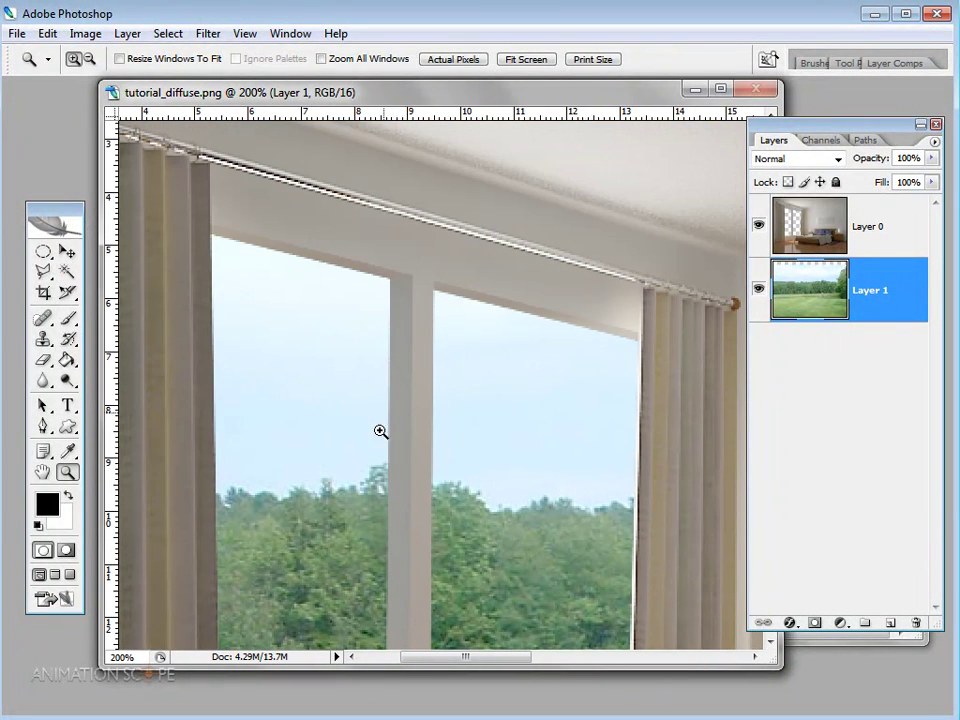
pyautogui.moveTo(447, 566); pyautogui.dragTo(433, 253)
pyautogui.moveTo(433, 514); pyautogui.dragTo(433, 322)
pyautogui.moveTo(411, 372); pyautogui.dragTo(411, 541)
pyautogui.moveTo(406, 307); pyautogui.dragTo(401, 557)
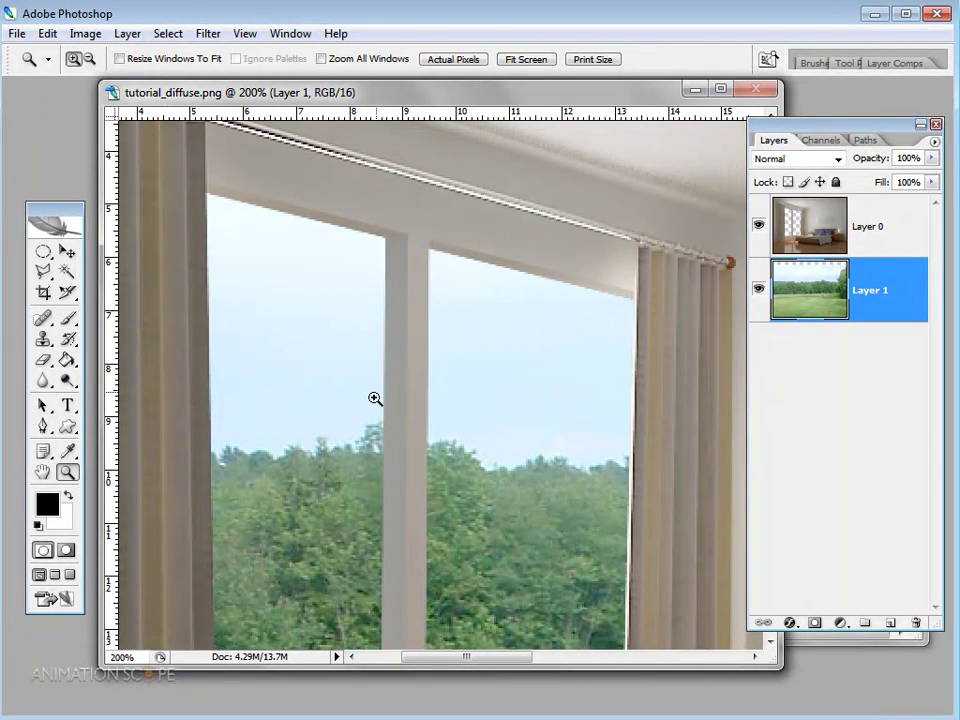
pyautogui.moveTo(456, 487); pyautogui.dragTo(446, 154)
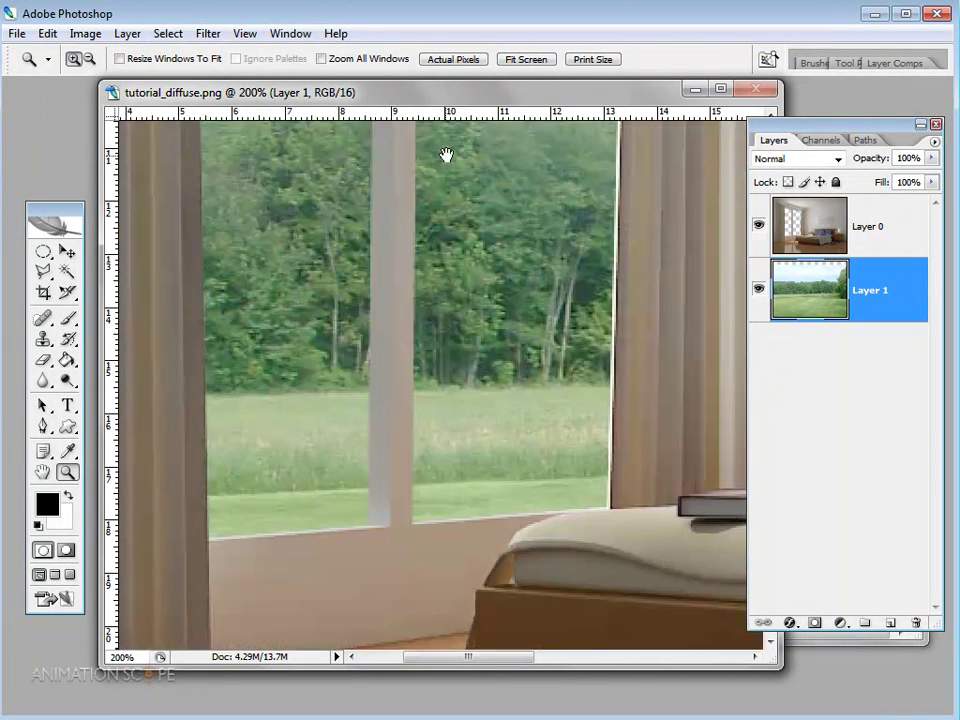
pyautogui.moveTo(444, 336); pyautogui.dragTo(504, 523)
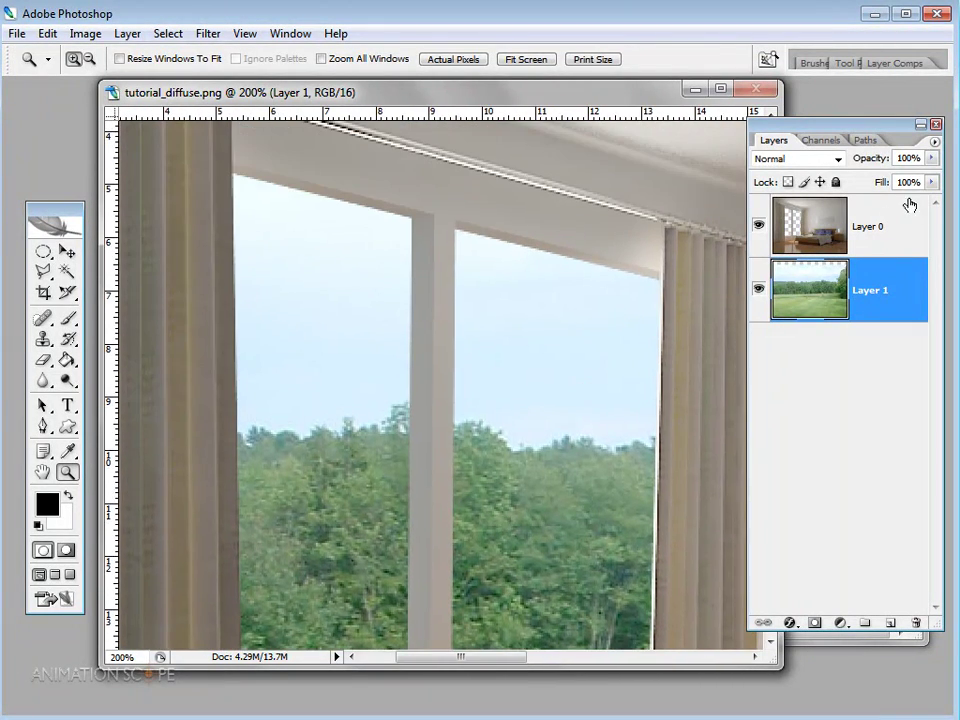
# Select the central mullion on Layer 0 with Polygonal Lasso and copy it to a visible Layer 2.
pyautogui.click(864, 224)
pyautogui.click(43, 271)
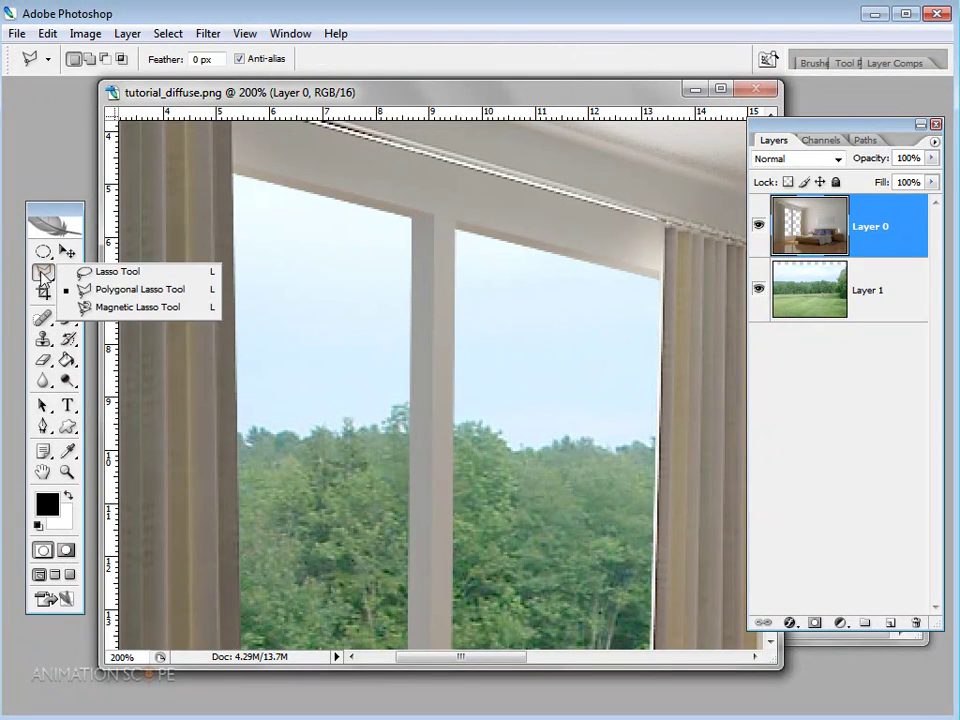
pyautogui.click(130, 289)
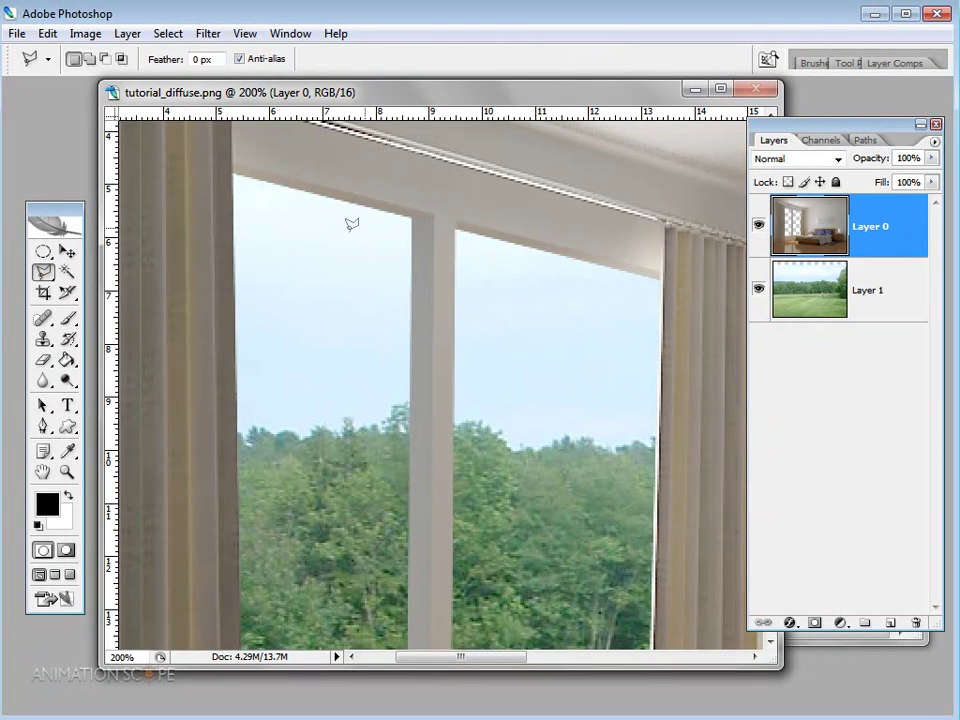
pyautogui.click(413, 212)
pyautogui.scroll(-5, 364, 650)
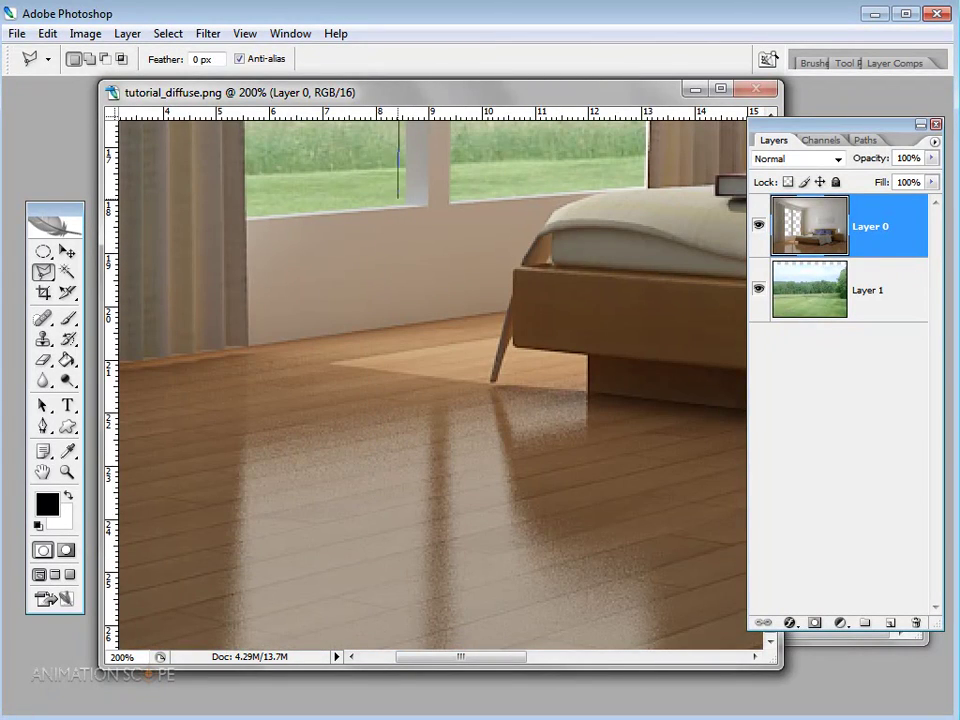
pyautogui.click(430, 197)
pyautogui.scroll(5, 430, 197)
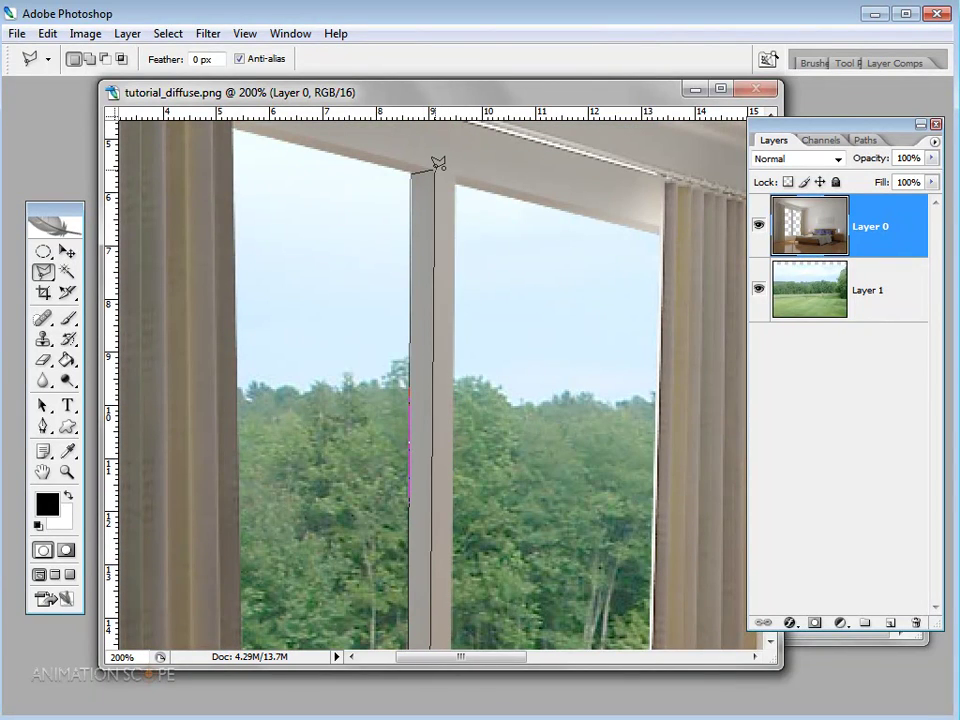
pyautogui.doubleClick(432, 169)
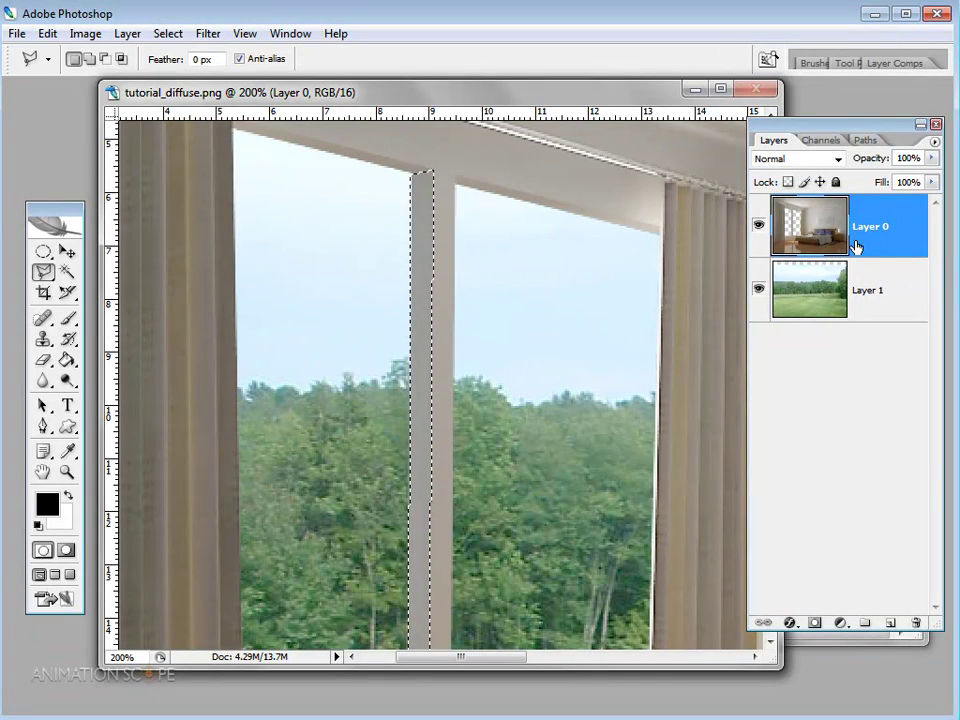
pyautogui.rightClick(421, 240)
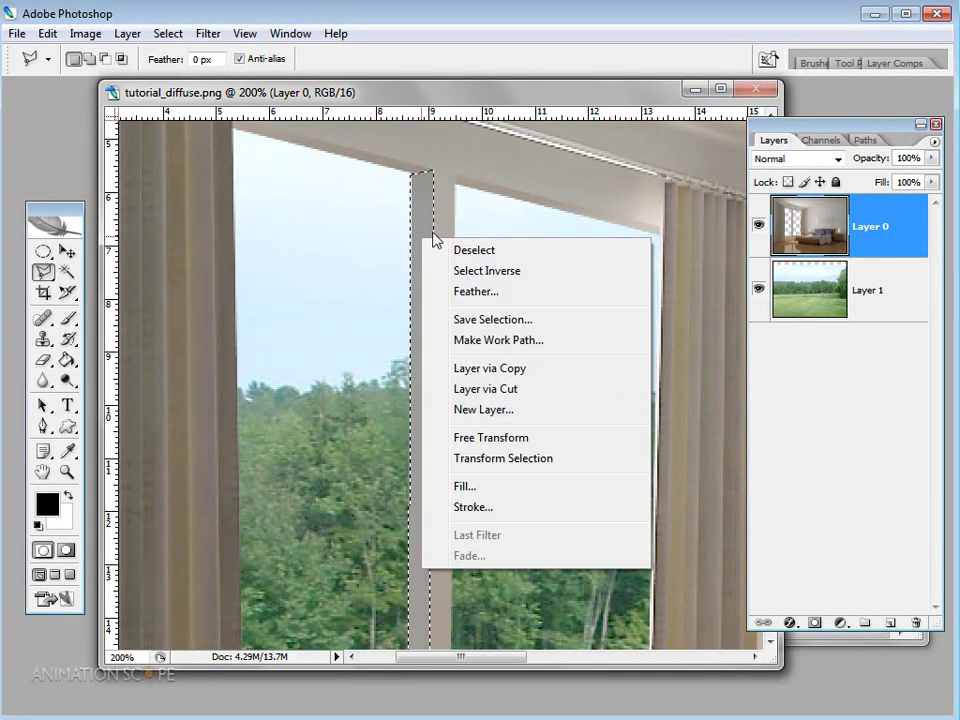
pyautogui.click(488, 369)
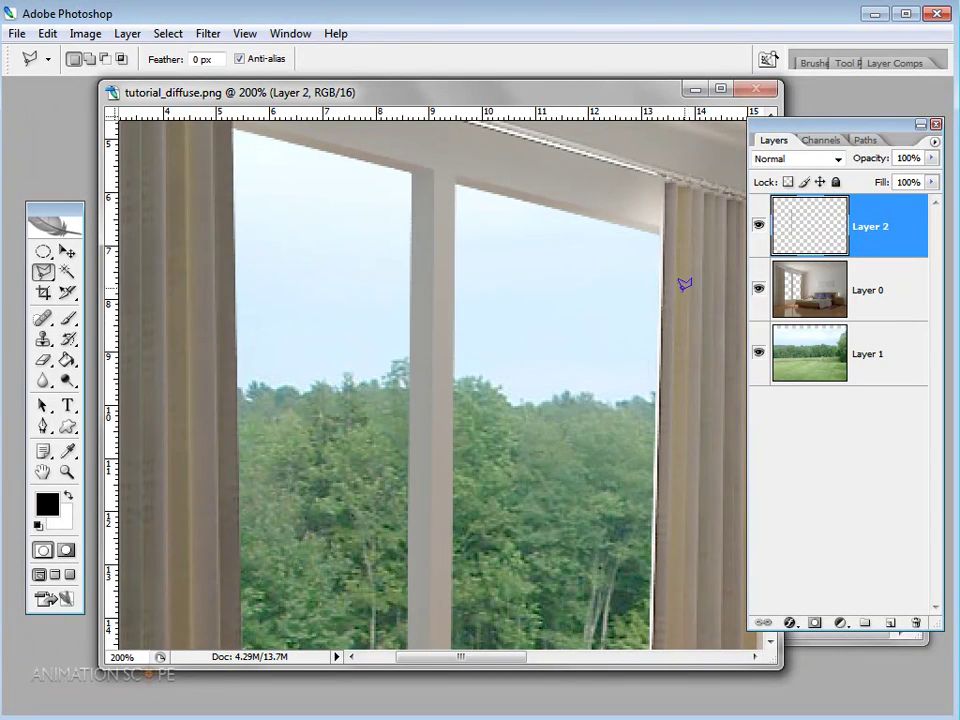
pyautogui.click(760, 228)
# Brighten the mullion on Layer 2 with an Exposure of +1.07.
pyautogui.click(85, 33)
pyautogui.moveTo(113, 79)
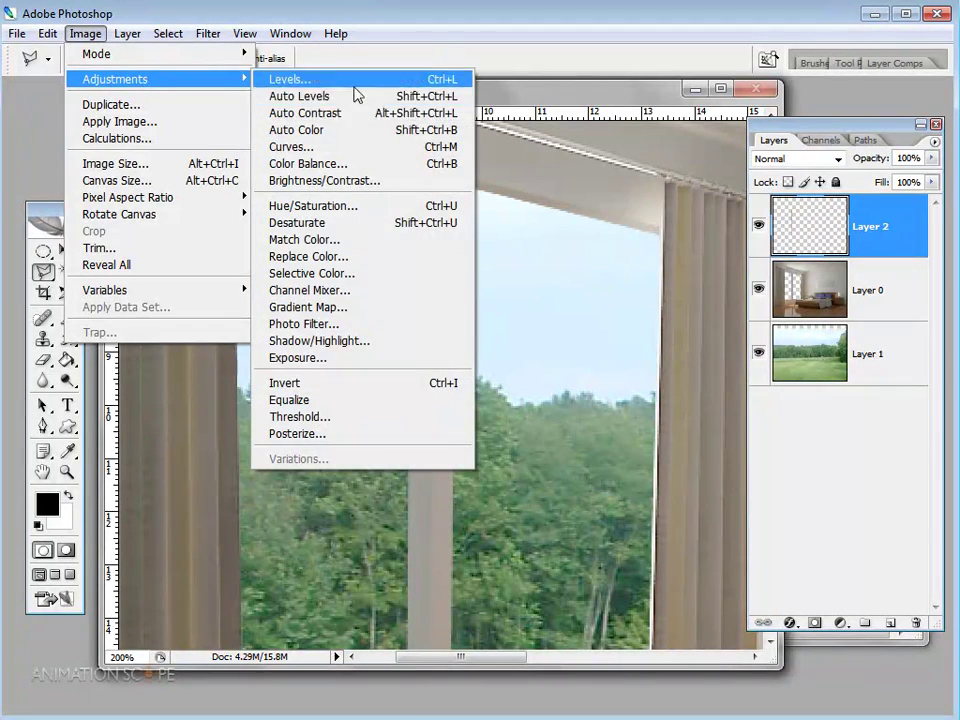
pyautogui.click(350, 364)
pyautogui.moveTo(615, 189); pyautogui.dragTo(660, 336)
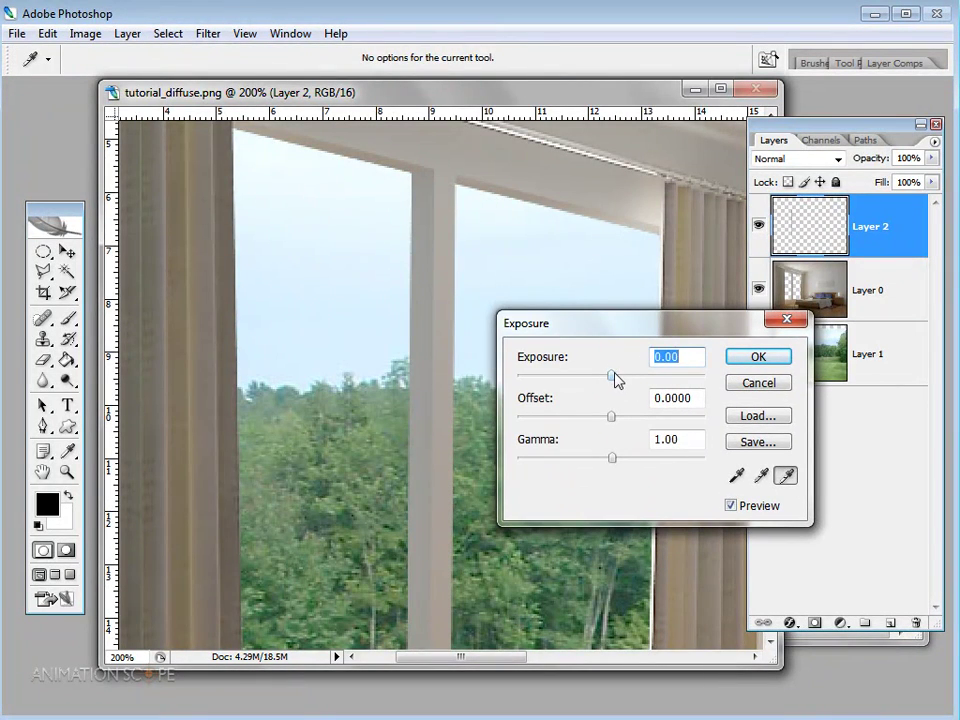
pyautogui.moveTo(615, 378); pyautogui.dragTo(629, 382)
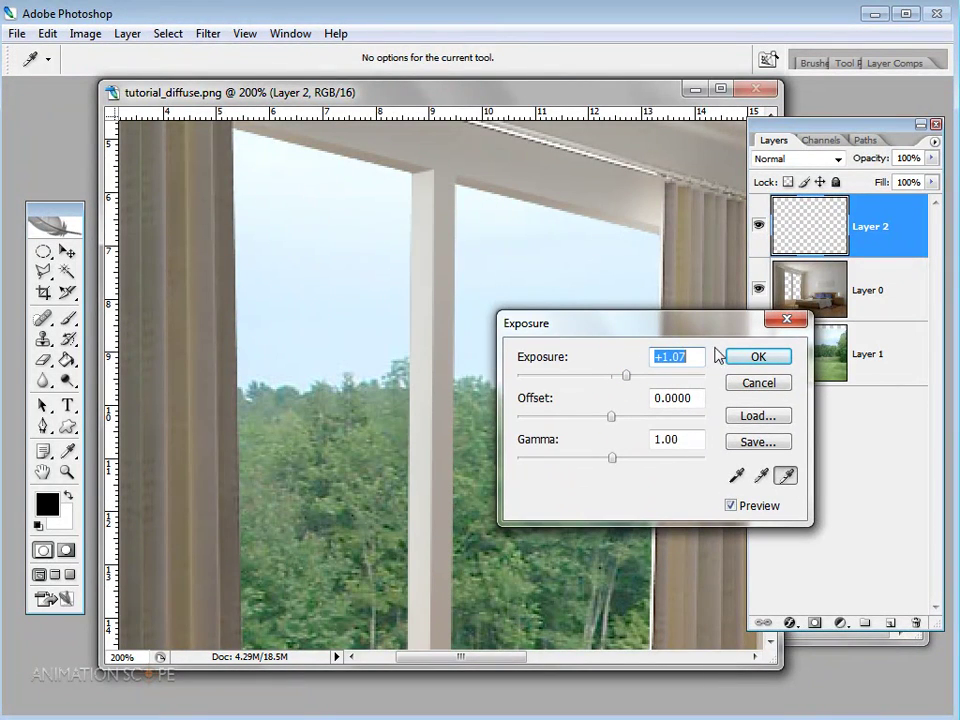
pyautogui.click(748, 360)
pyautogui.press('z')
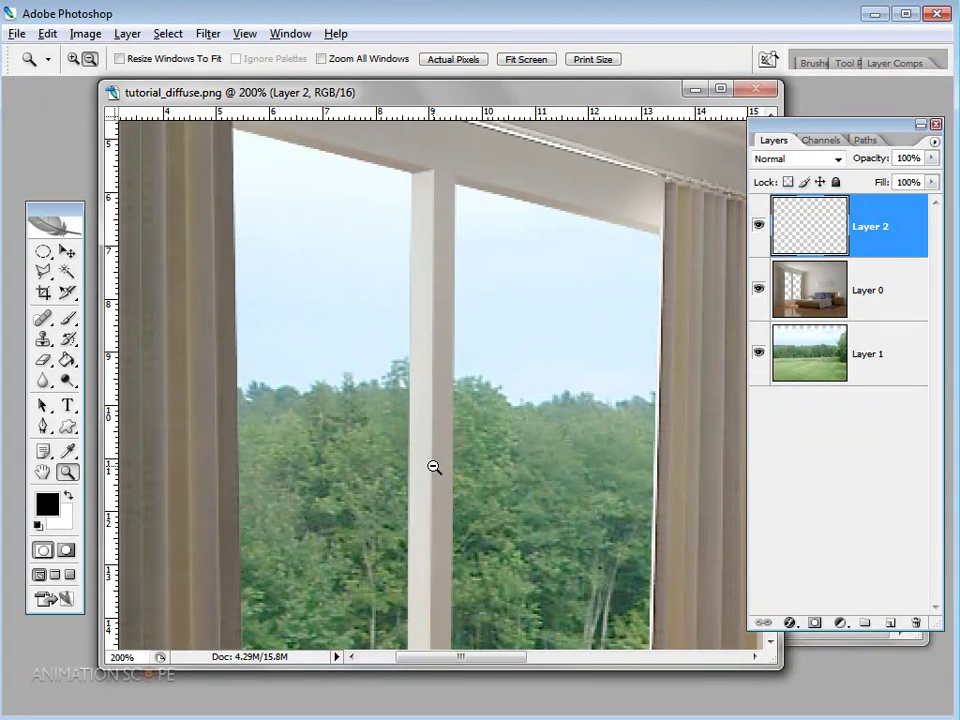
pyautogui.keyDown('alt'); pyautogui.click(433, 467); pyautogui.keyUp('alt')
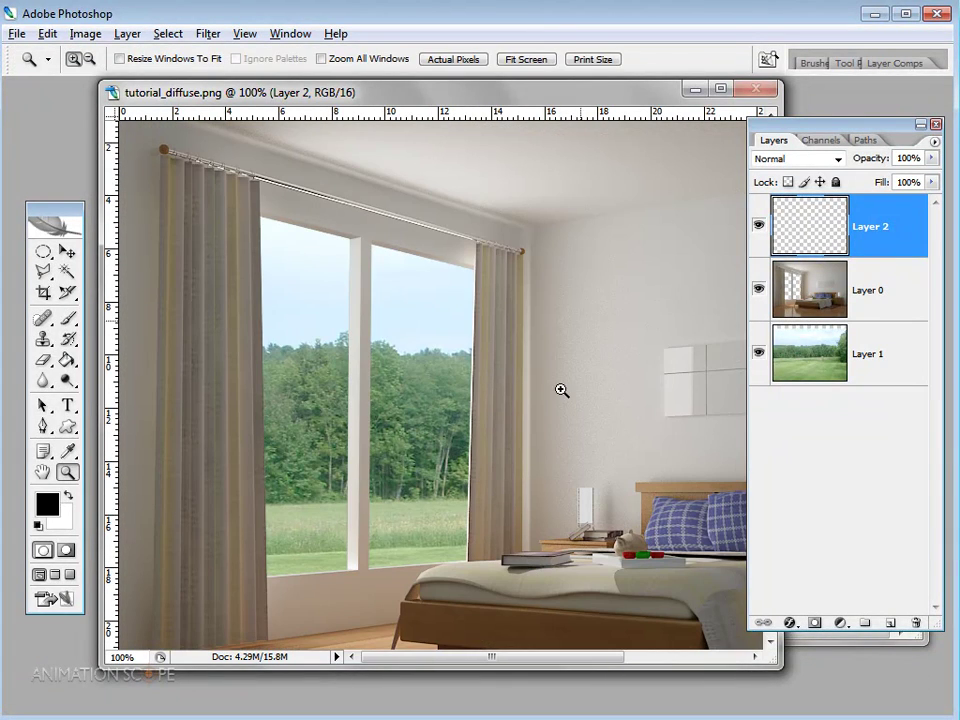
# Pan across the bed and window, zoom out to 66.7%, and bring up the adjustment layer menu.
pyautogui.moveTo(584, 507); pyautogui.dragTo(274, 450)
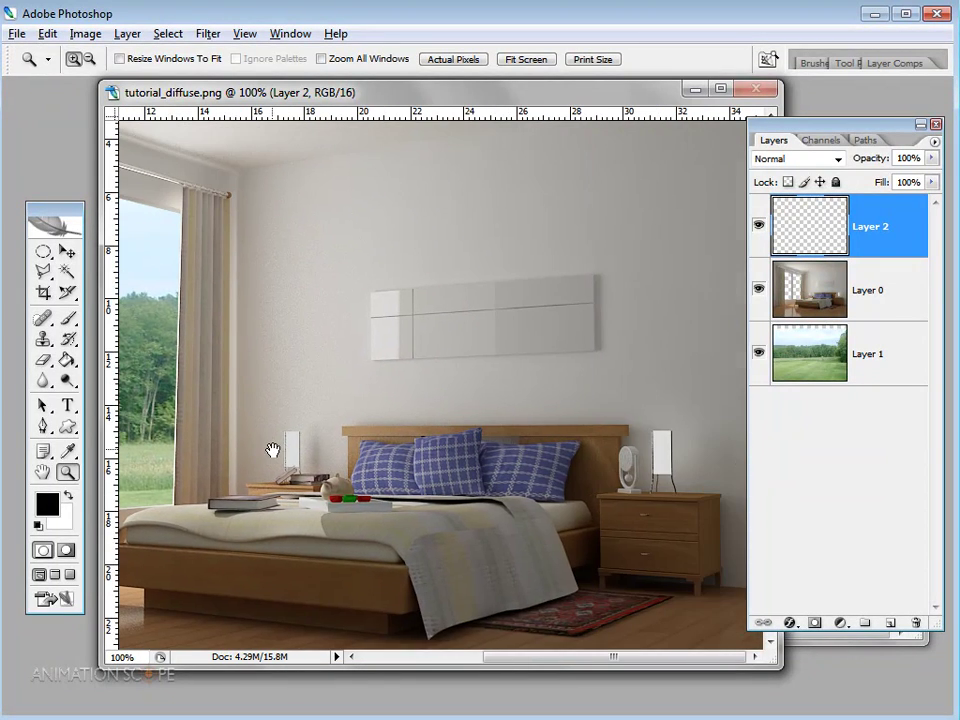
pyautogui.moveTo(439, 379); pyautogui.dragTo(484, 259)
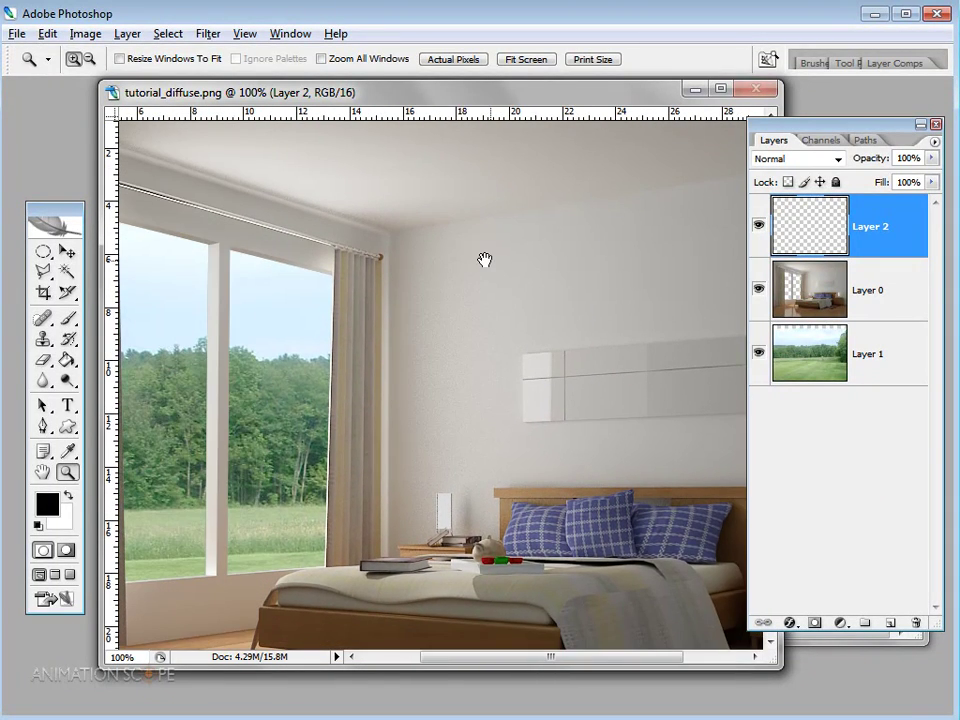
pyautogui.moveTo(521, 294); pyautogui.dragTo(591, 418)
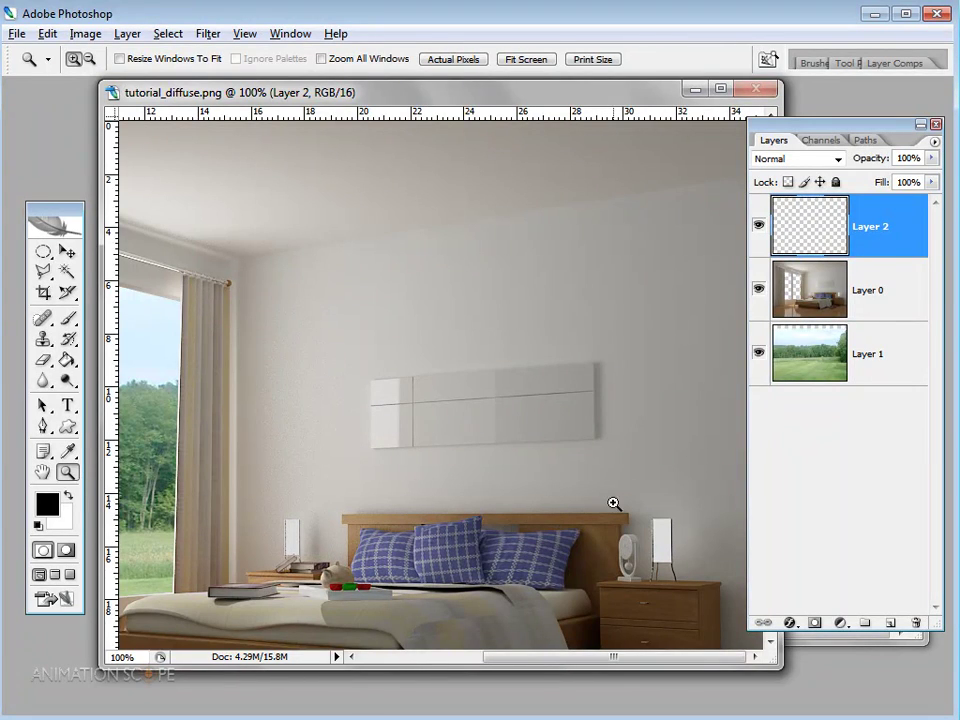
pyautogui.moveTo(619, 568); pyautogui.dragTo(595, 488)
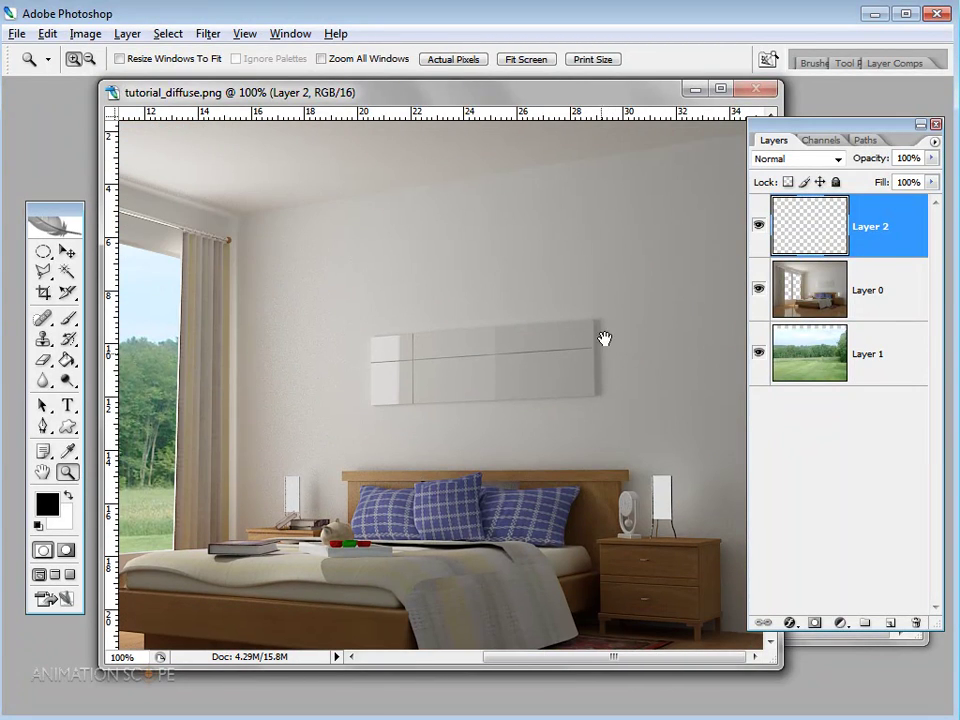
pyautogui.moveTo(419, 414); pyautogui.dragTo(622, 422)
pyautogui.moveTo(472, 509); pyautogui.dragTo(446, 409)
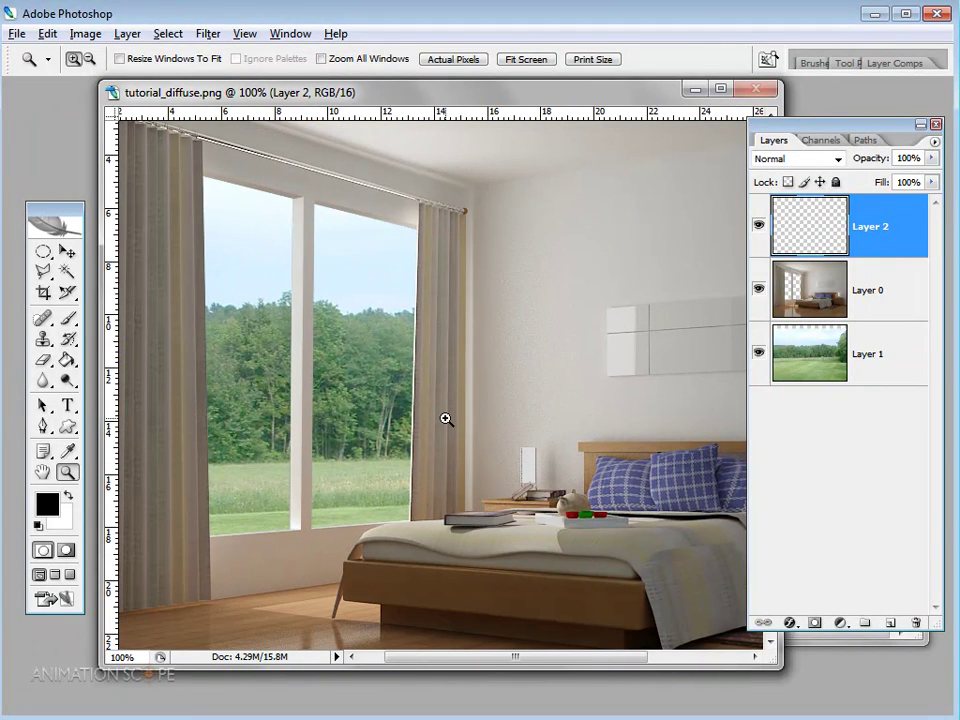
pyautogui.keyDown('alt'); pyautogui.click(448, 407); pyautogui.keyUp('alt')
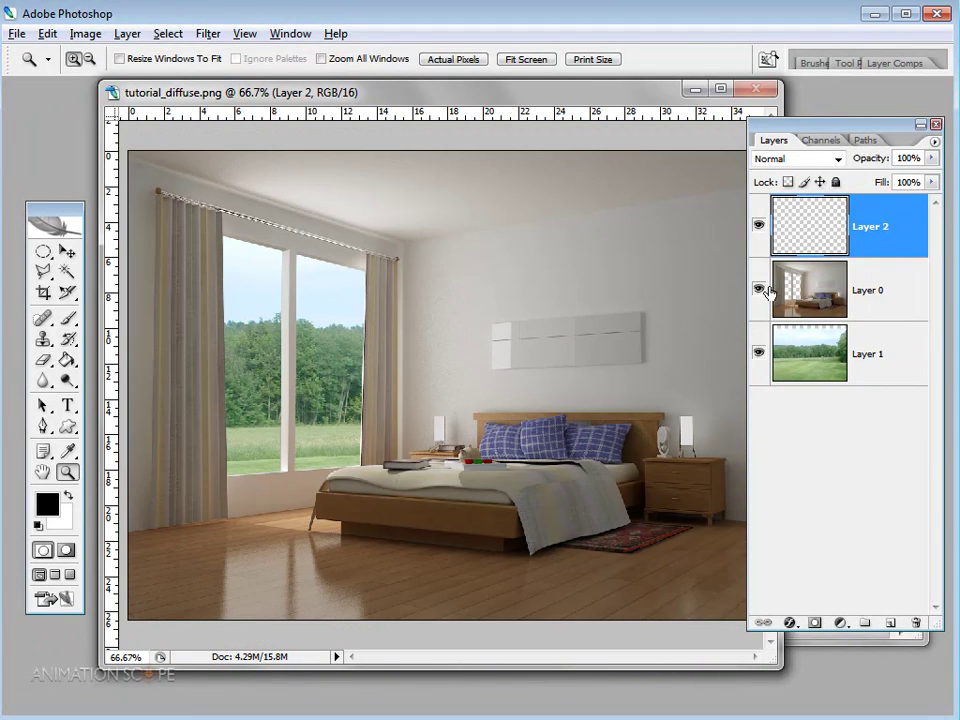
pyautogui.click(840, 622)
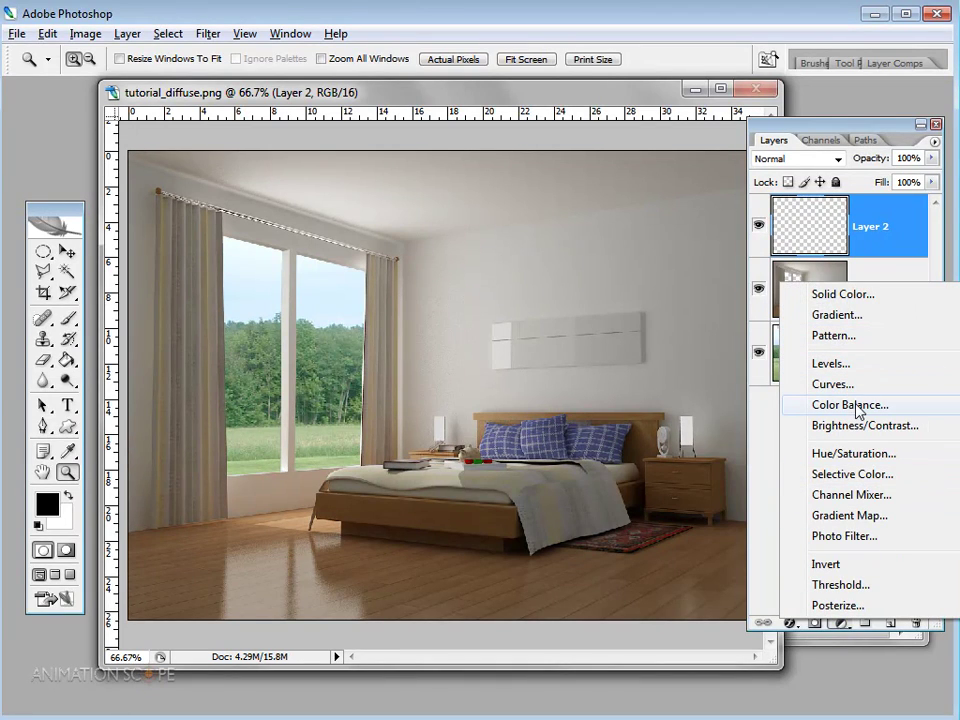
# Add a Curves 1 adjustment layer lifting RGB input 121 to output 137.
pyautogui.click(853, 366)
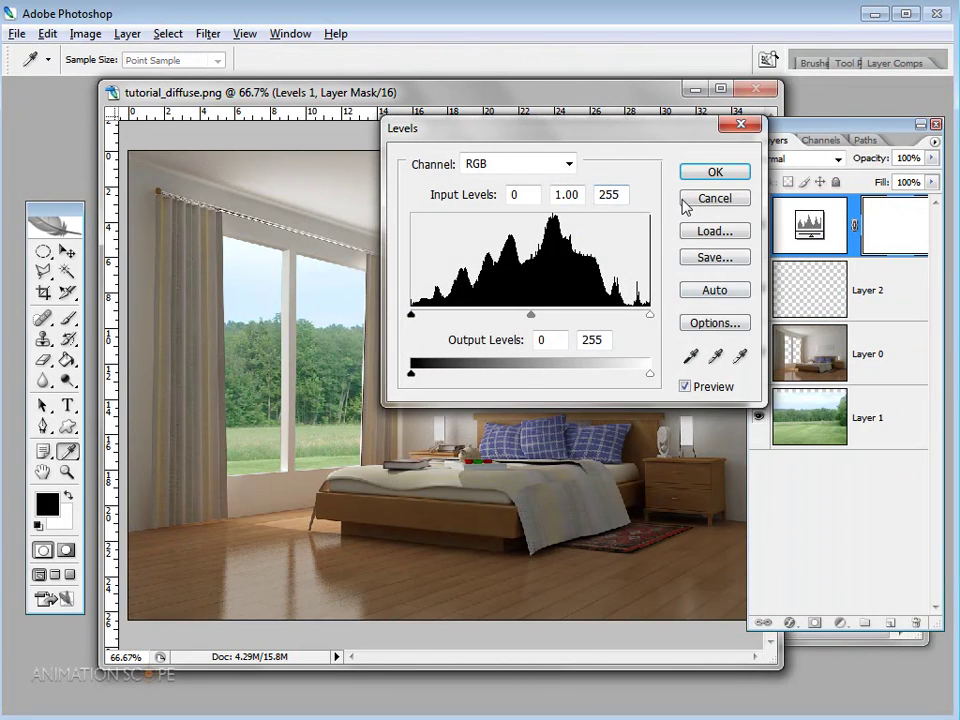
pyautogui.click(716, 200)
pyautogui.click(840, 622)
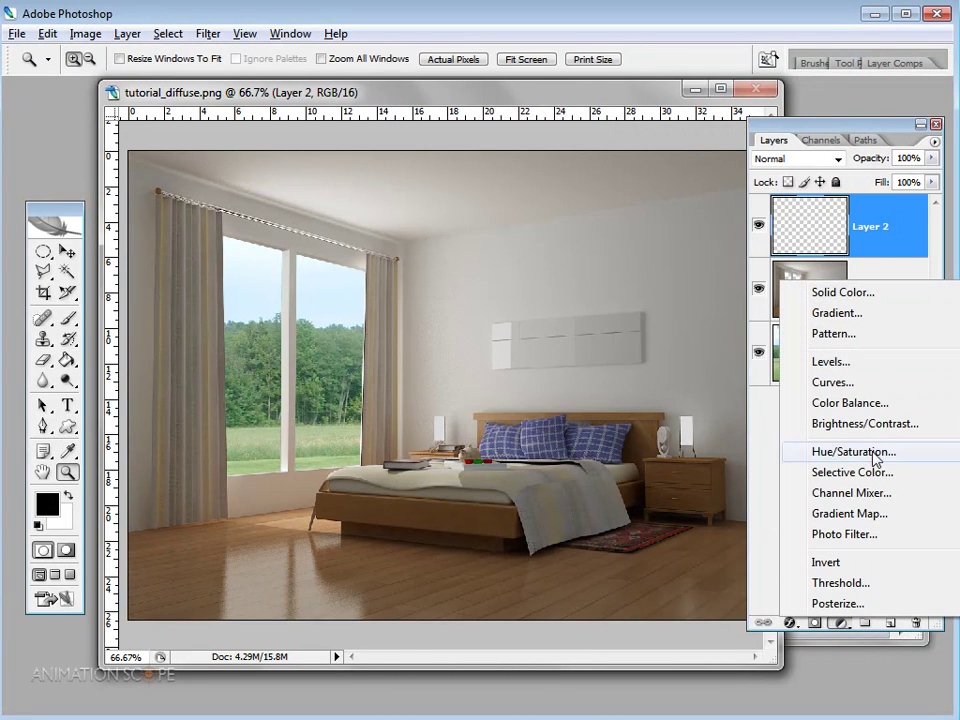
pyautogui.click(846, 383)
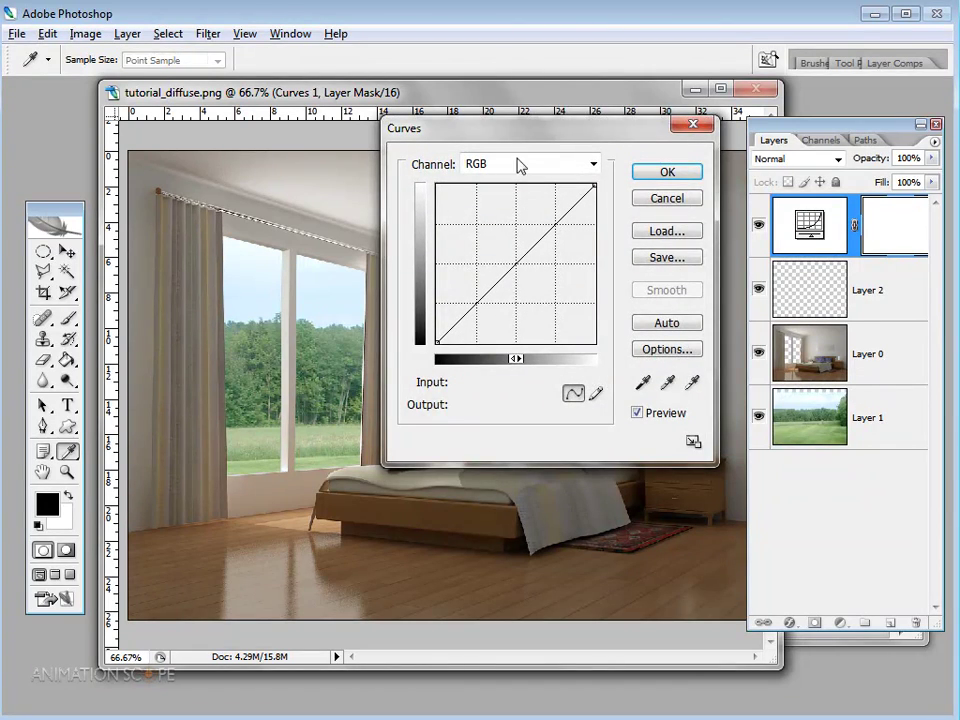
pyautogui.moveTo(520, 142); pyautogui.dragTo(717, 288)
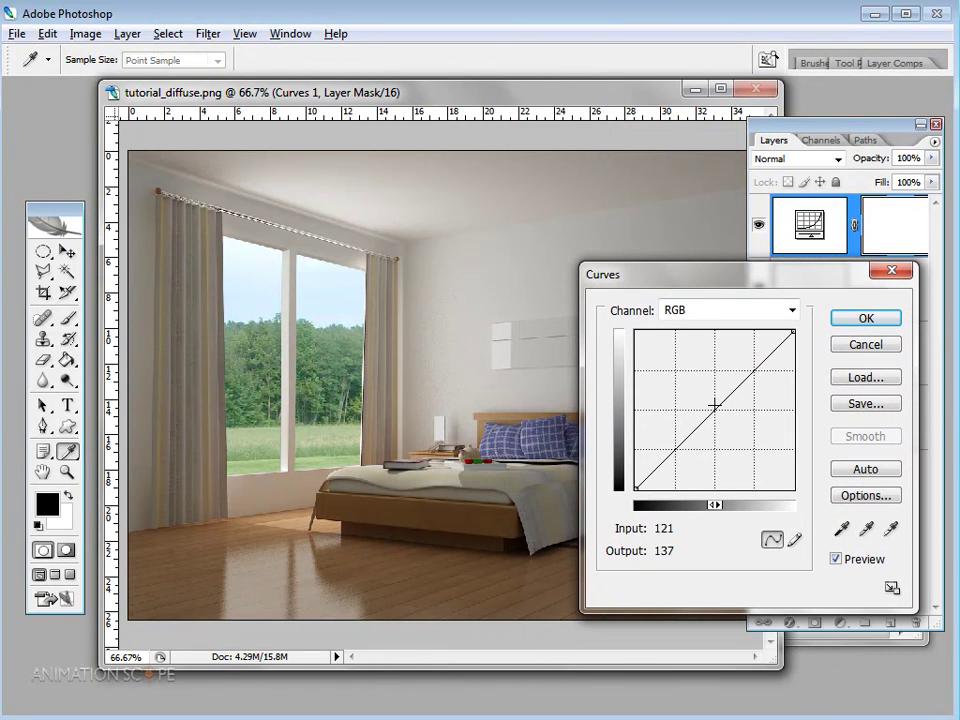
pyautogui.moveTo(715, 408); pyautogui.dragTo(709, 403)
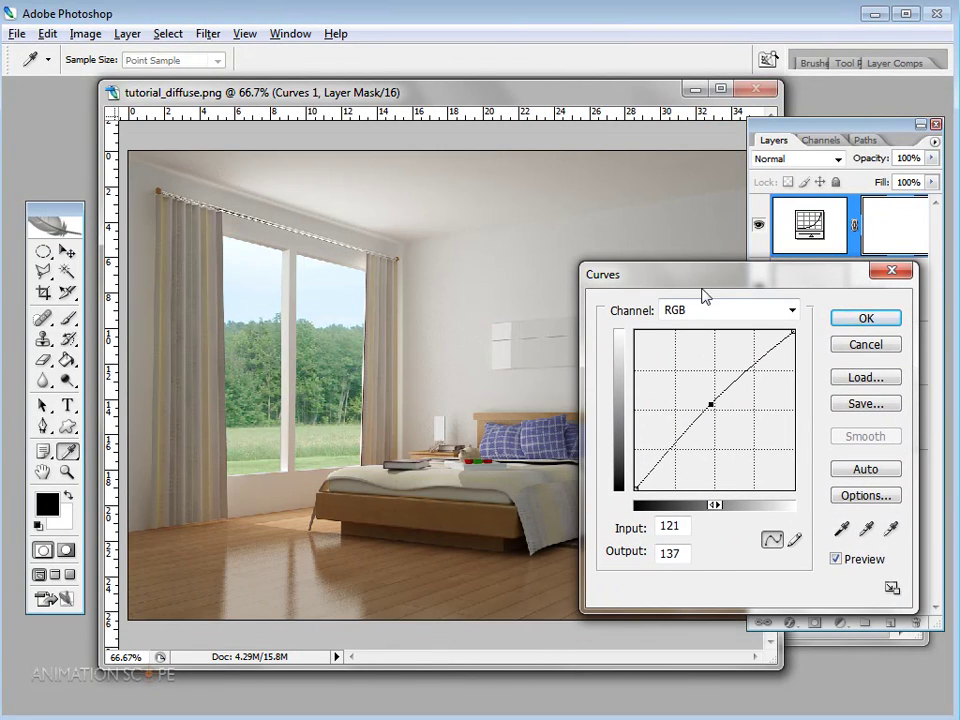